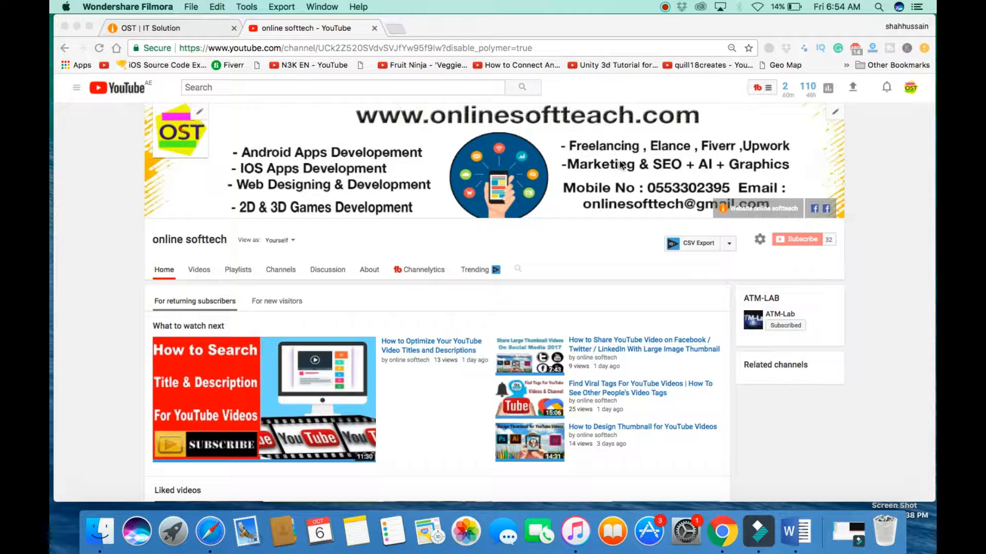
- Switch to Wondershare Filmora and look through its music, text/credit and transition libraries
left_click(763, 545)
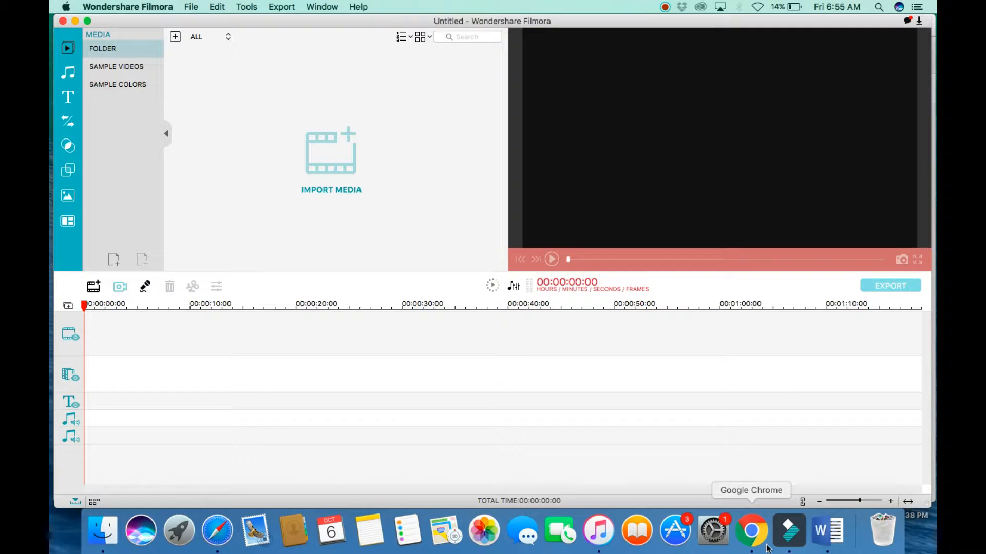
left_click(68, 73)
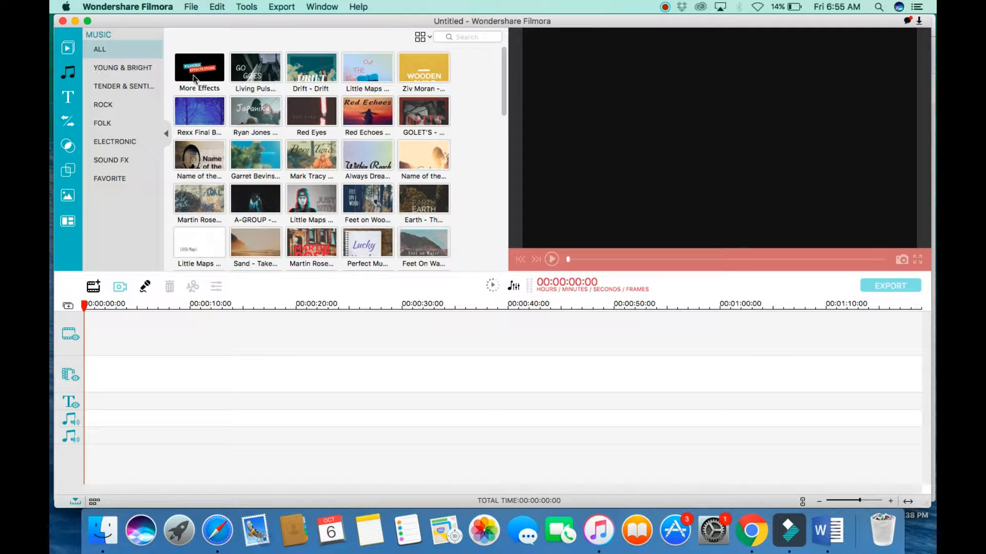
left_click(67, 99)
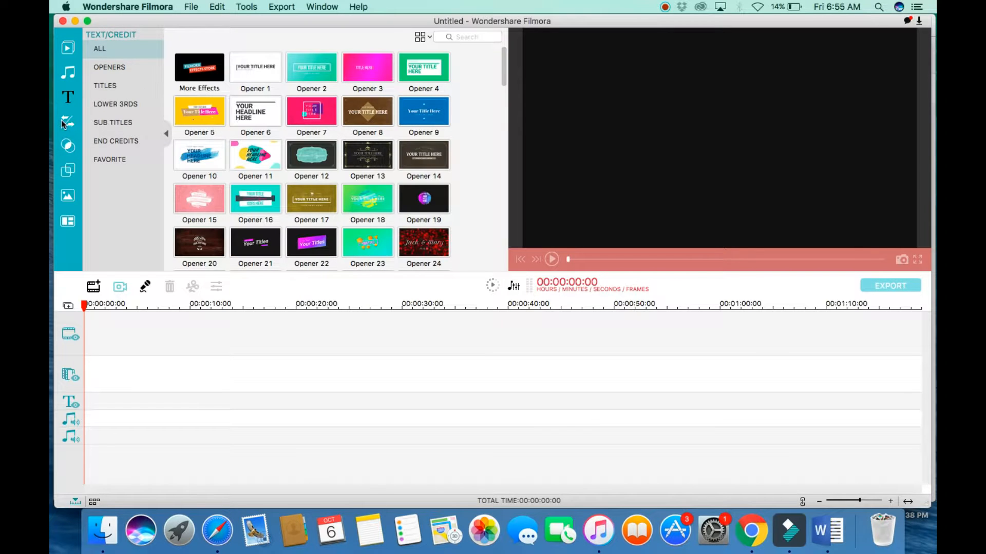
left_click(61, 121)
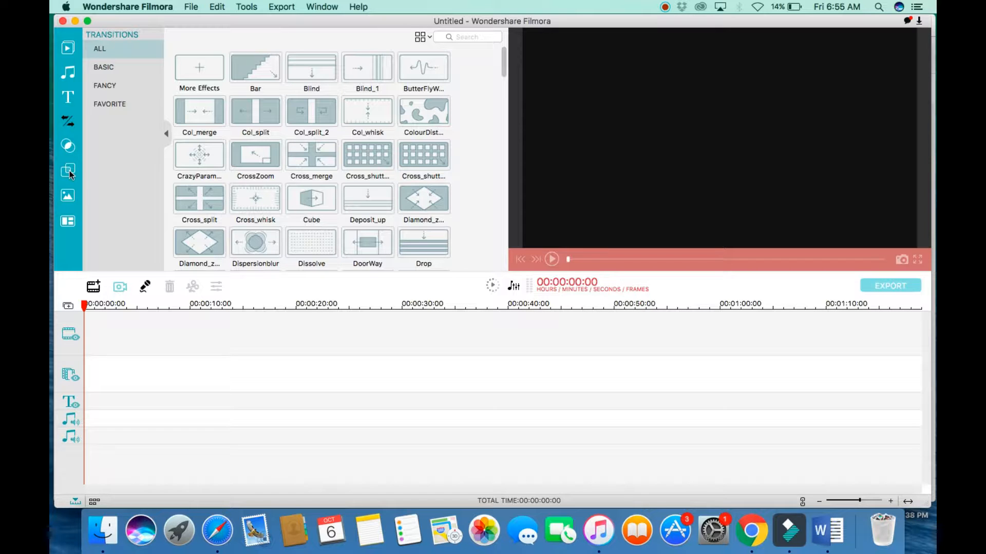
- Import the video Debit Card Part 1.MP4 from the Desktop into the media folder
left_click(66, 49)
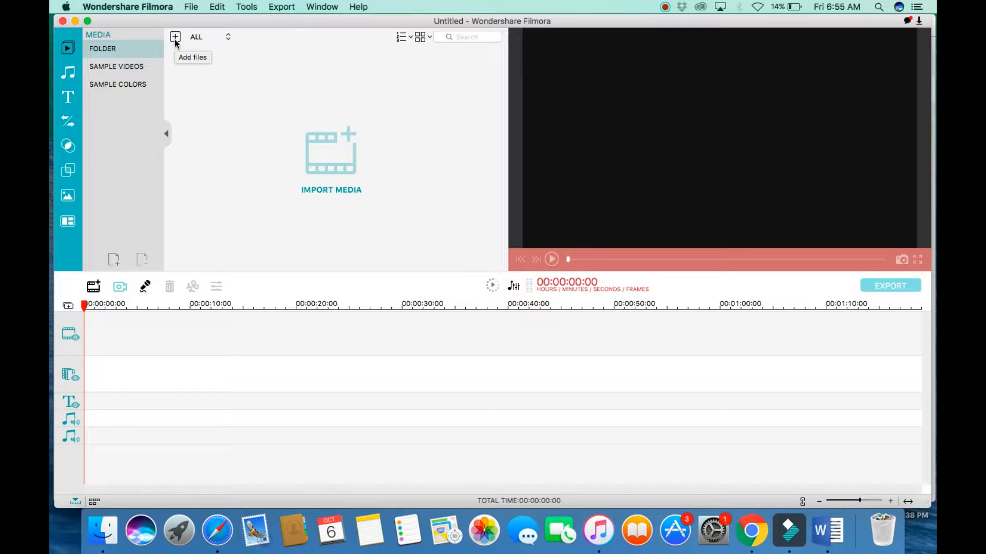
left_click(175, 37)
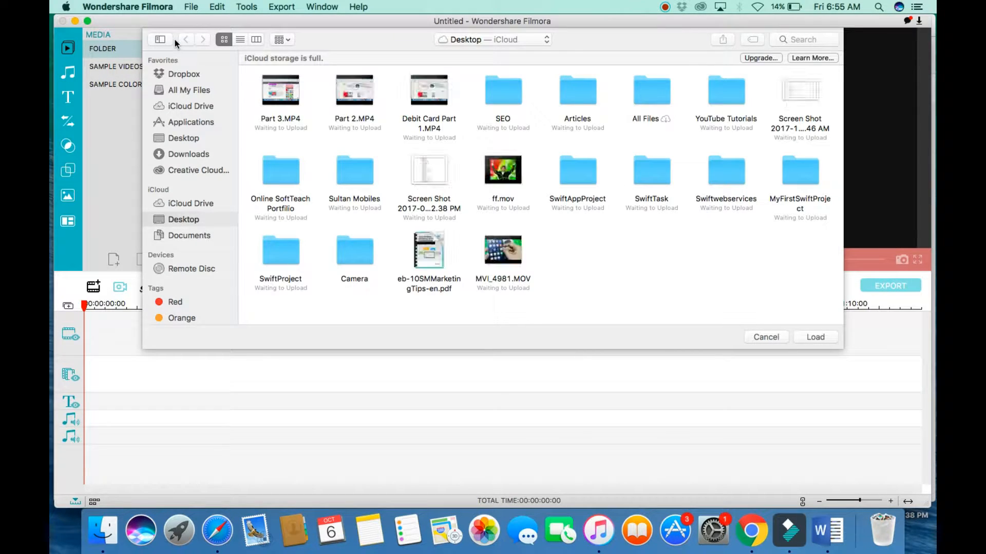
left_click(438, 119)
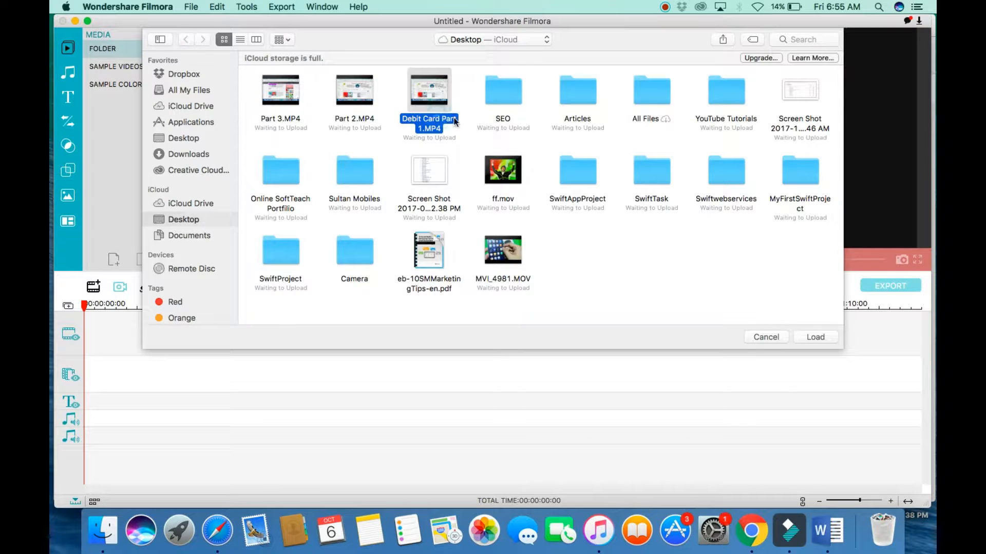
left_click(815, 337)
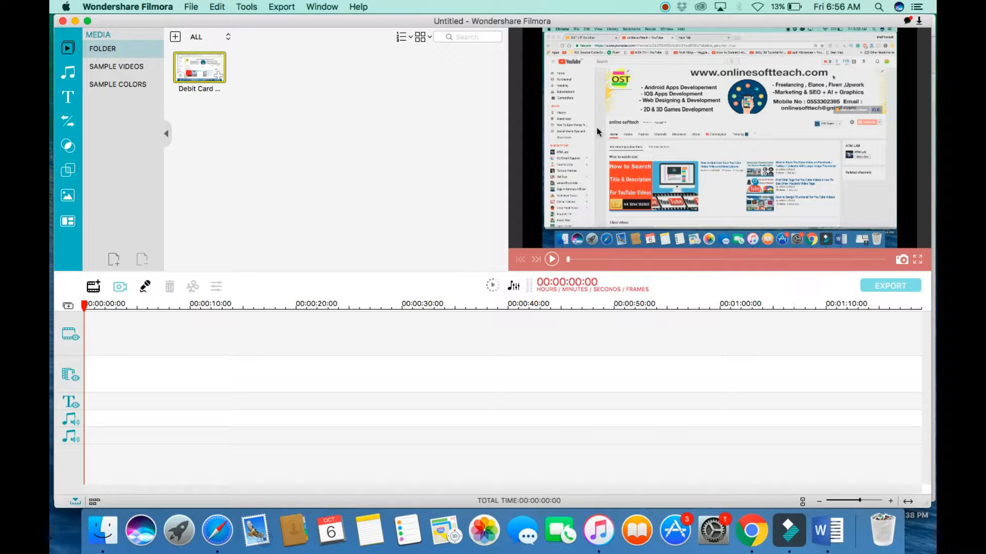
- Preview the music tracks with the "Out the Blue" and "Within Reach" covers from the music library
left_click(73, 77)
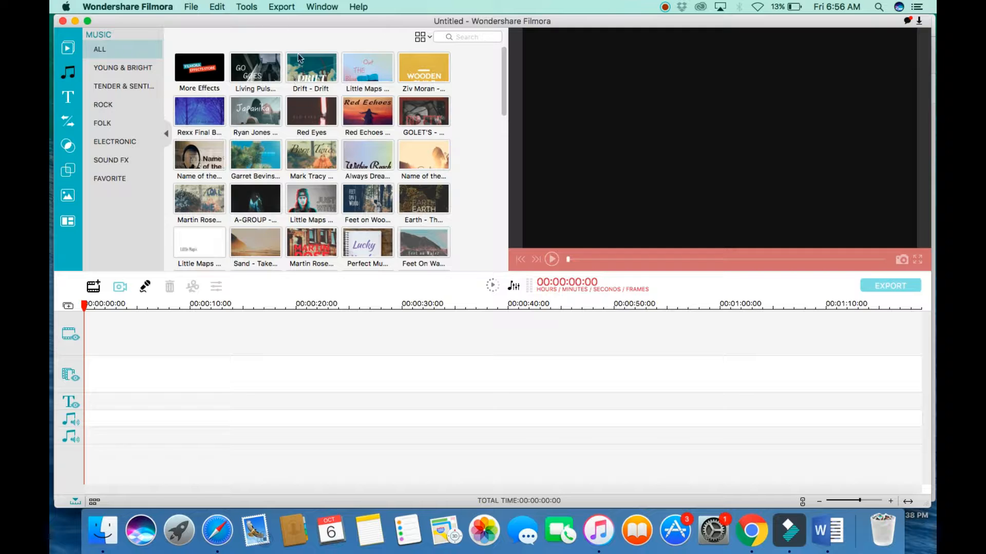
left_click(363, 71)
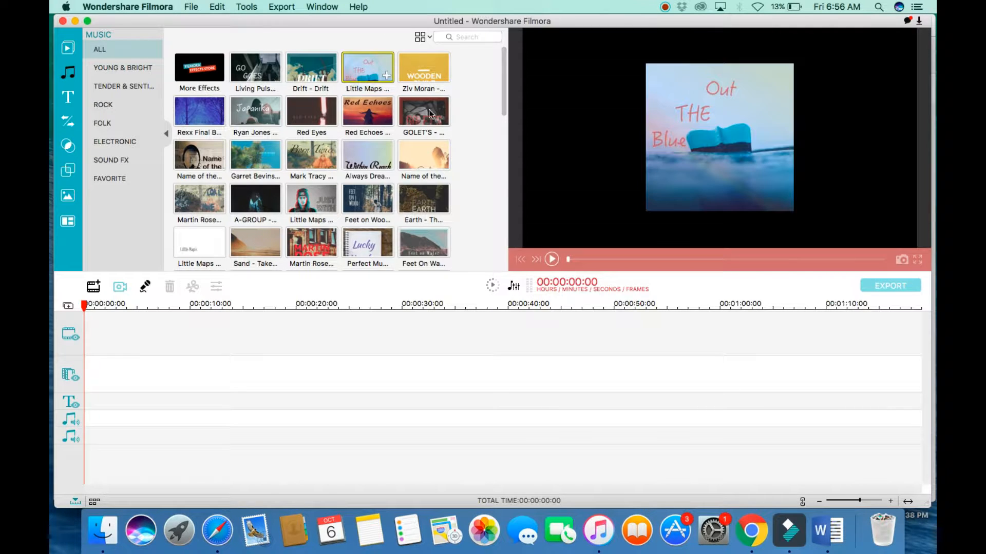
left_click(551, 261)
left_click(371, 163)
left_click(554, 260)
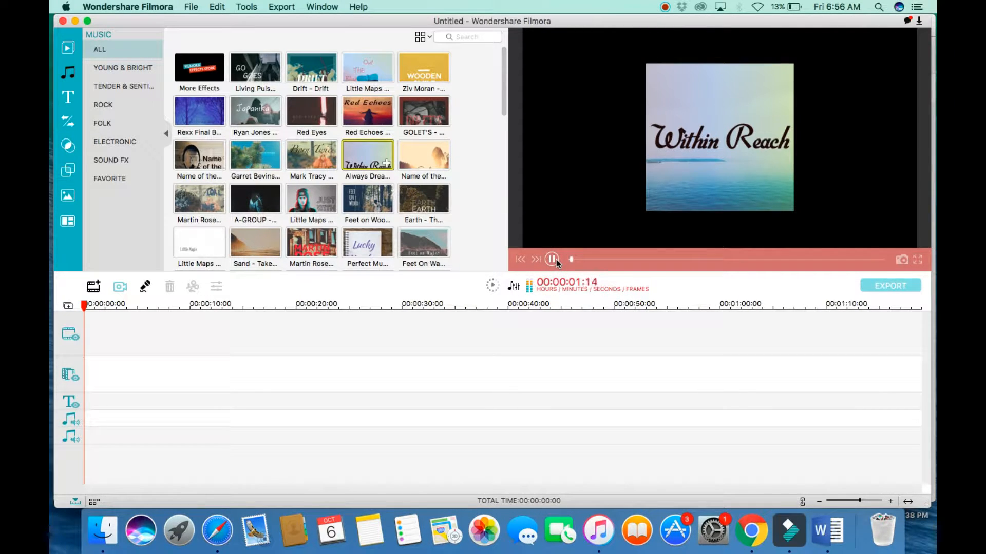
left_click(554, 260)
- Look through the text and credit presets, from the openers and titles to the lower thirds
left_click(67, 97)
scroll(286, 206, "down", 3)
scroll(287, 206, "down", 15)
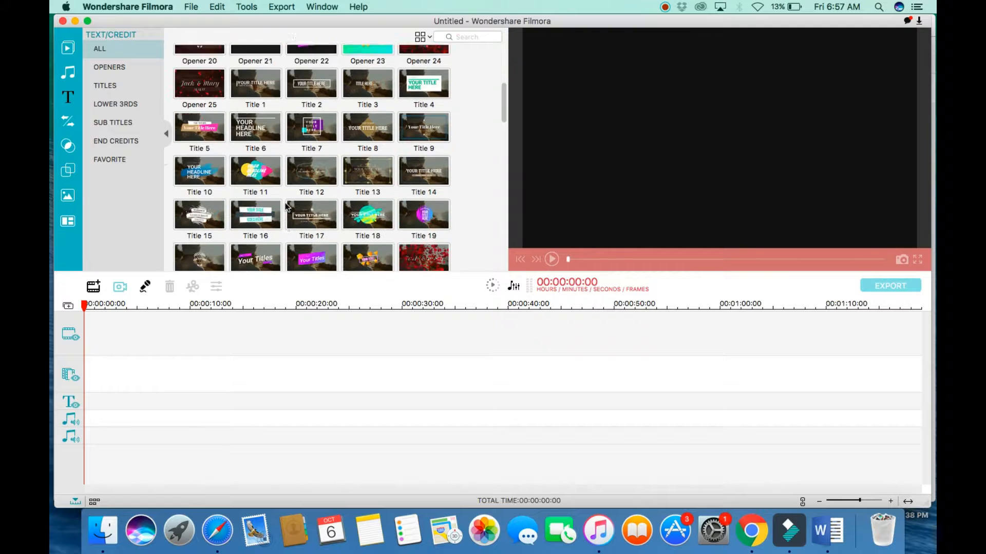
scroll(286, 207, "down", 10)
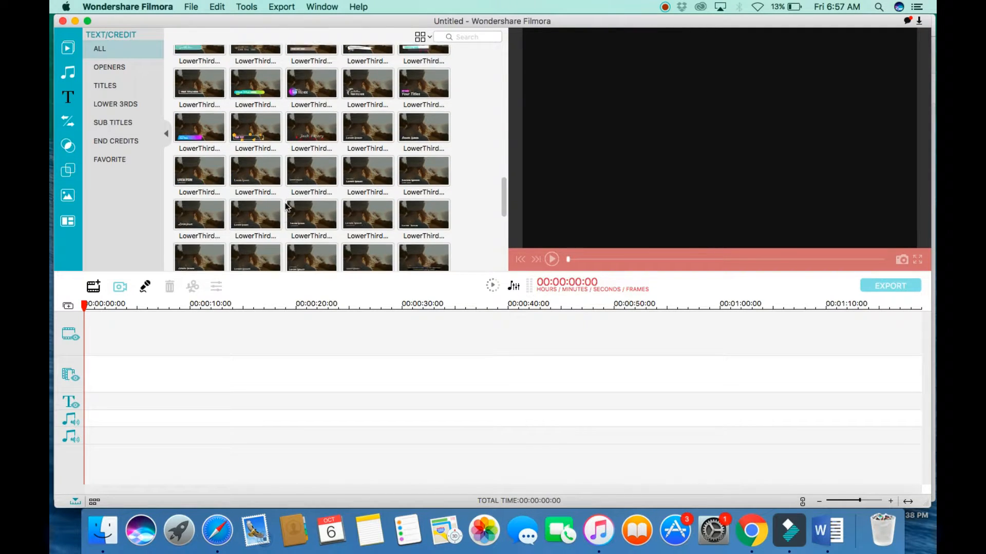
- Preview the Pinwheel, Row_split_2 and Blurry Roll 2 transitions from the transition library
left_click(68, 121)
scroll(290, 174, "down", 15)
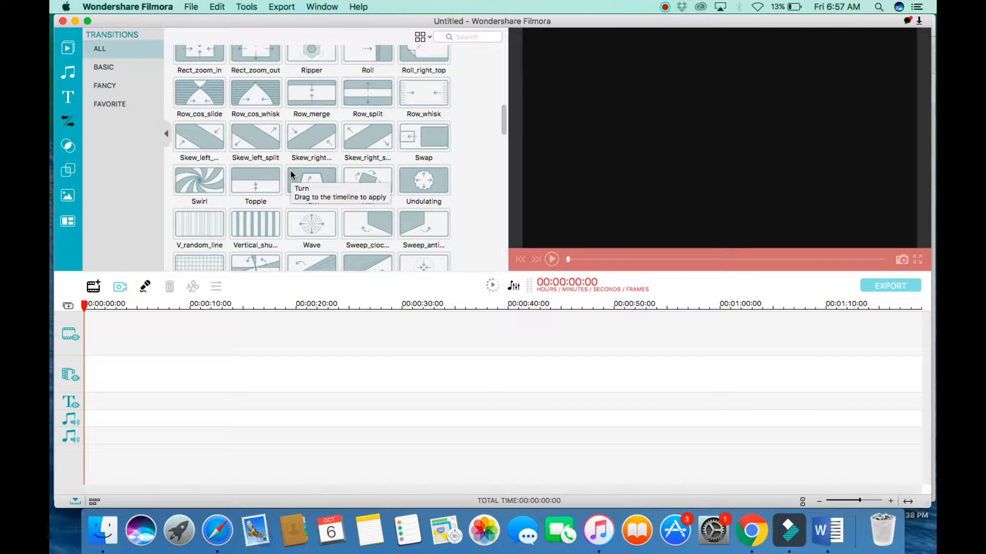
scroll(291, 172, "down", 5)
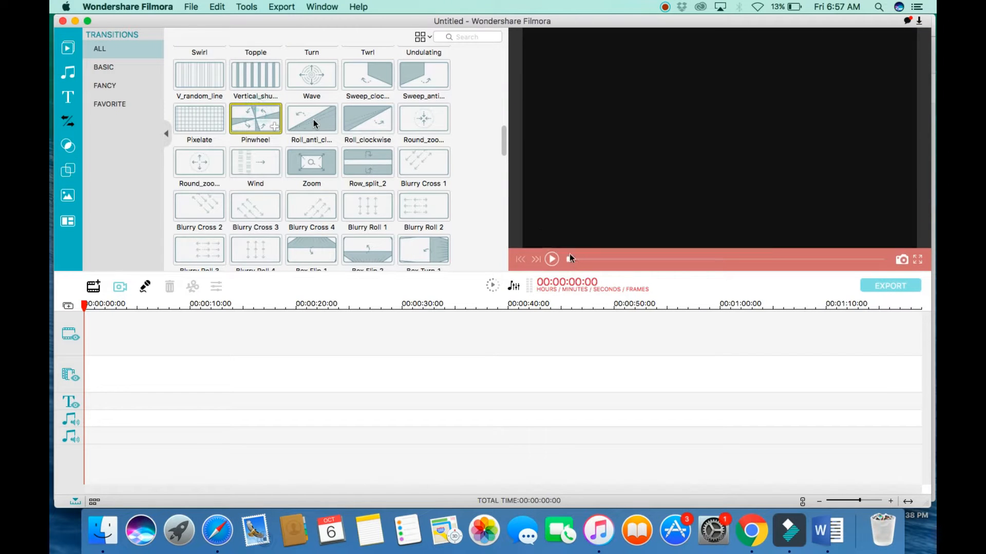
left_click(551, 259)
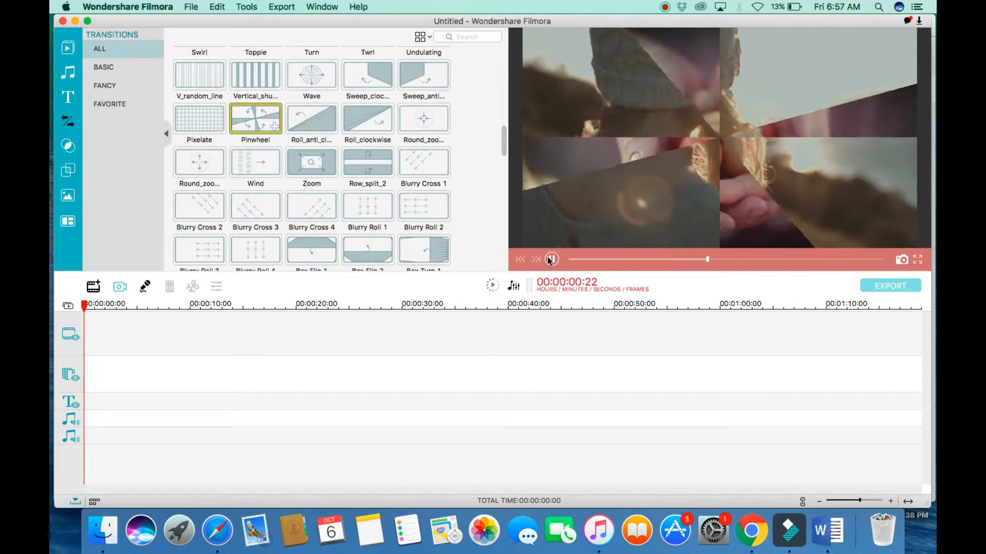
left_click(359, 166)
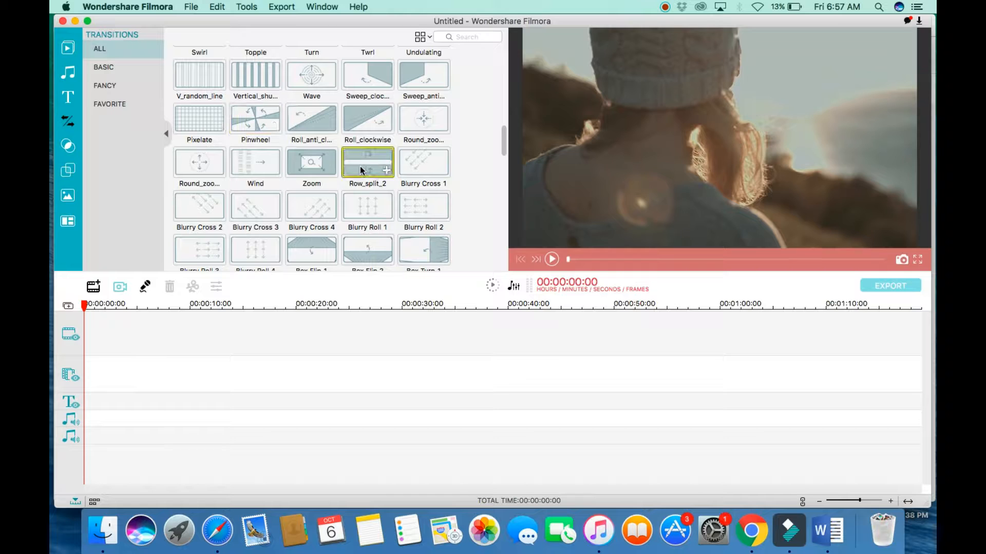
left_click(551, 259)
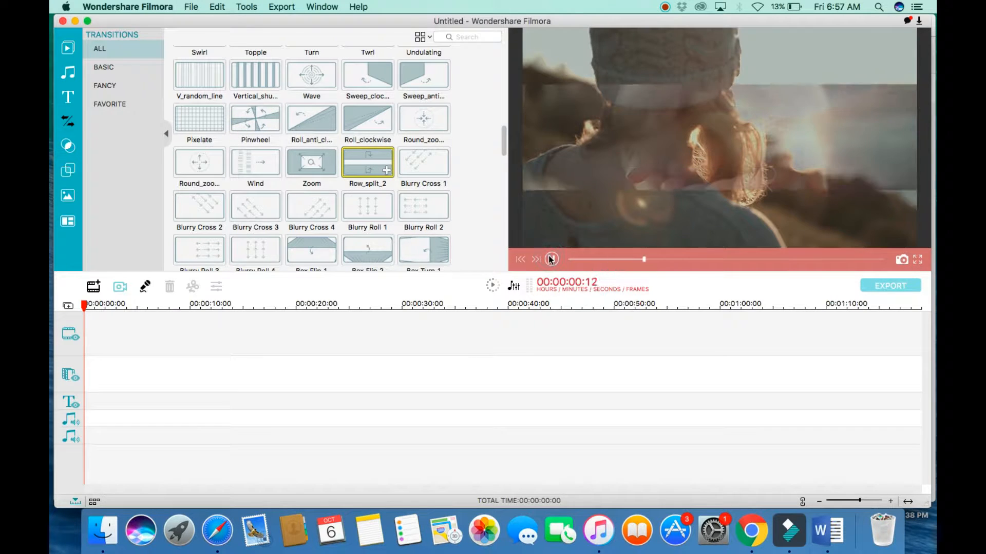
left_click(422, 203)
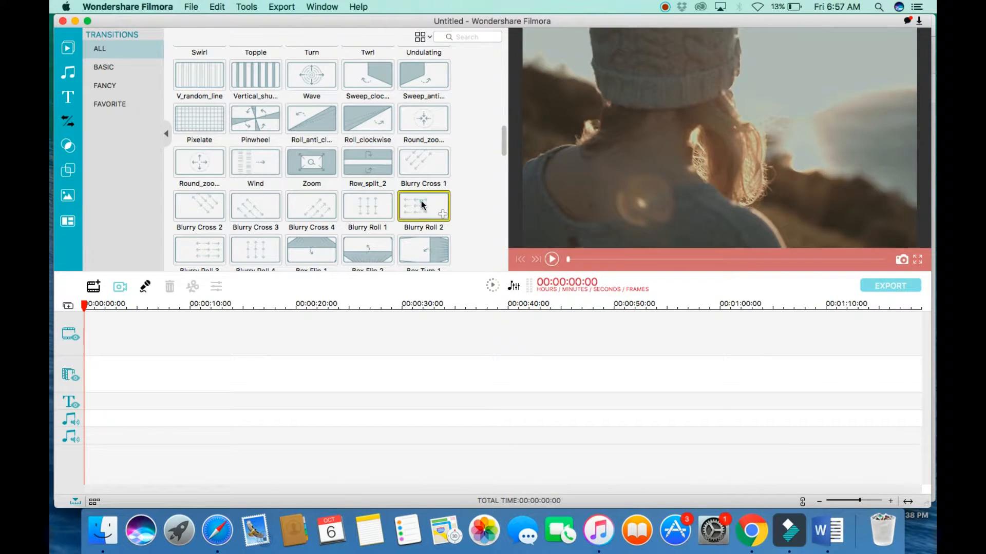
left_click(552, 260)
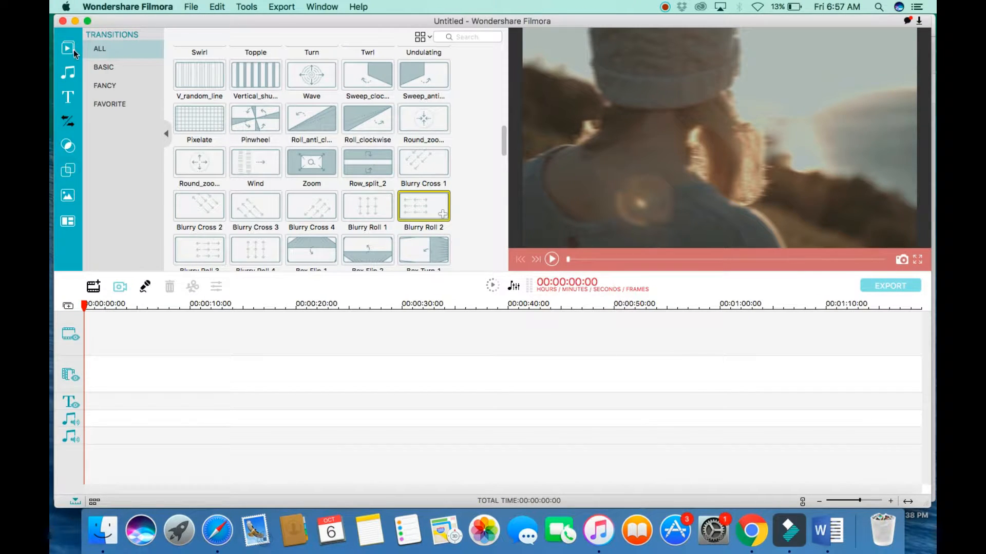
- Preview the Radio Explosion-style colour burst filter beside FourSeason and the WS_OLD filter next to it
left_click(67, 146)
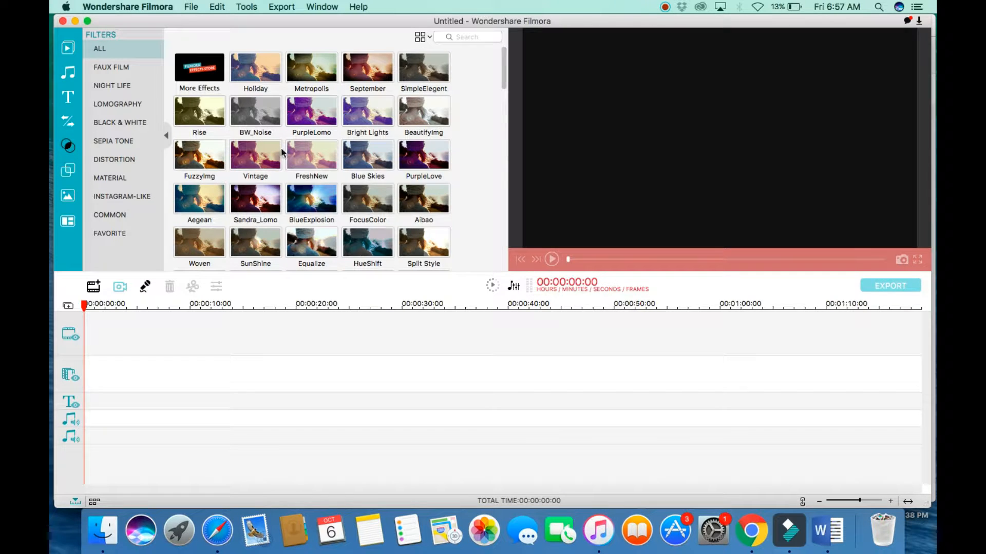
scroll(282, 109, "down", 1)
scroll(282, 109, "down", 2)
left_click(368, 221)
left_click(551, 258)
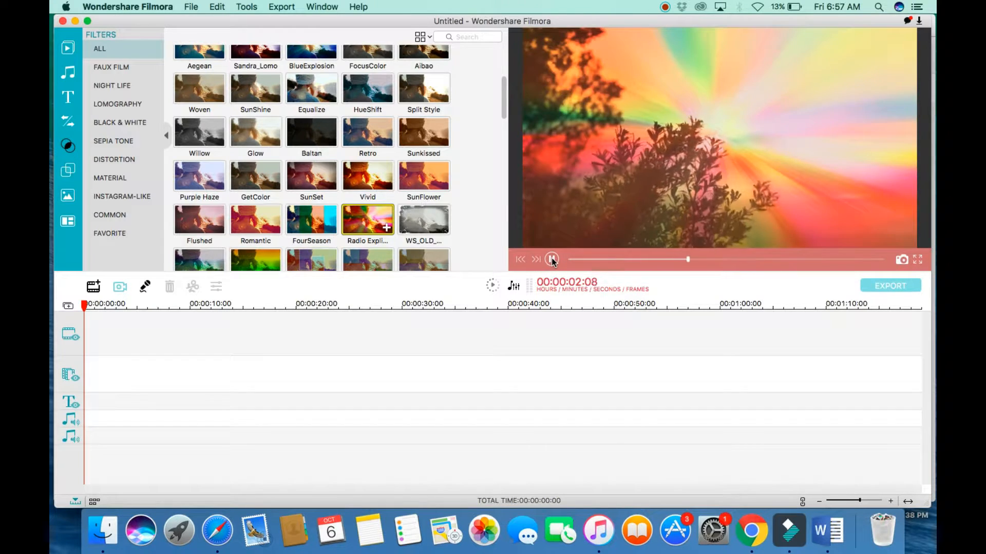
left_click(437, 211)
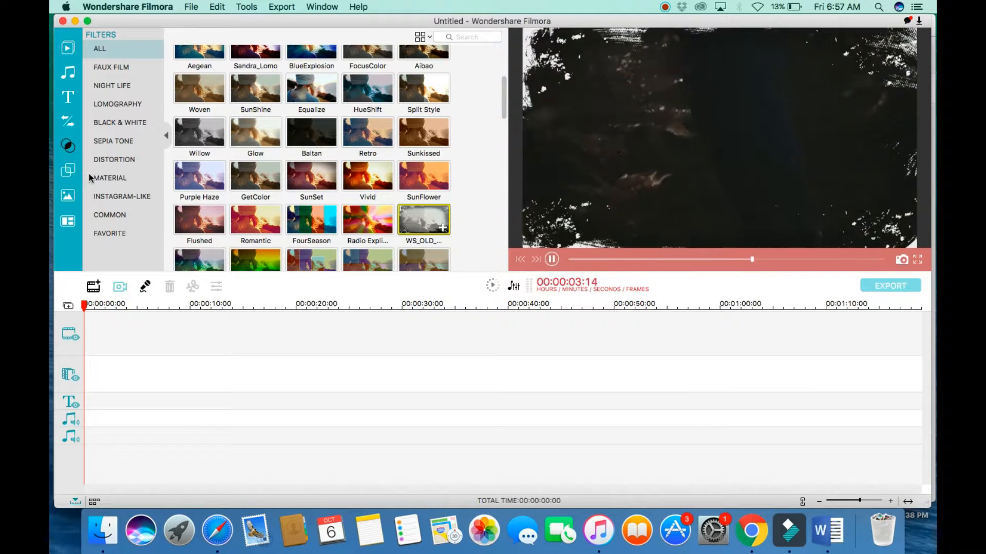
- Preview the LensFlare 5 overlay from the overlay library
left_click(60, 171)
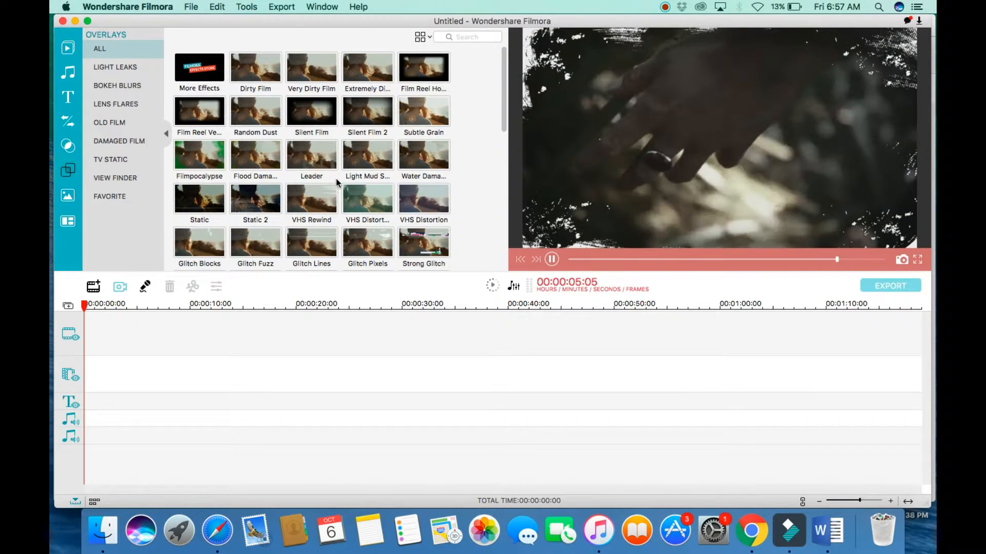
scroll(336, 207, "down", 10)
left_click(257, 241)
left_click(552, 259)
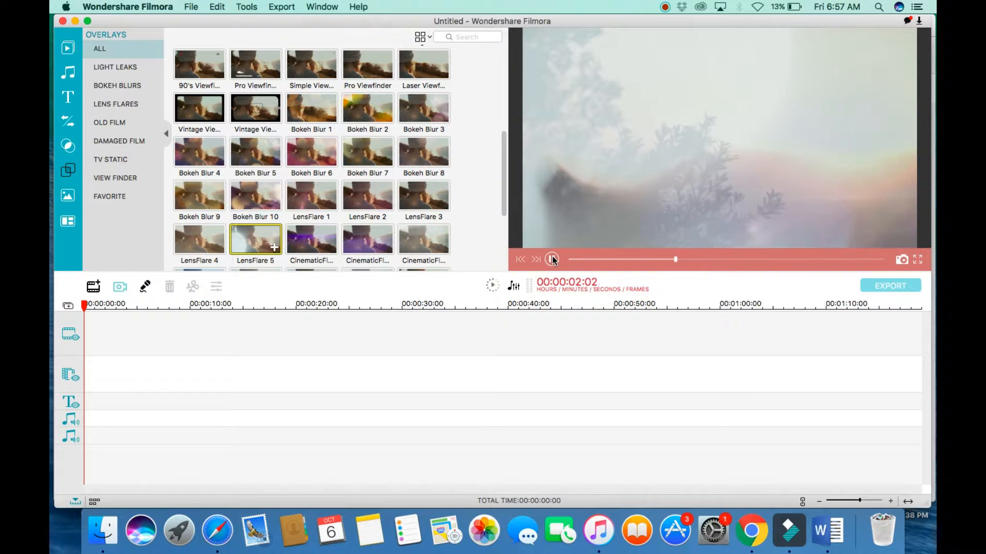
- Look through the elements, split screen and music libraries
left_click(68, 196)
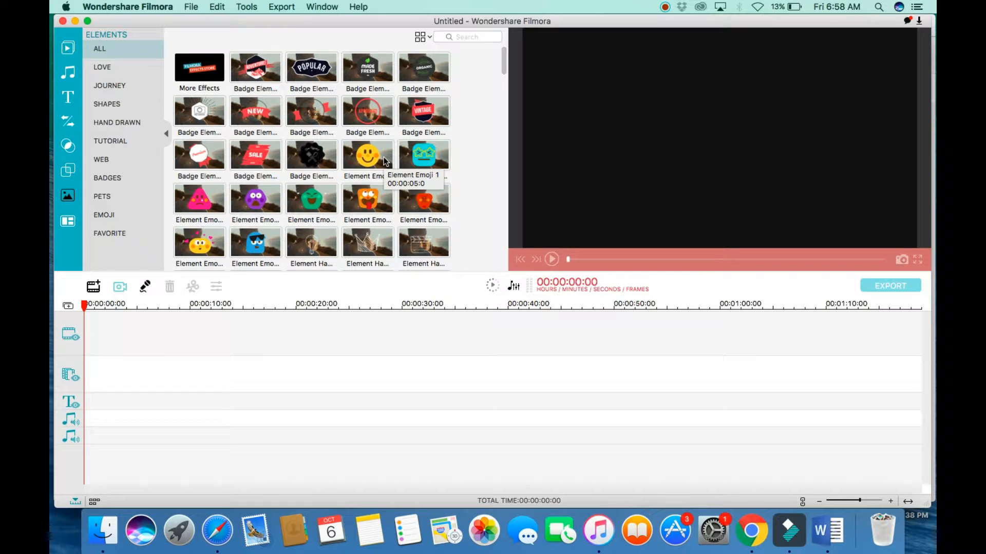
left_click(70, 221)
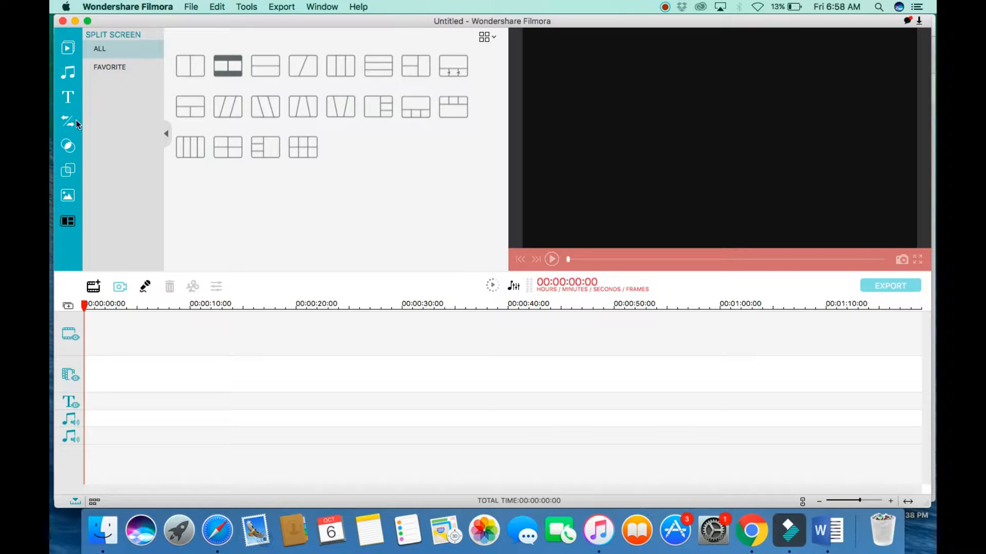
left_click(66, 76)
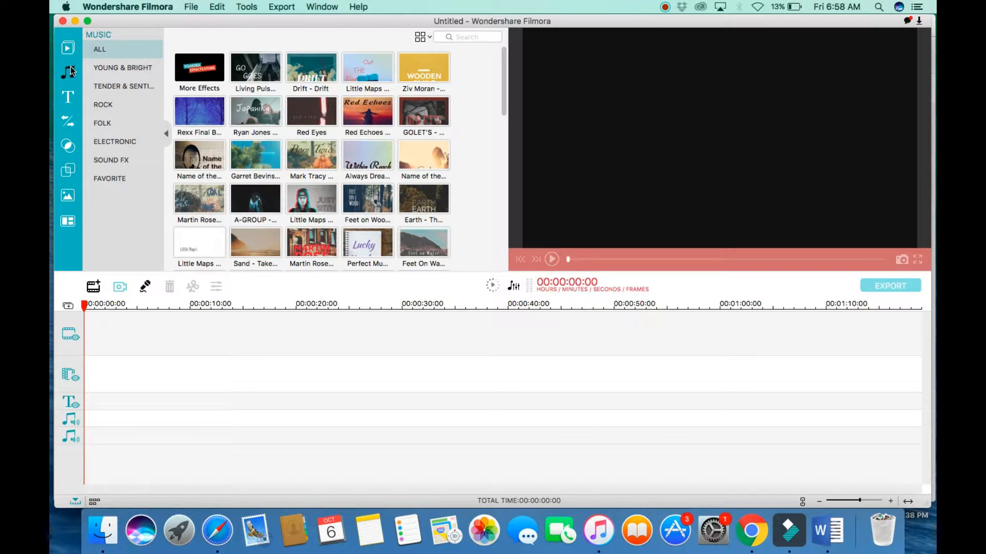
- Add the Opener 5 text preset to the start of the video track on the timeline
left_click(68, 97)
scroll(396, 132, "up", 15)
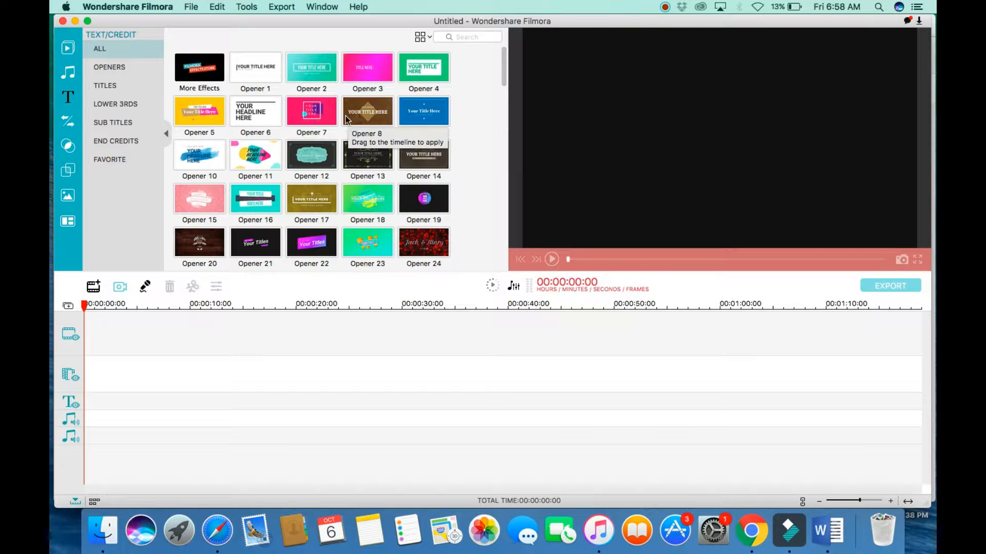
left_click_drag(119, 341, 111, 343)
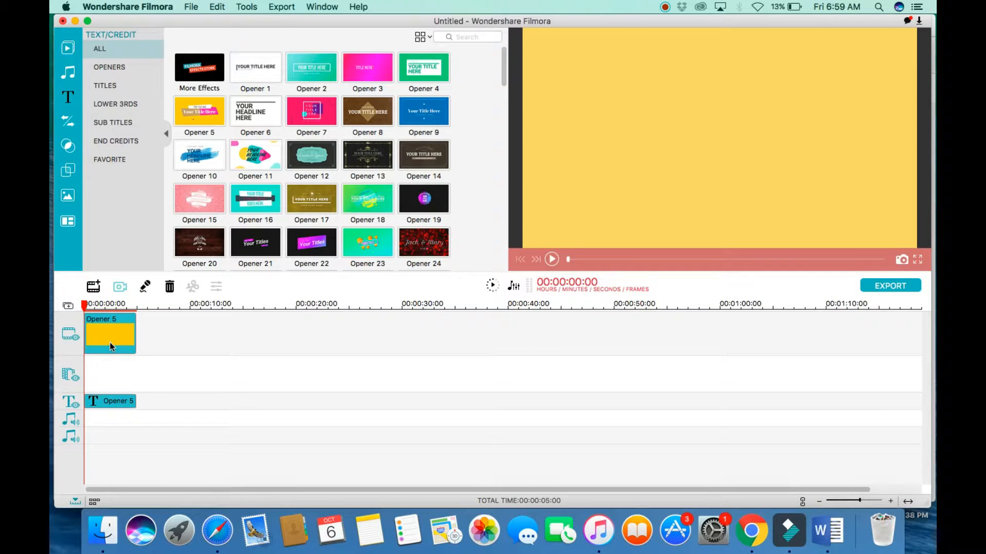
- Open the Opener 5 title for editing and delete its background graphic and the "Your Title Here" text
left_click(116, 402)
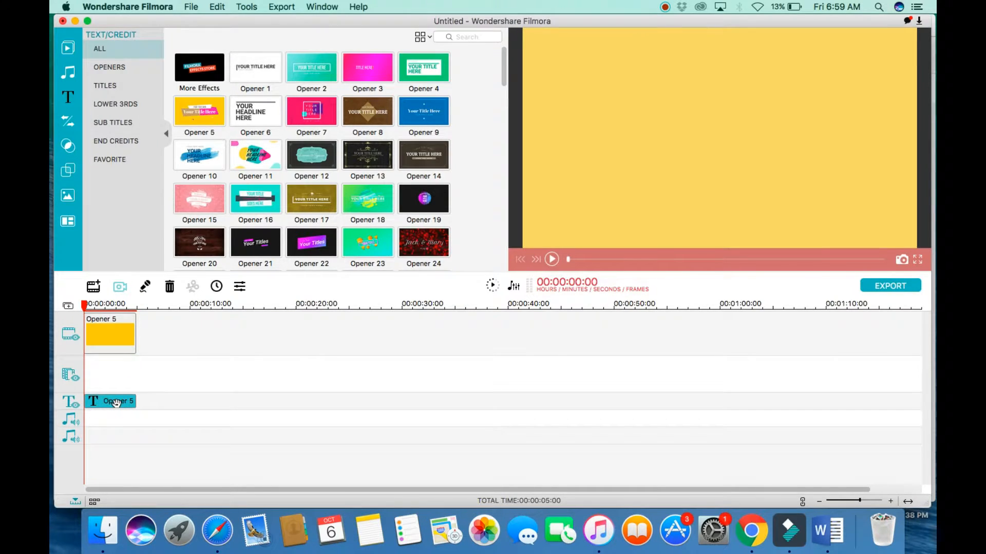
double_click(116, 402)
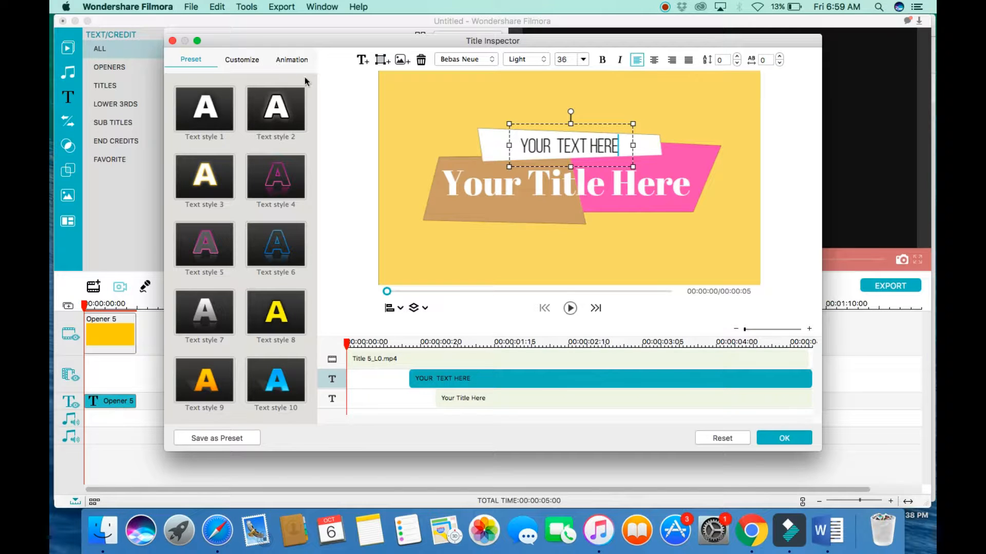
left_click(483, 90)
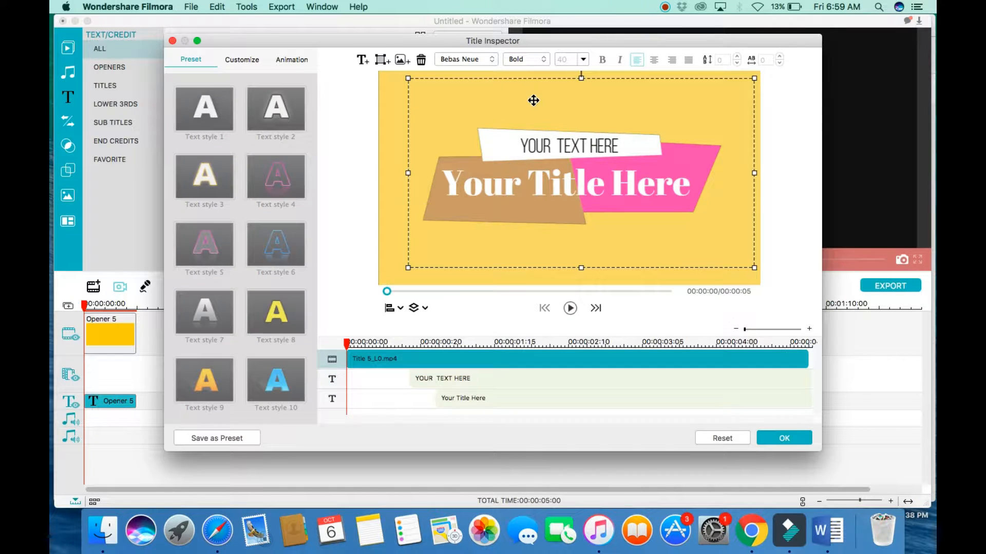
key("Delete")
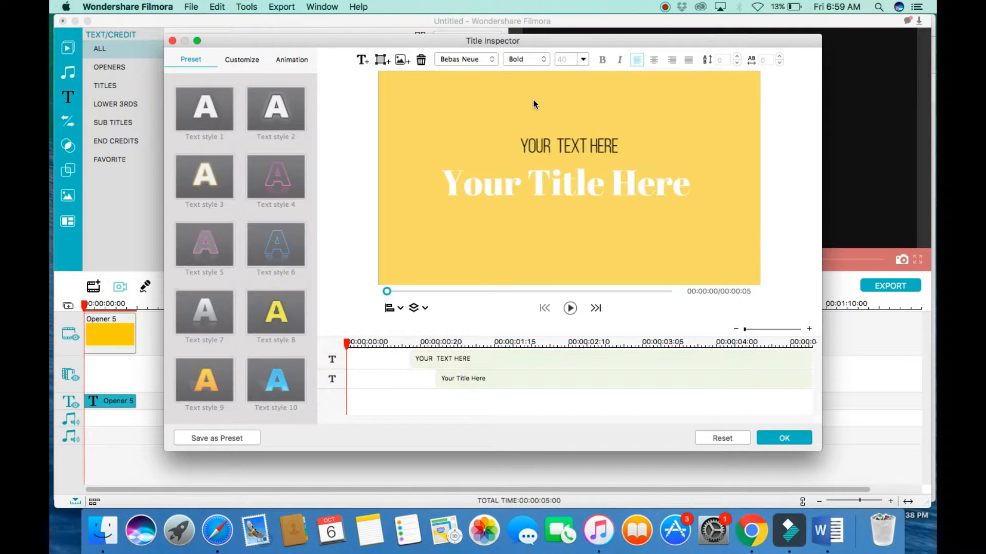
left_click(569, 146)
key("Delete")
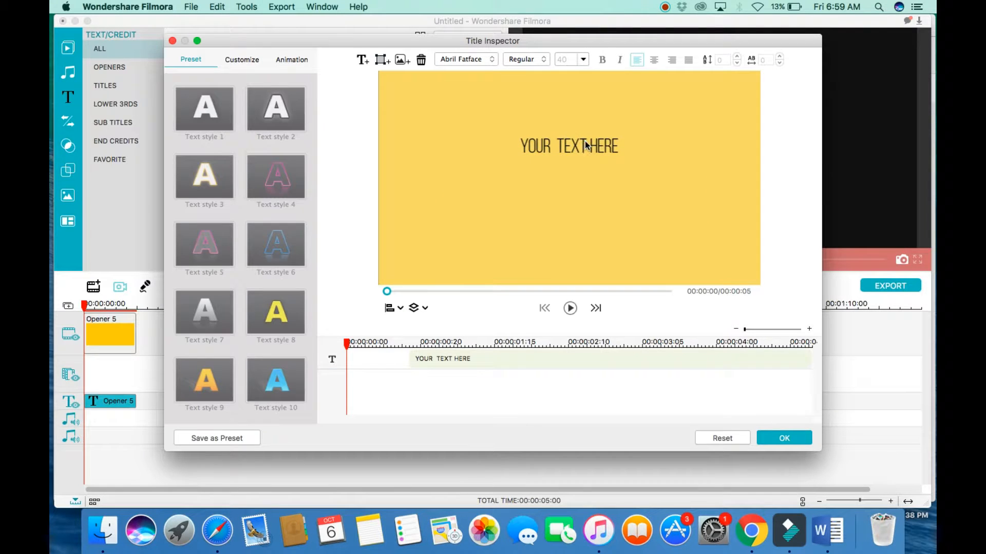
- Delete the "YOUR TEXT HERE" text from the opener title
double_click(587, 146)
left_click(422, 60)
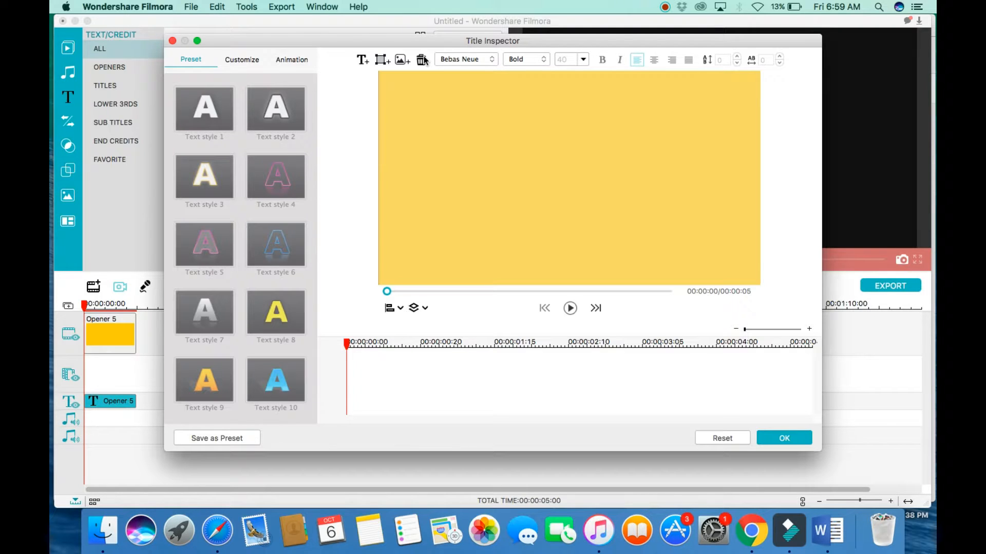
- Look through the shape choices, the photo insertion dialog and the font style options of the title editor
left_click(382, 60)
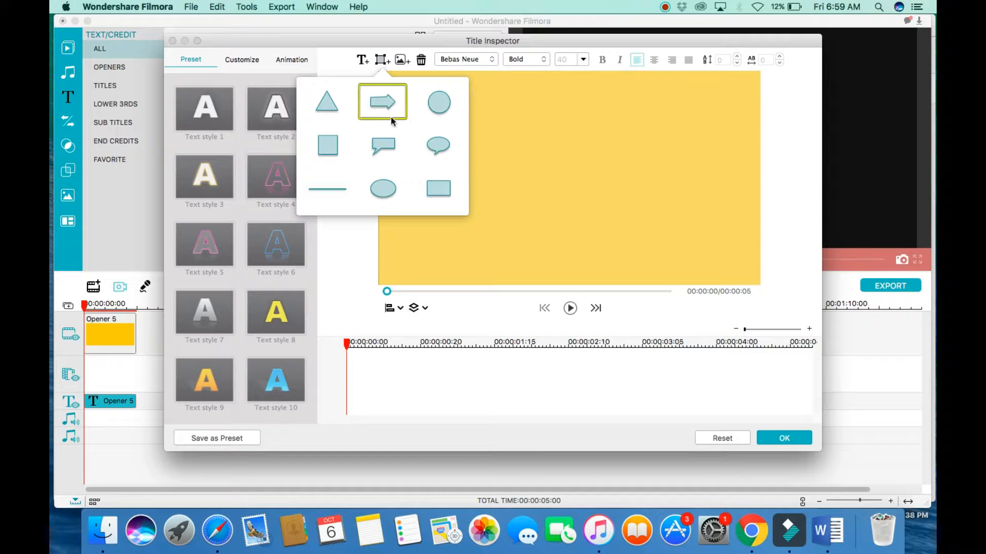
left_click(401, 62)
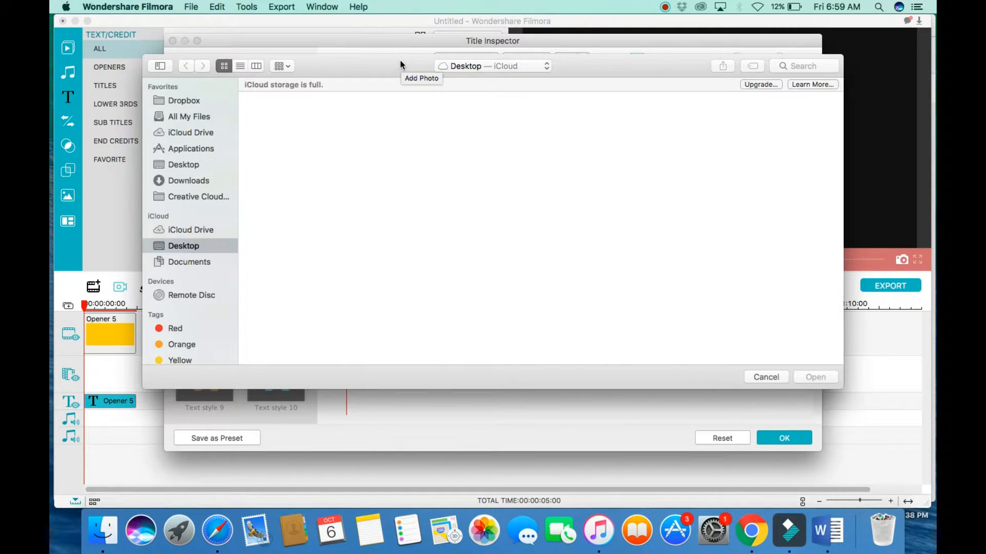
left_click(766, 381)
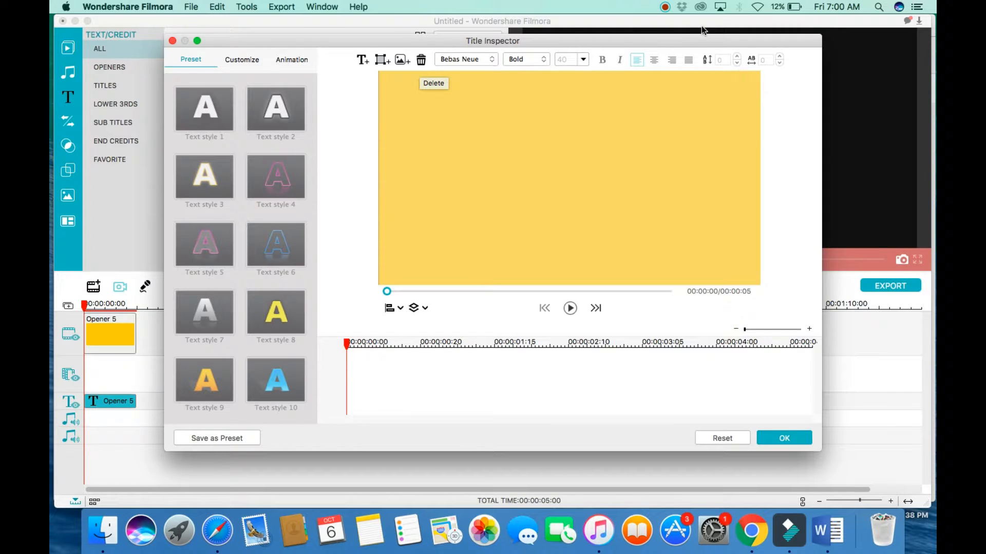
left_click(542, 60)
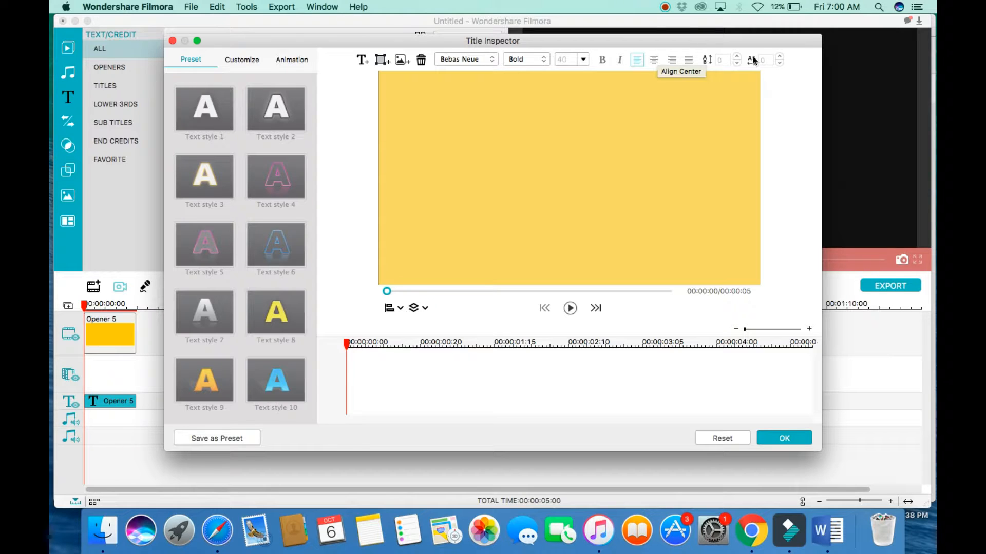
- Add a text box reading "Visit : onlinesoftteach.com" and enlarge it to nearly the full width of the frame
left_click(363, 60)
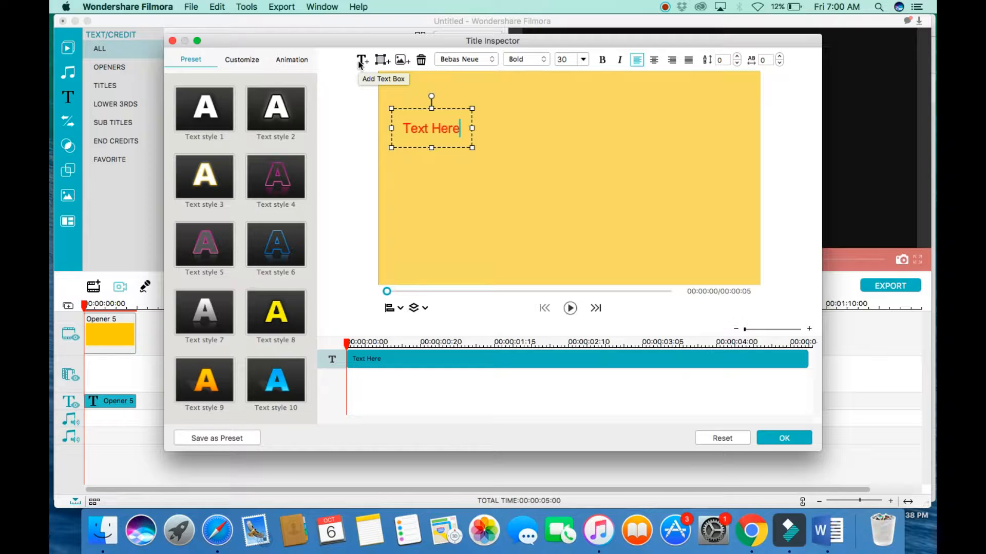
key("BackSpace")
key("BackSpace")
key("BackSpace")
key("BackSpace")
key("BackSpace")
key("BackSpace")
key("BackSpace")
key("BackSpace")
key("BackSpace")
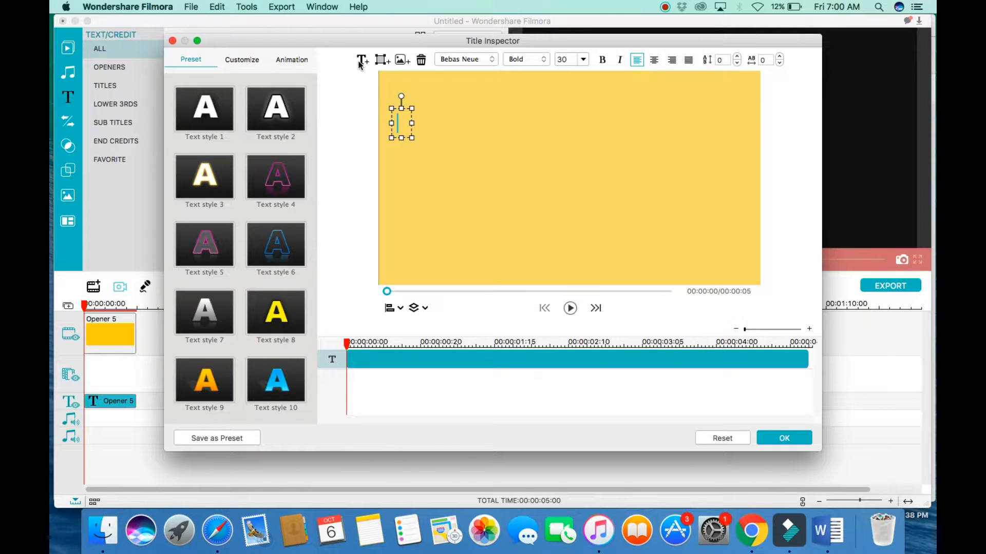
type("Vist")
key("BackSpace")
type("it ")
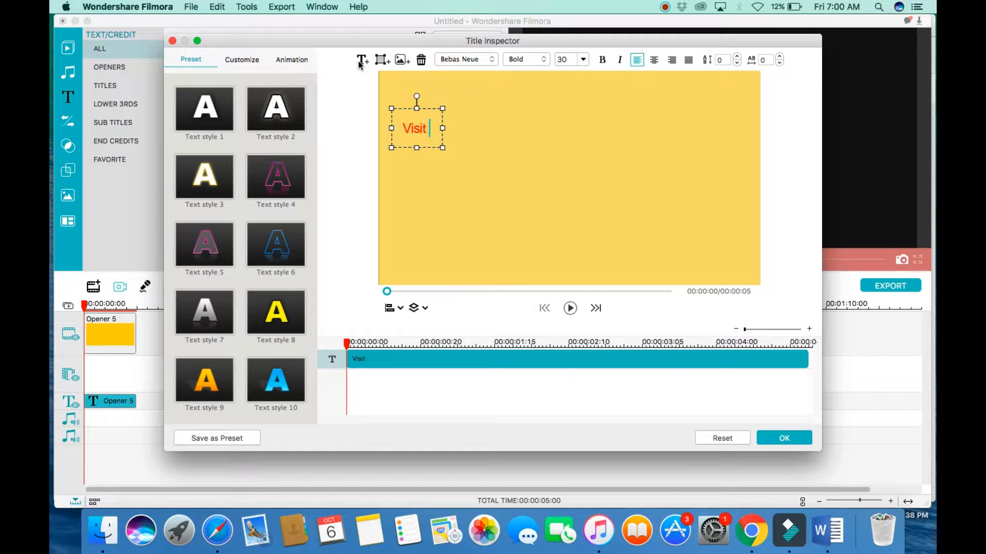
type(": o")
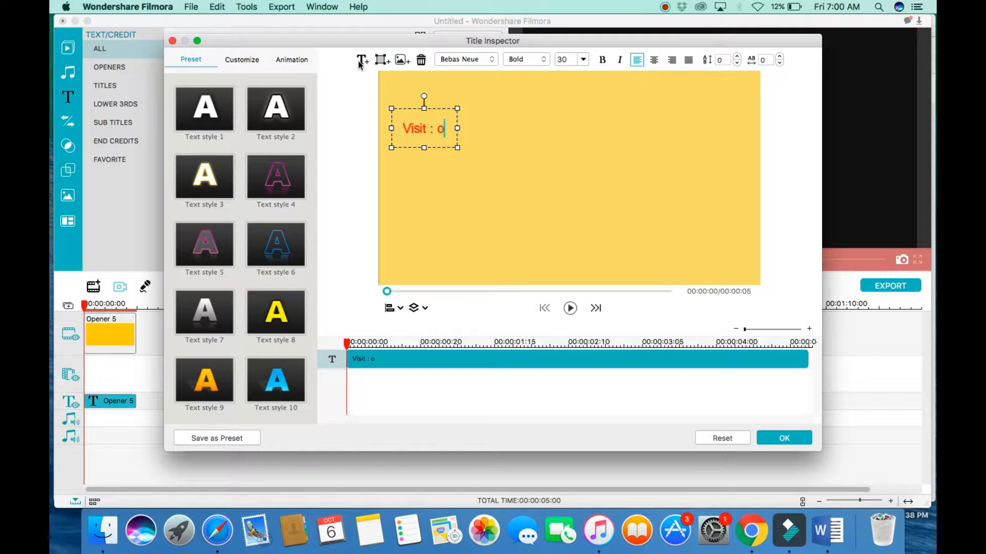
type("nlinesof")
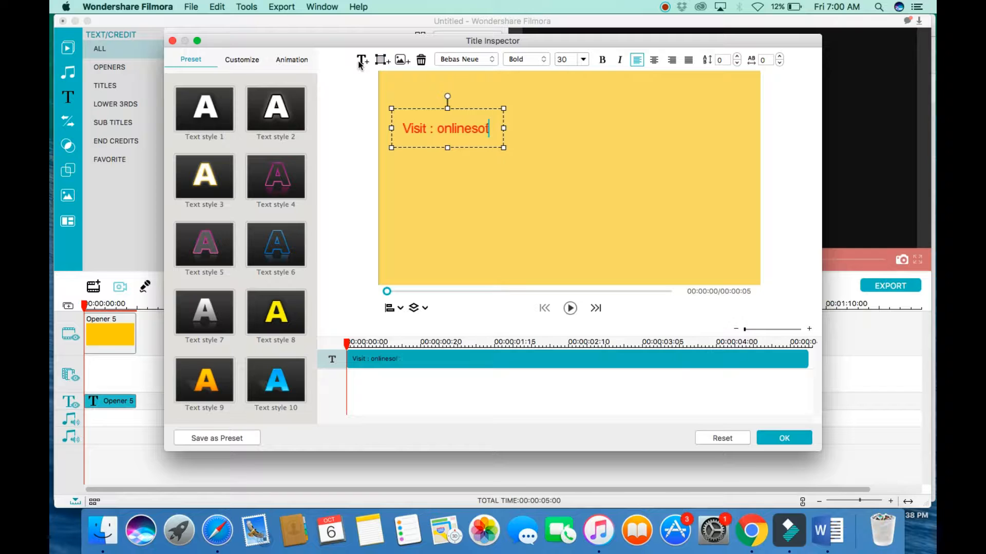
type("tteach.com")
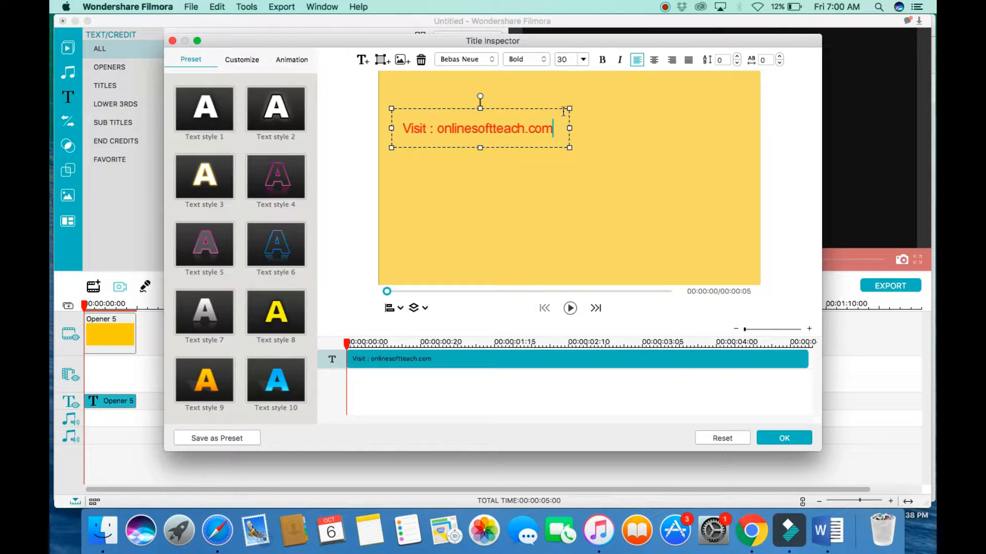
left_click_drag(568, 107, 767, 104)
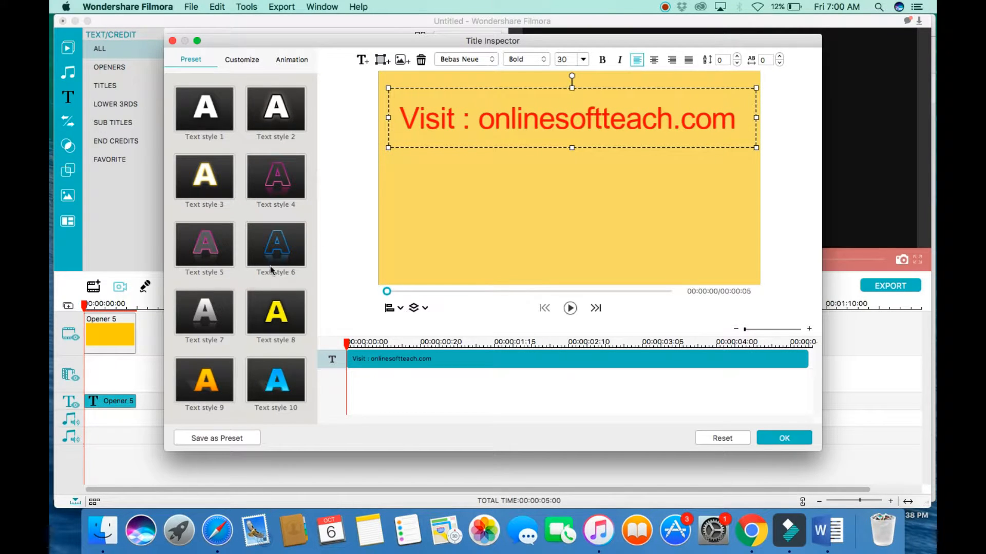
- Try several preset text styles on the website text, including Text styles 6, 8, 11, 17, 18, 20 and 21
left_click(281, 255)
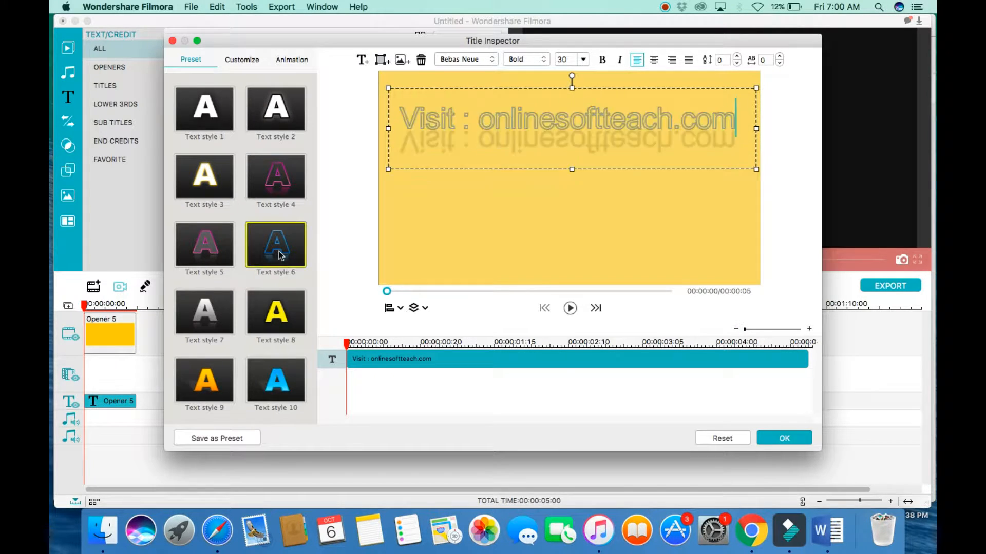
left_click(281, 327)
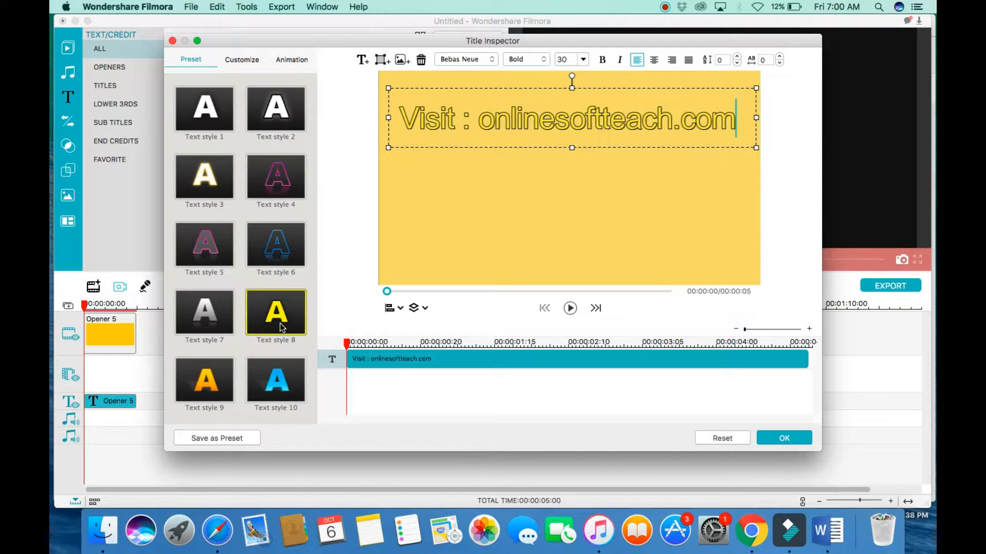
scroll(279, 323, "down", 5)
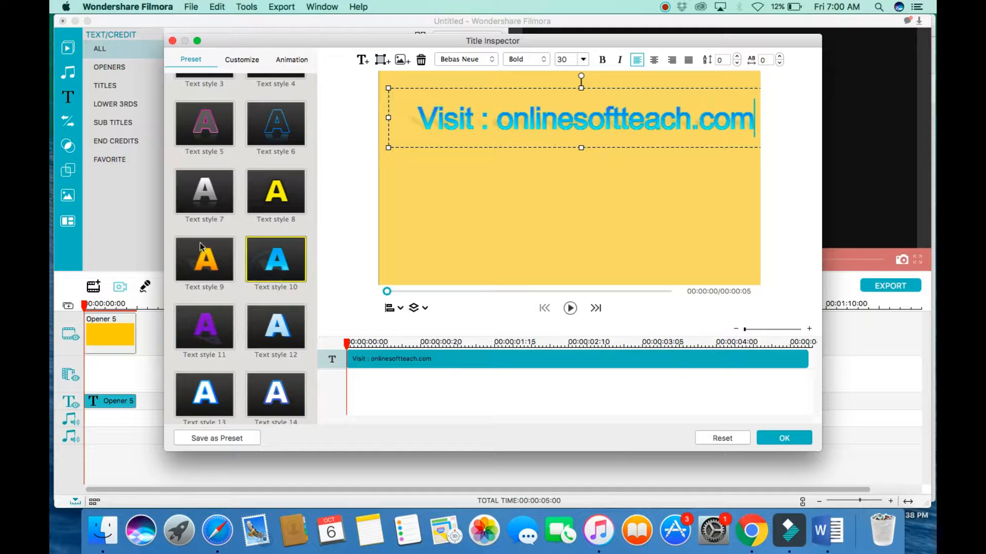
left_click(200, 265)
left_click(205, 322)
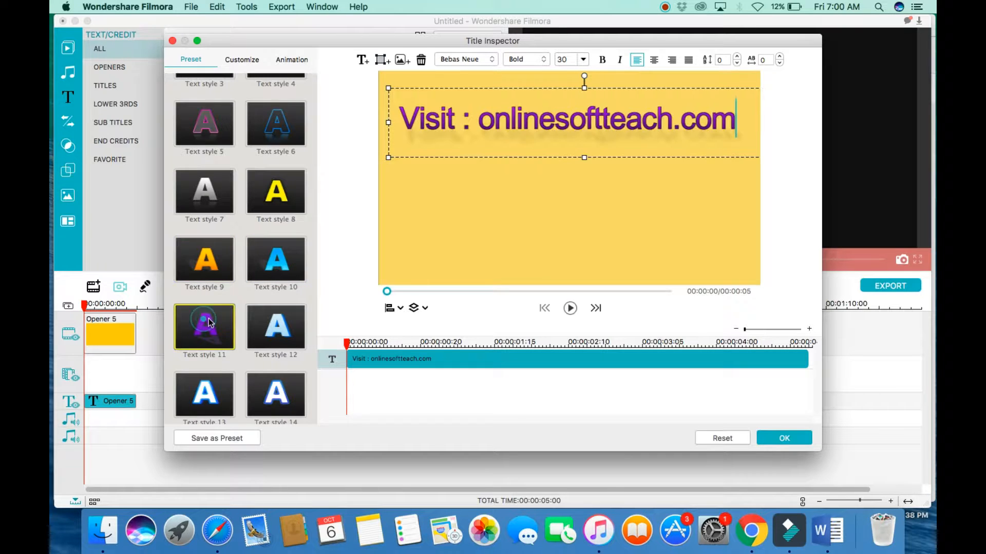
scroll(277, 328, "down", 4)
left_click(276, 338)
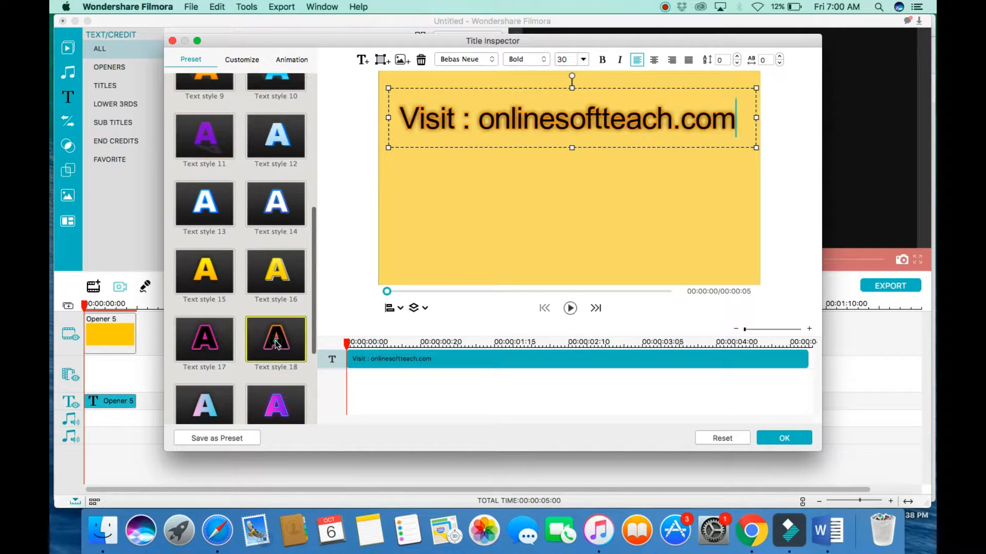
left_click(216, 337)
scroll(216, 338, "down", 5)
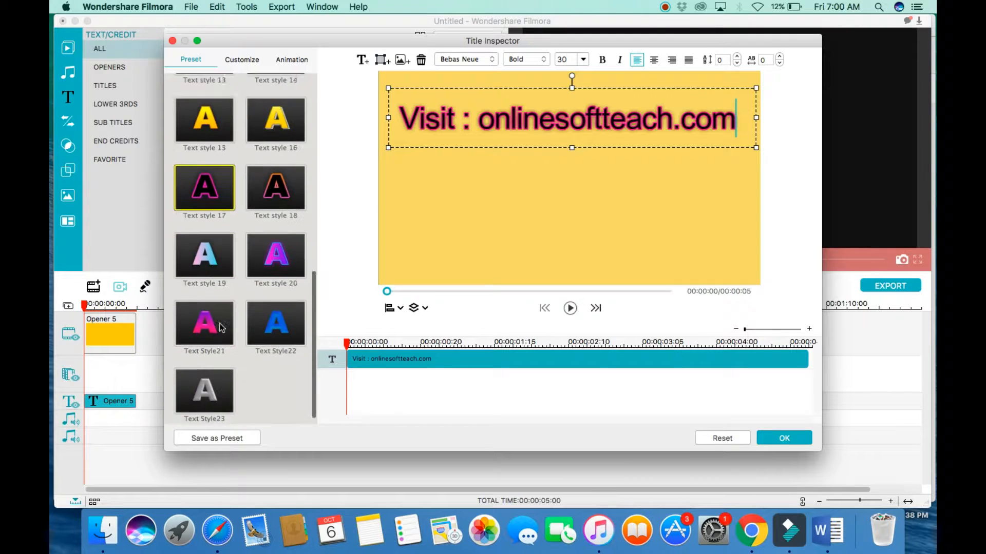
left_click(276, 250)
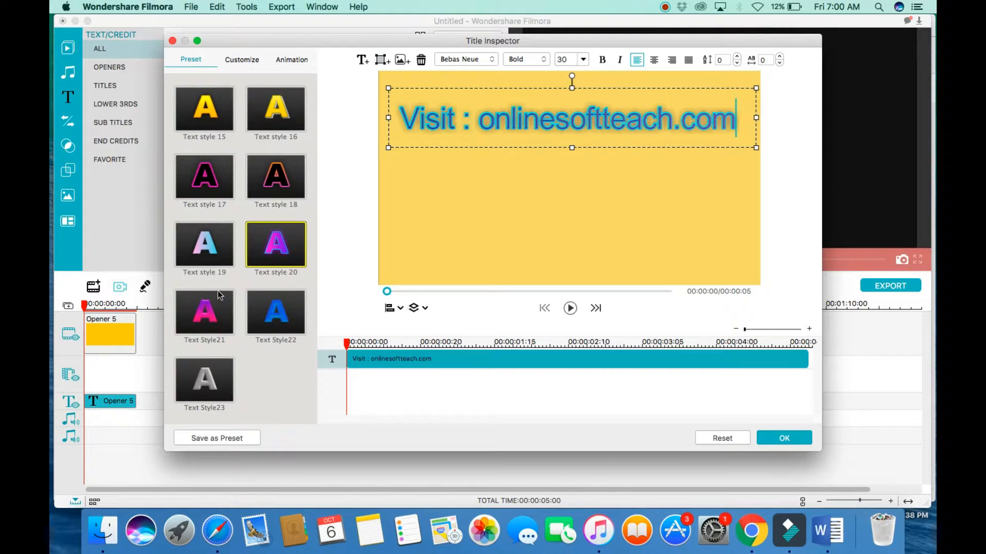
left_click(206, 310)
- Apply the Text style 18 preset to the website text
scroll(285, 301, "up", 3)
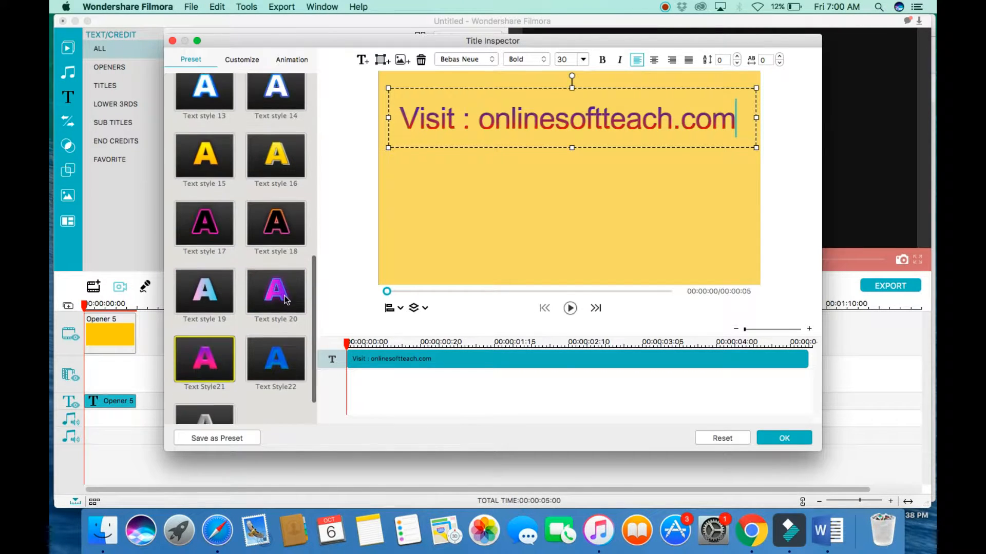
scroll(285, 301, "up", 2)
left_click(286, 373)
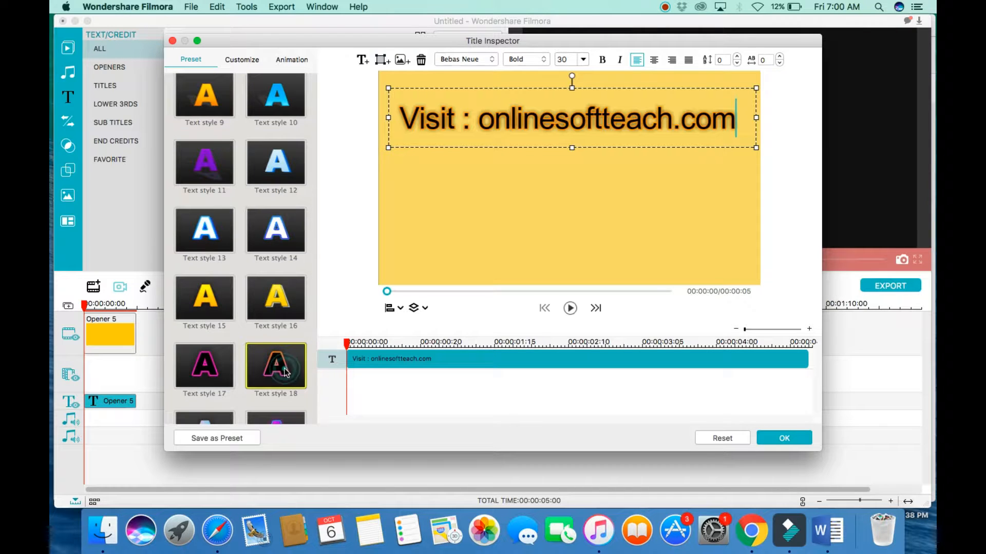
- Try several pencil colours for the website text's border, including Clover, Aqua, Magenta and Maroon
left_click(242, 60)
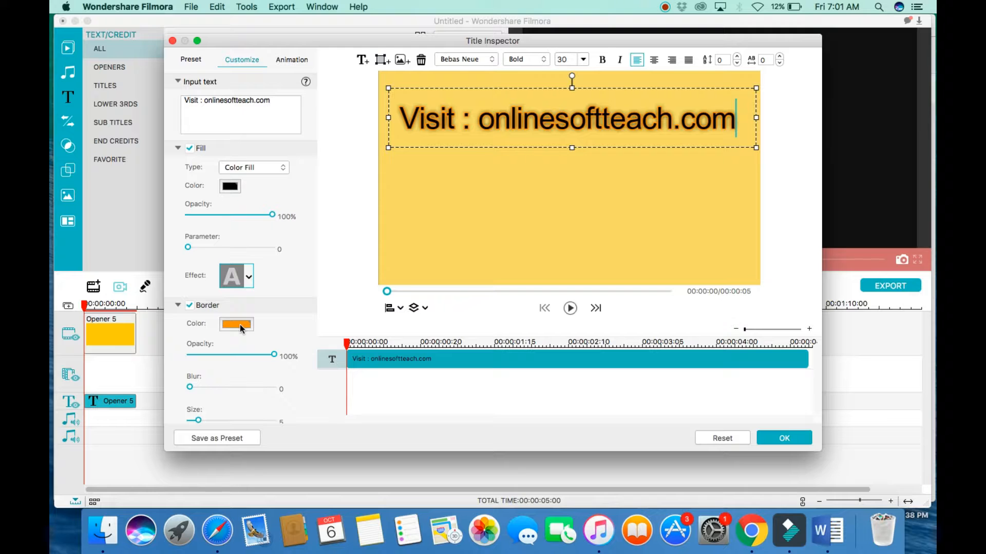
left_click(238, 324)
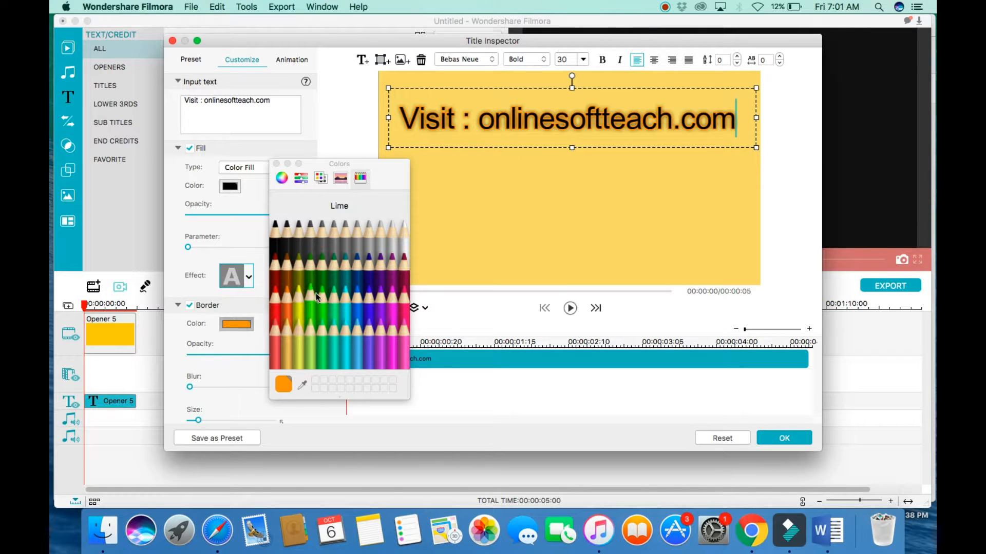
left_click(323, 281)
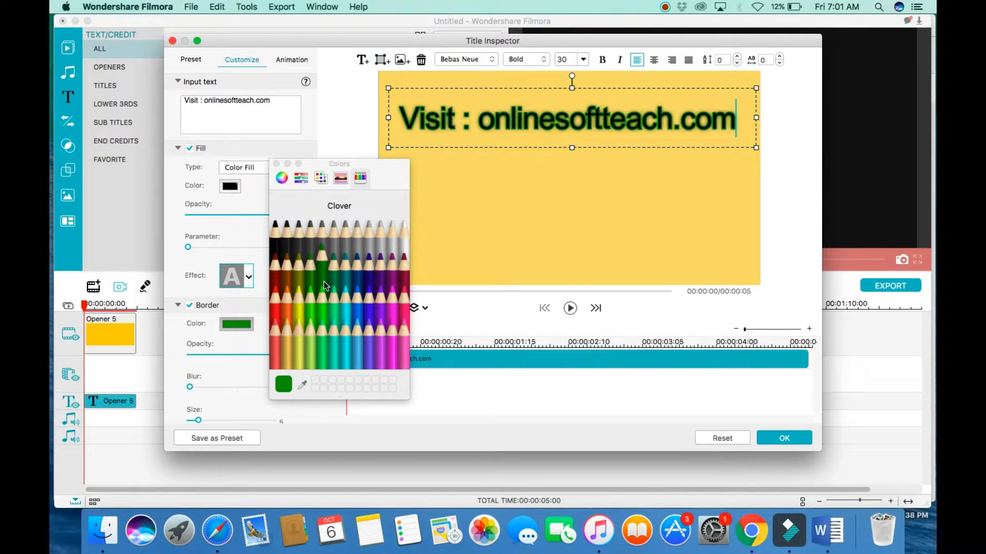
left_click(359, 295)
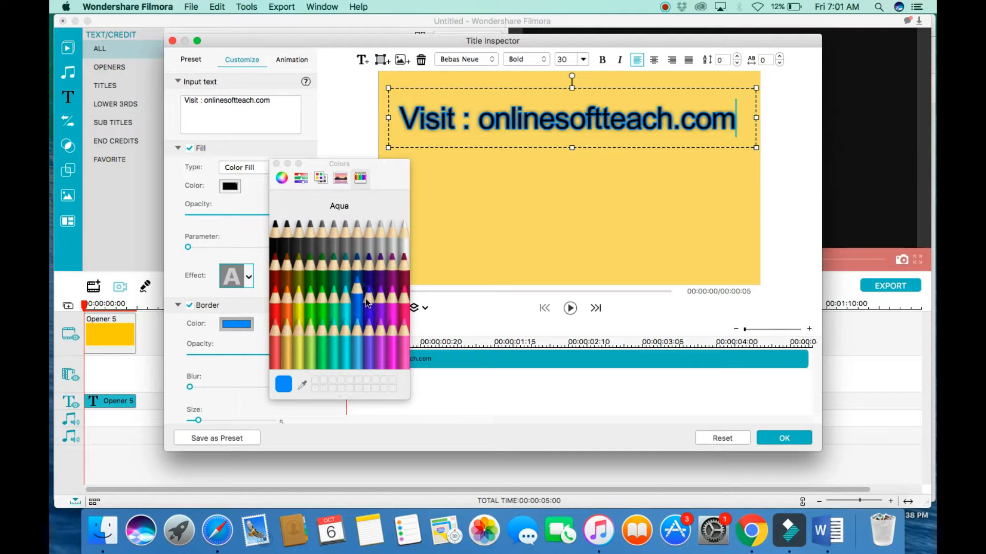
left_click(375, 297)
left_click(390, 298)
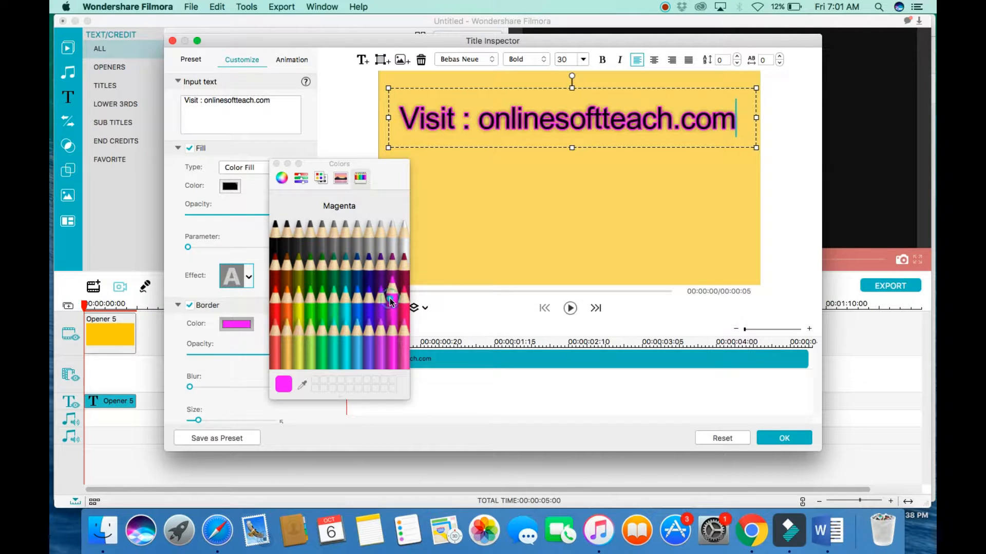
left_click(378, 249)
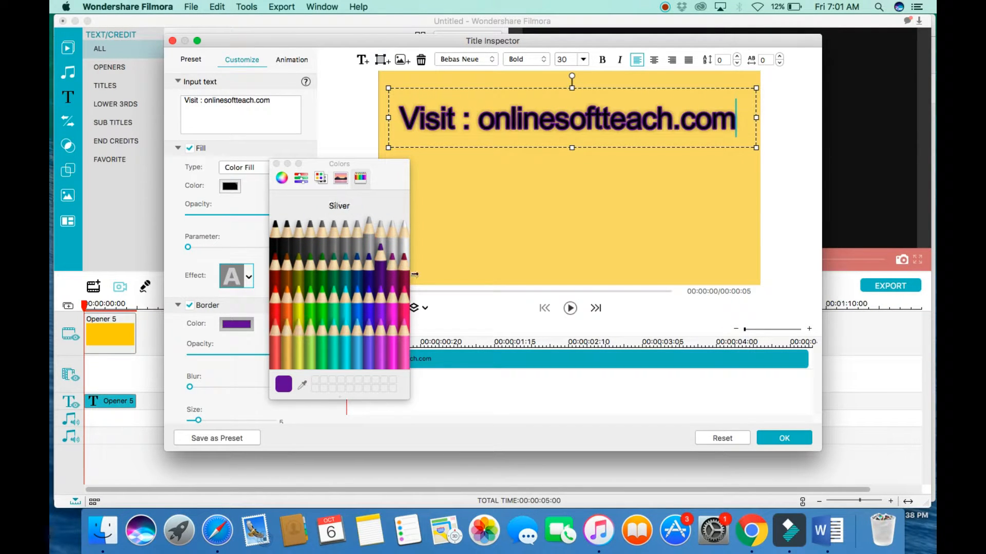
left_click(404, 257)
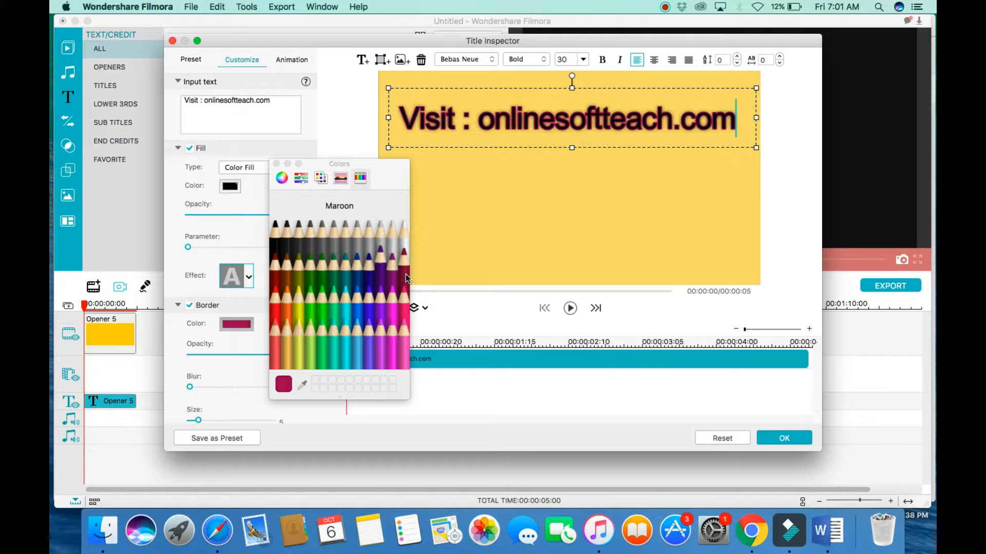
- Try different colour wheel shades for the website text's border and set it to dark blue
left_click(282, 178)
left_click(353, 243)
left_click(325, 231)
left_click(328, 258)
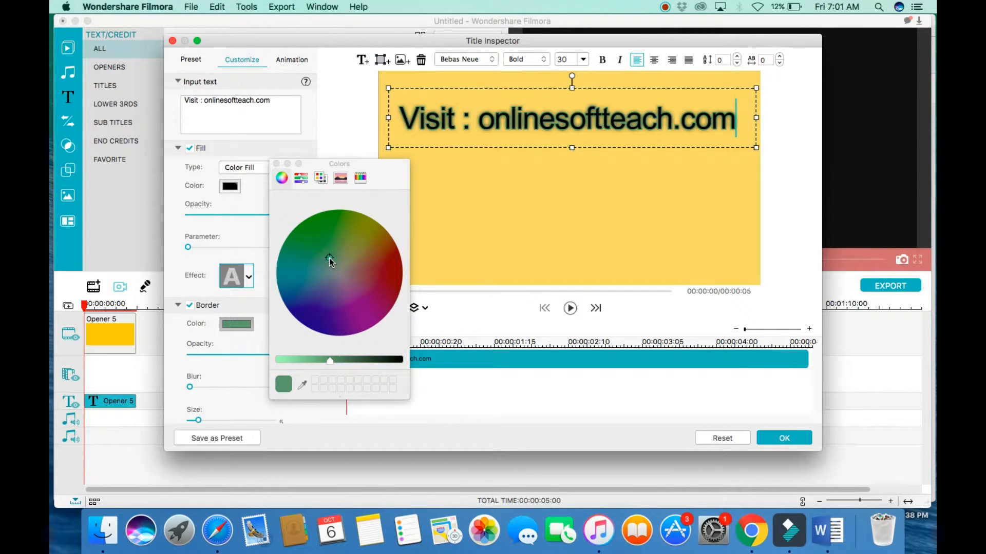
left_click(355, 292)
left_click(373, 314)
left_click(391, 274)
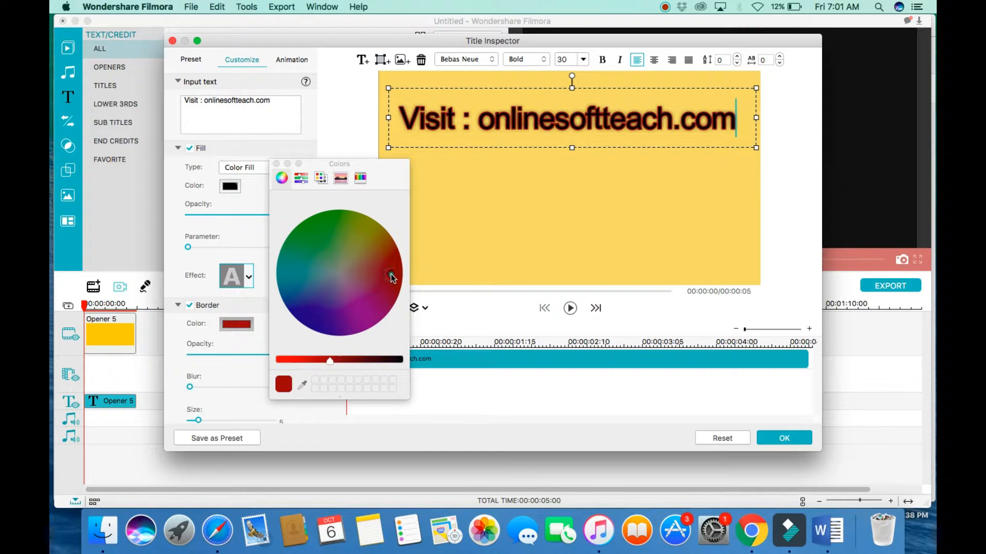
left_click(305, 303)
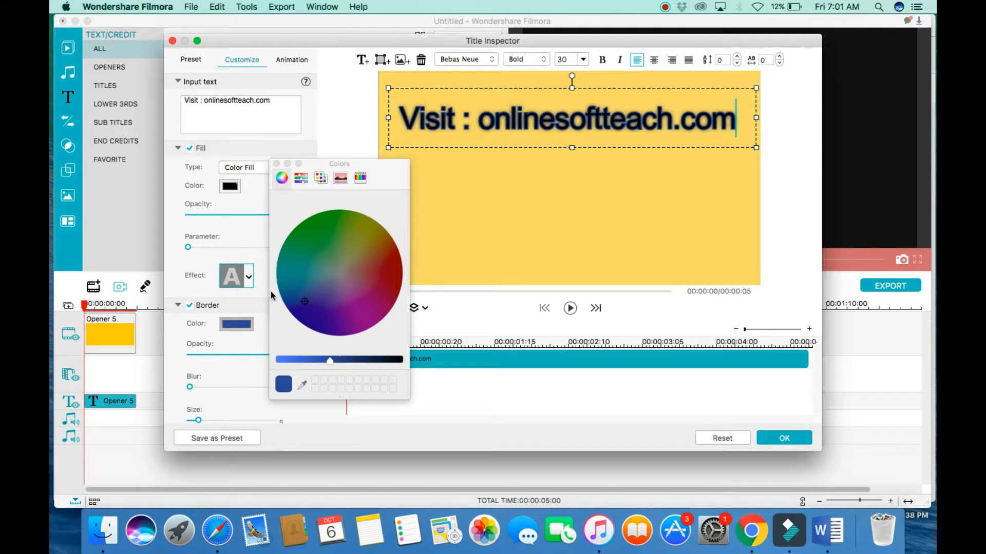
left_click(277, 164)
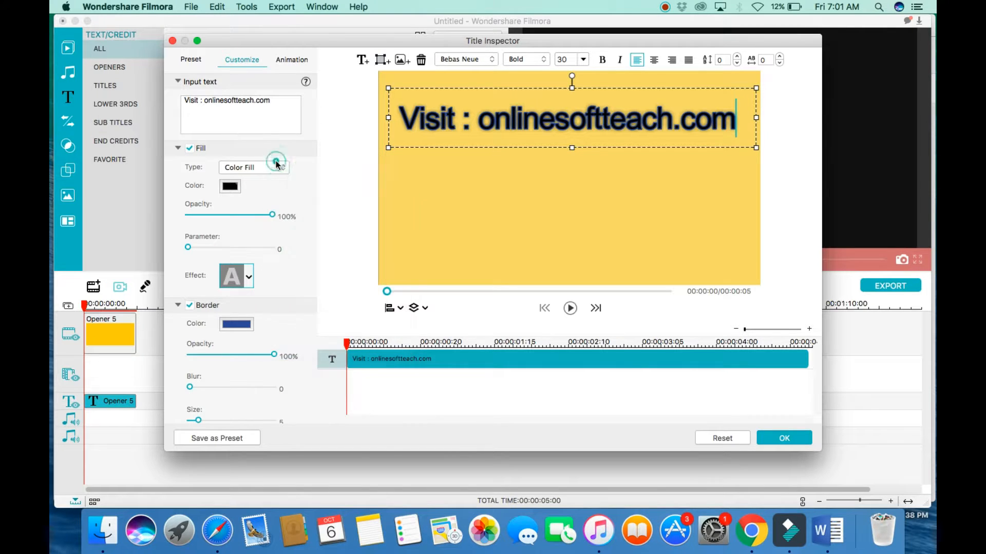
- Set the website text's border to Green from the Apple palette, then enlarge the text and shift it to span the frame width
left_click(239, 325)
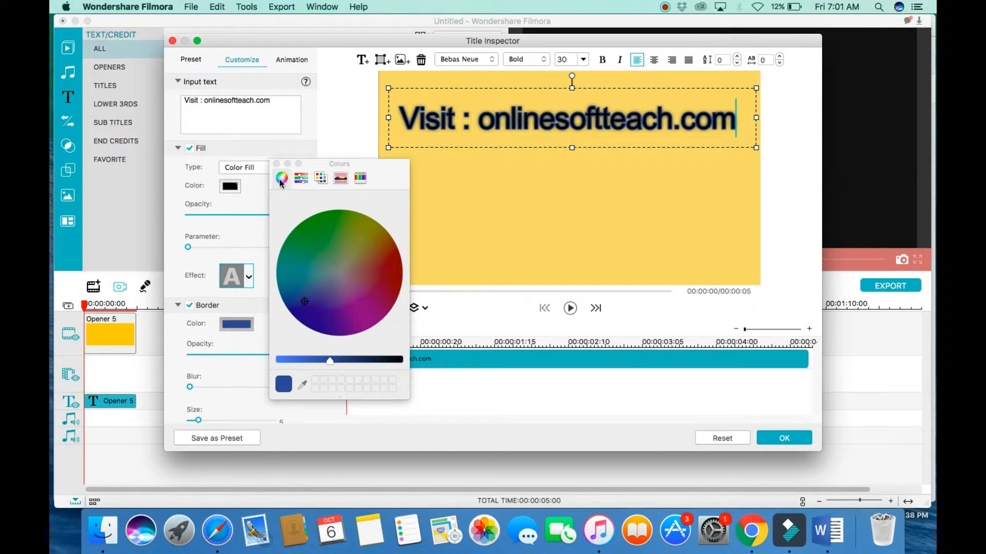
left_click(301, 181)
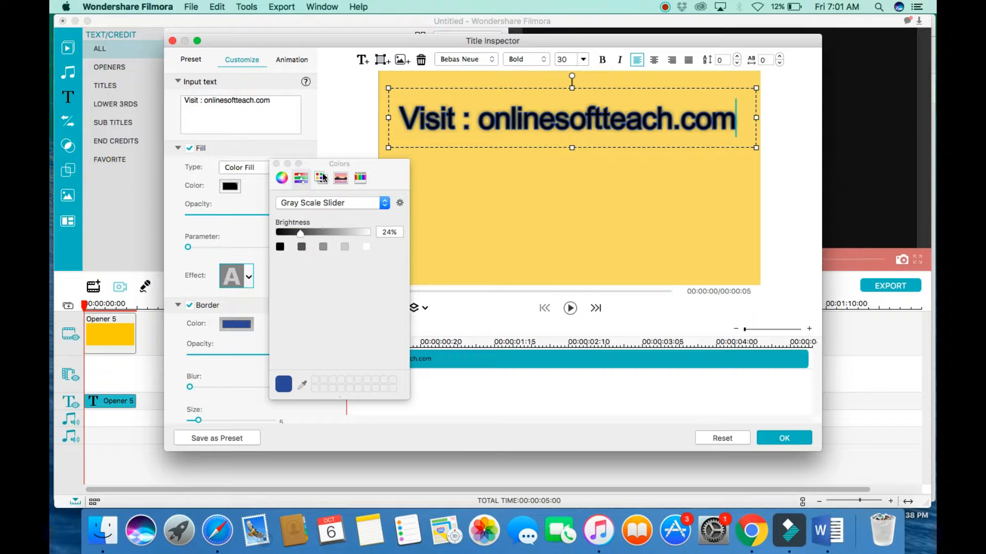
left_click(321, 178)
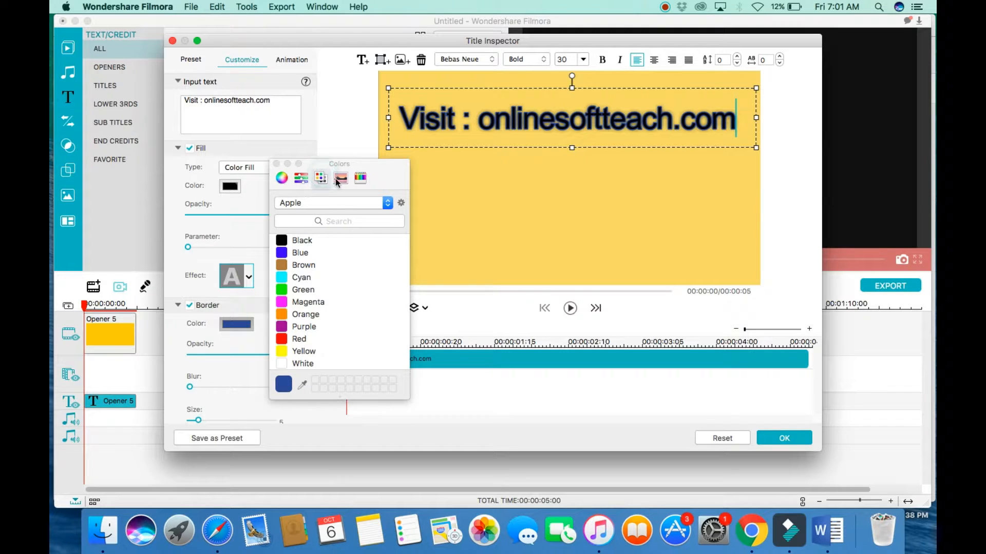
left_click(303, 290)
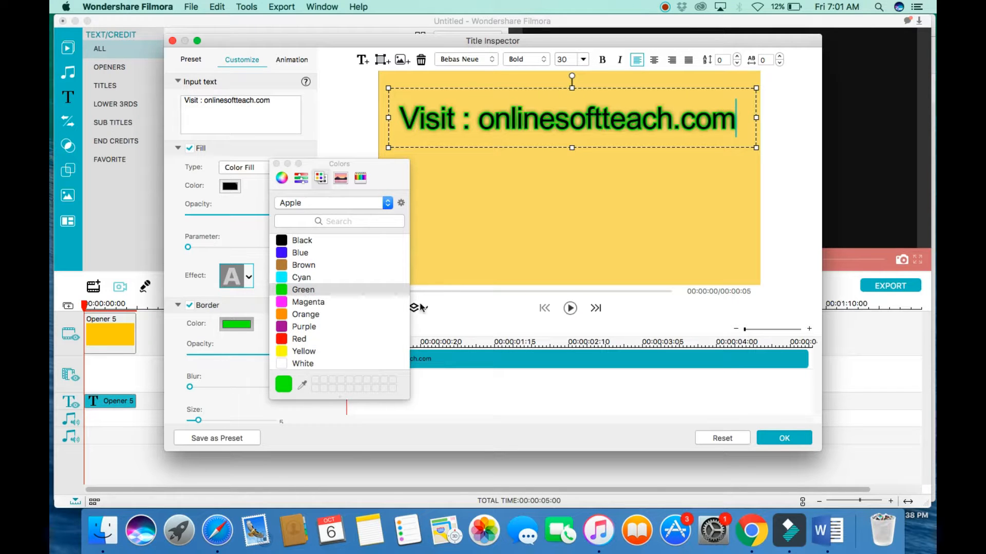
left_click(277, 163)
left_click_drag(755, 118, 774, 119)
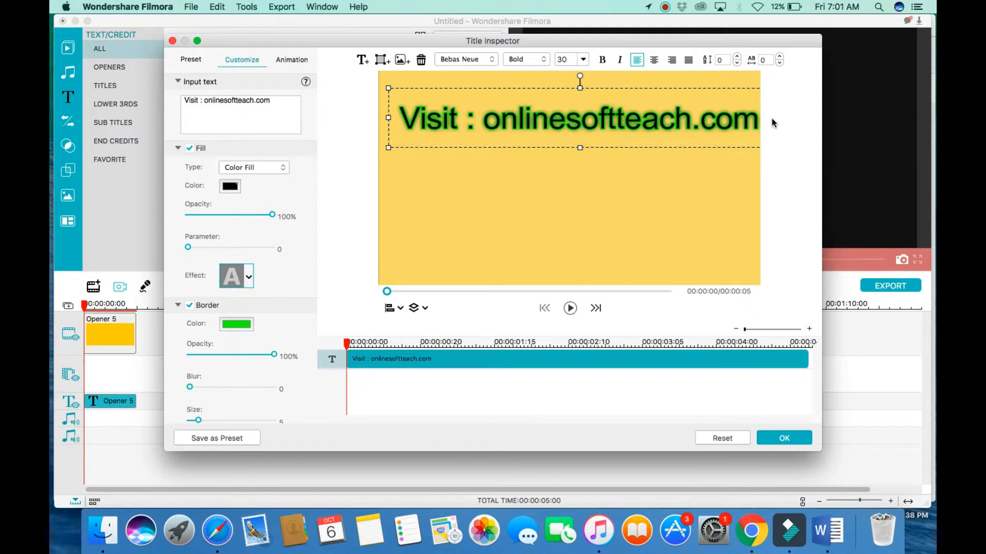
left_click_drag(605, 85, 598, 86)
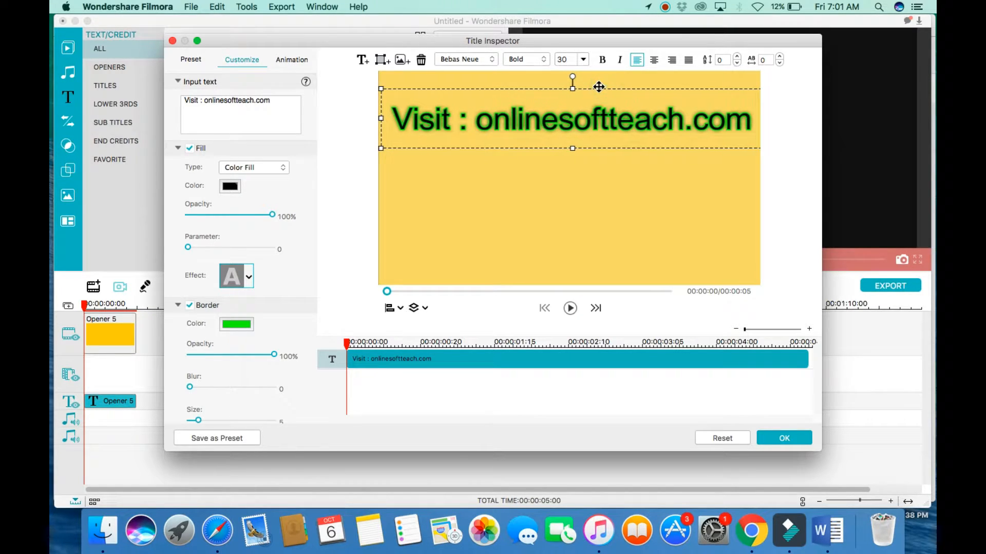
- Add a second text box to the title just below the website text
left_click(363, 60)
left_click_drag(422, 107, 460, 163)
left_click(500, 187)
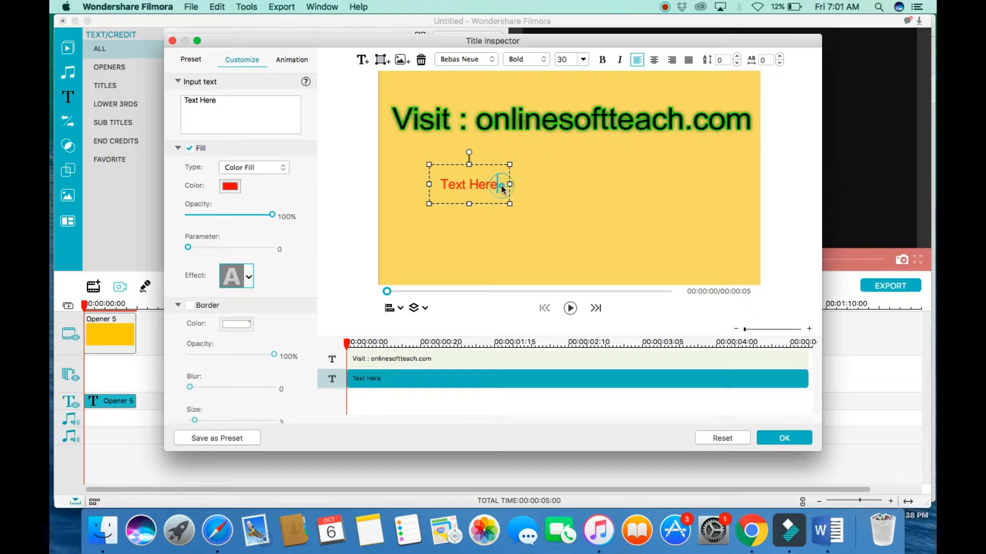
- Replace the new text box's placeholder with "Like , Subscribe , Comment & Share"
key("BackSpace")
key("BackSpace")
key("BackSpace")
key("BackSpace")
key("BackSpace")
key("BackSpace")
key("BackSpace")
key("BackSpace")
key("BackSpace")
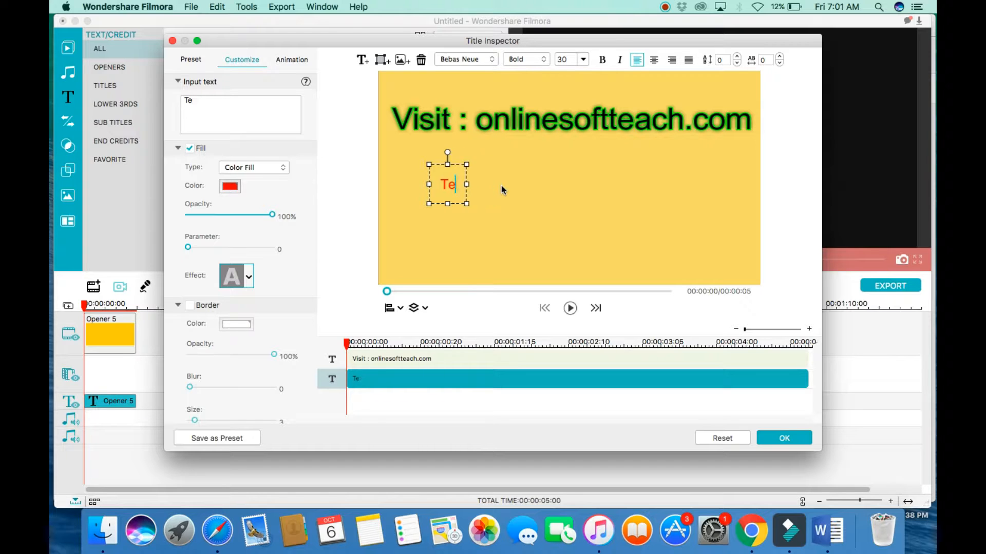
type("Like ")
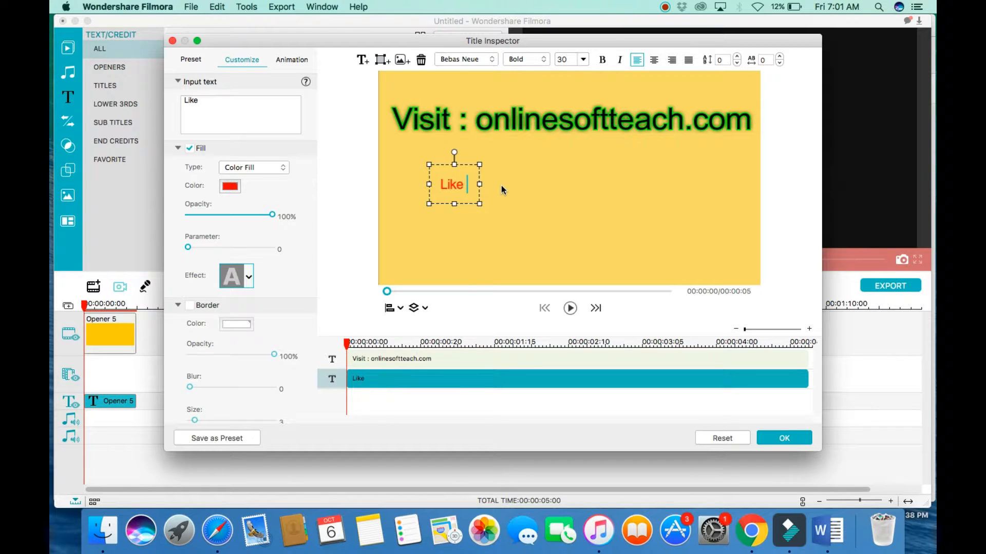
type(", Subscribes")
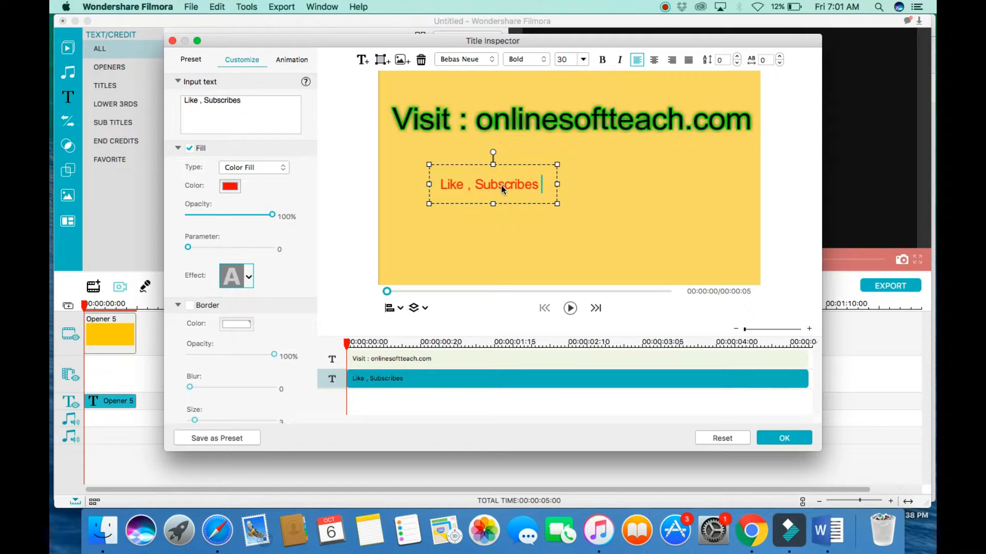
key("BackSpace")
key("BackSpace")
type(", Comme")
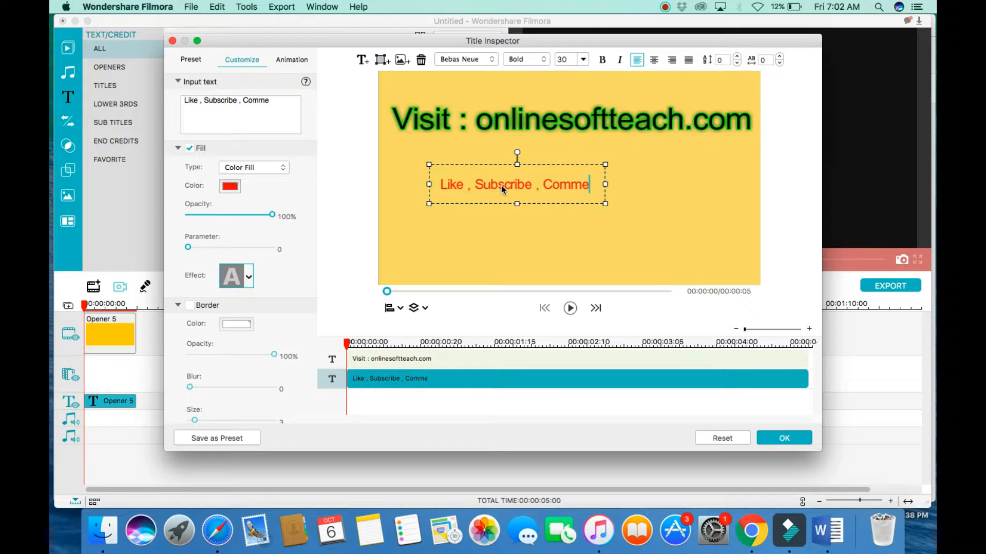
type("nt & Share")
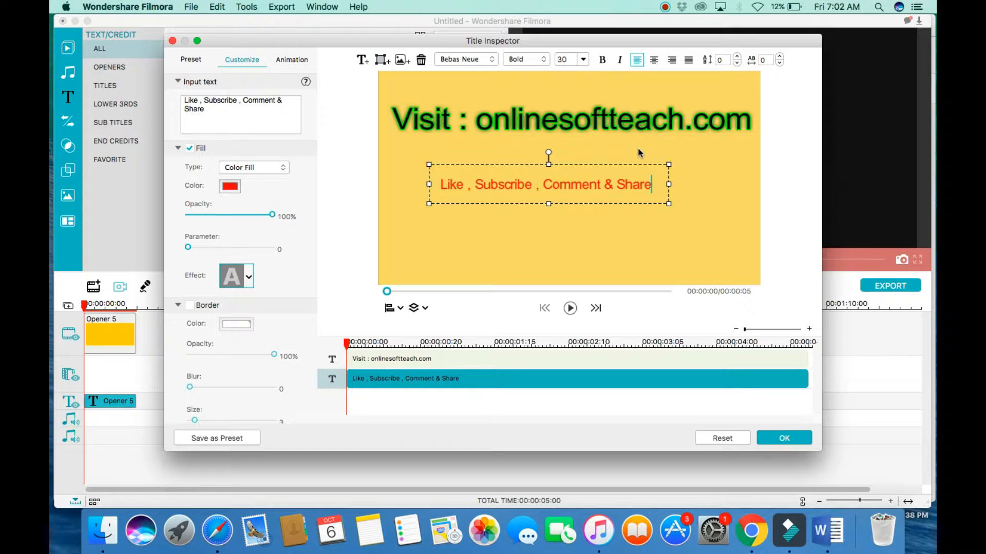
- Apply the Text style 11 preset to the "Like , Subscribe , Comment & Share" line and enlarge it to span the frame width
left_click_drag(668, 165, 748, 159)
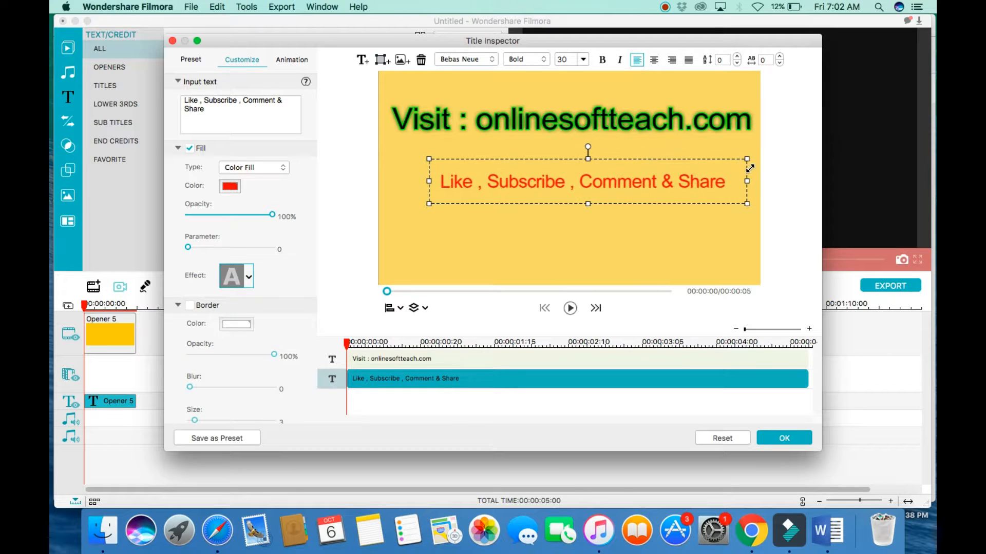
left_click_drag(426, 204, 391, 235)
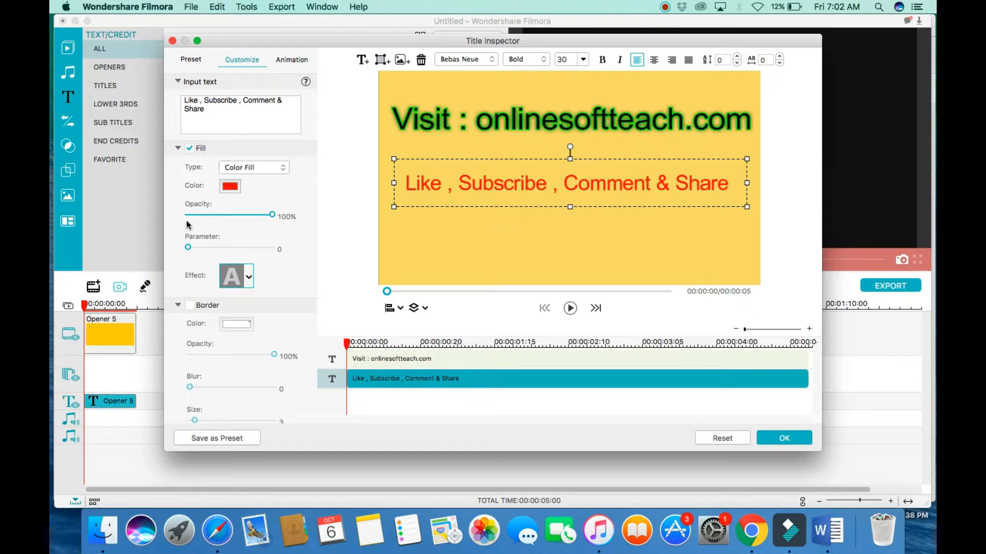
left_click(195, 61)
left_click(225, 159)
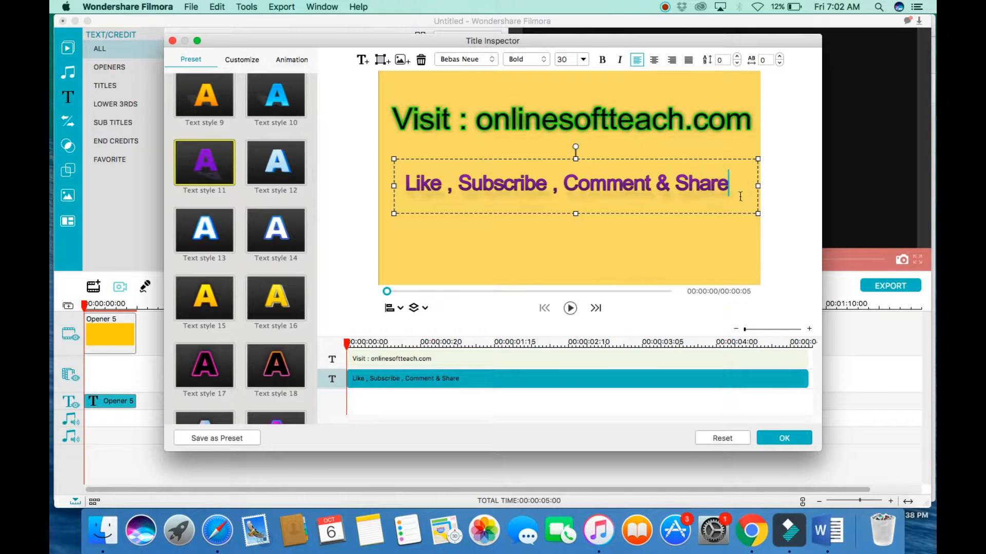
left_click_drag(758, 159, 788, 155)
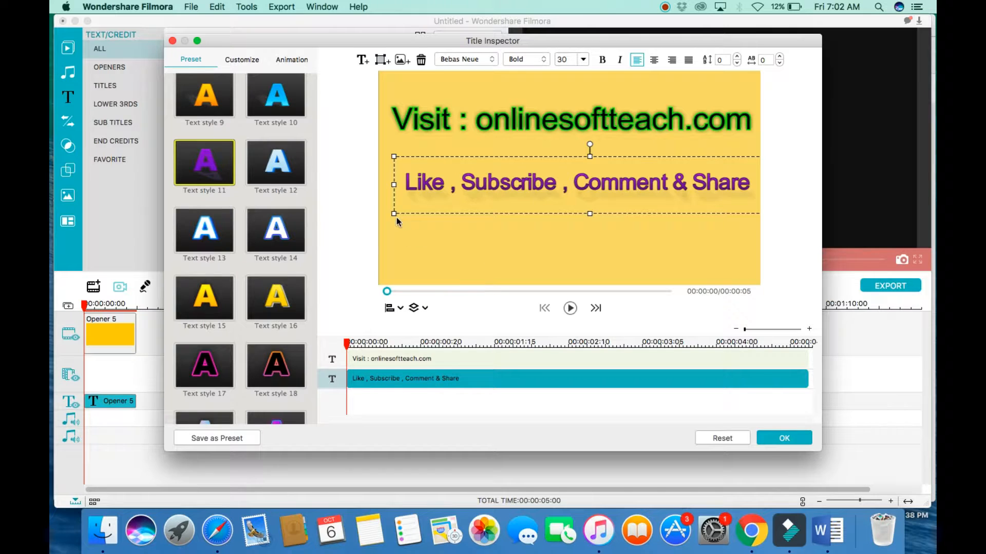
left_click_drag(395, 214, 382, 215)
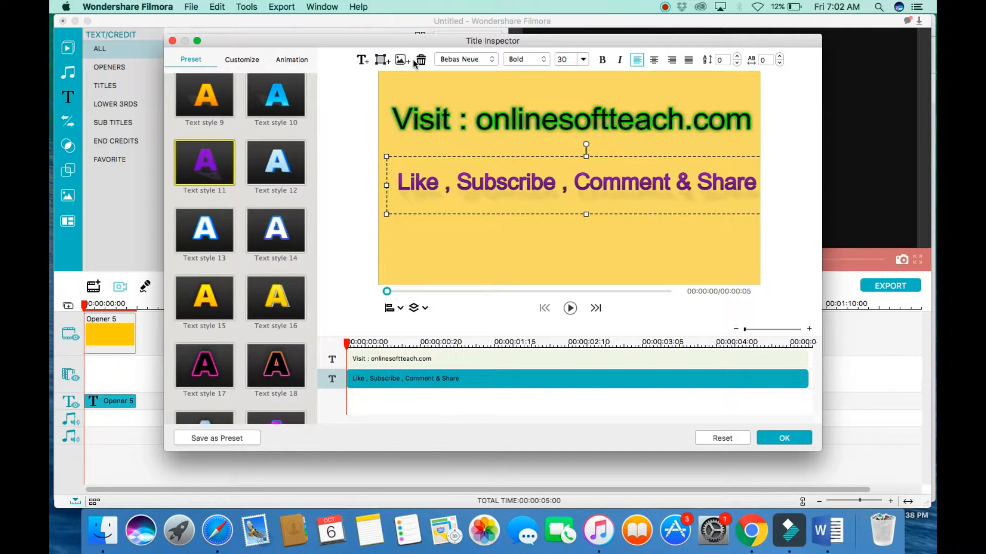
- Accept the title edits and play back part of the opener in the preview
left_click(452, 125)
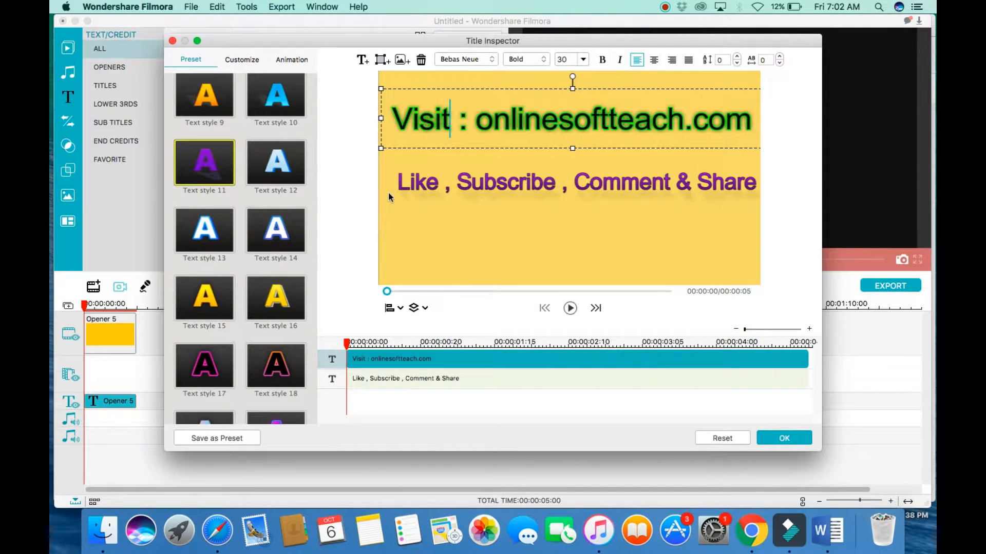
left_click(784, 437)
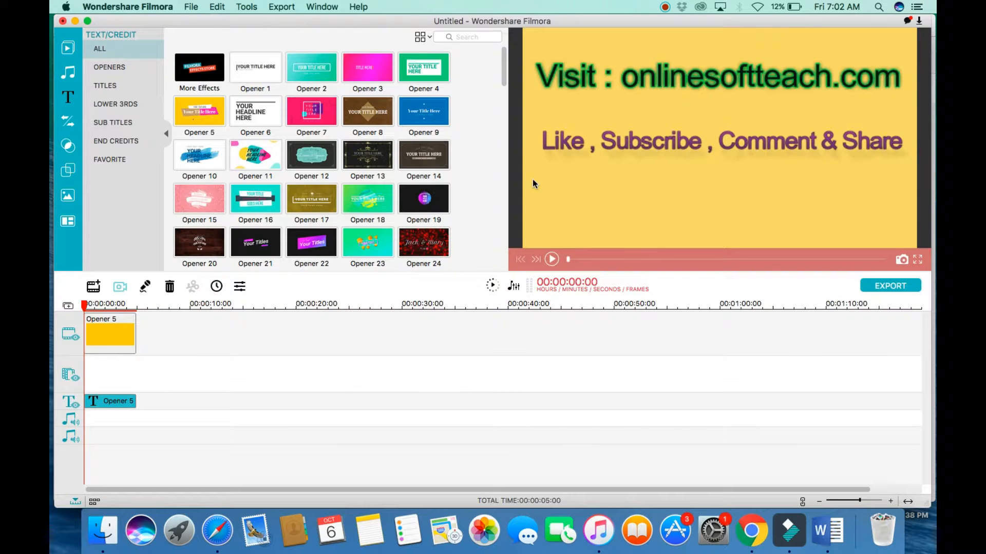
left_click(553, 259)
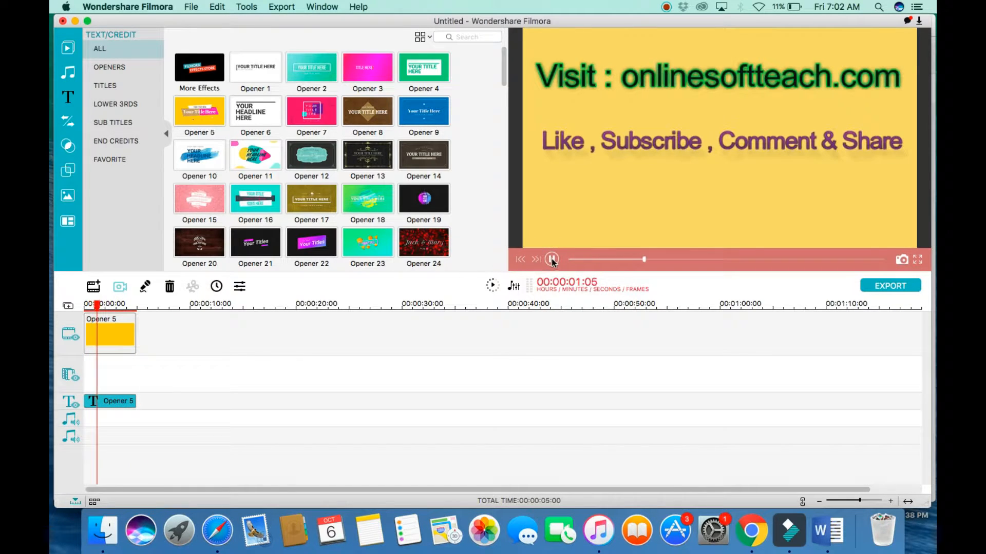
left_click(552, 259)
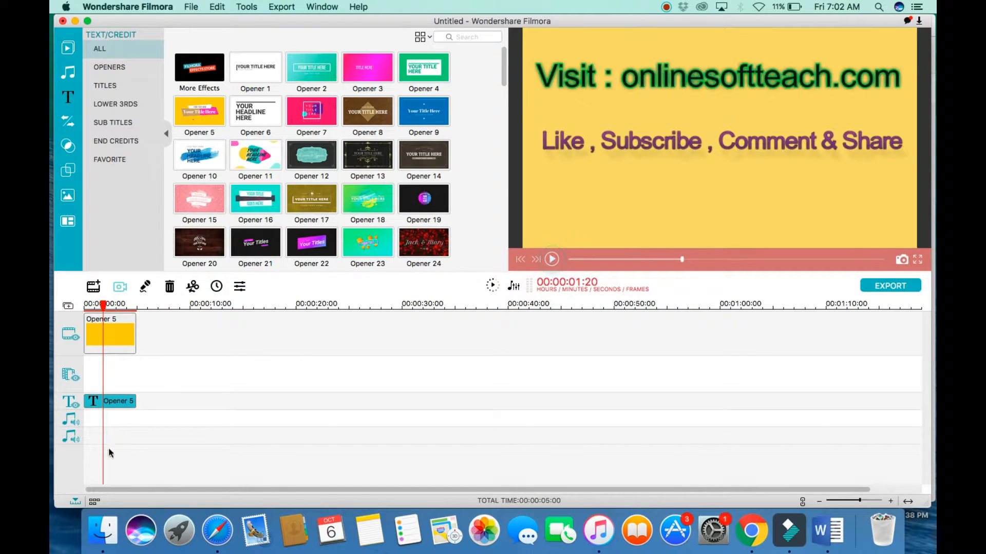
- Reopen the opener title, try animations such as Up Dir Insert, Right Roll, Left Roll and Fly to zoom in on the website text, and apply RichTick
double_click(116, 400)
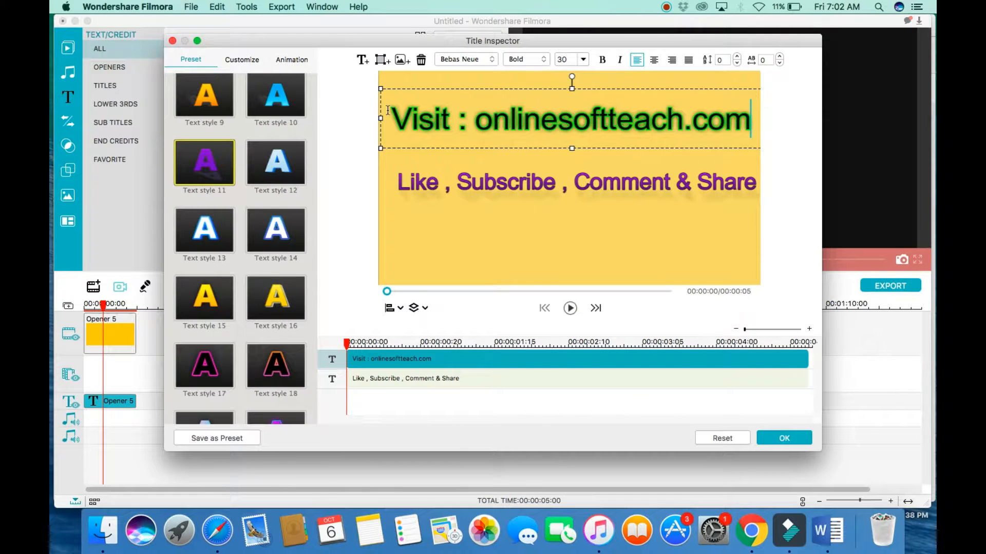
left_click(290, 59)
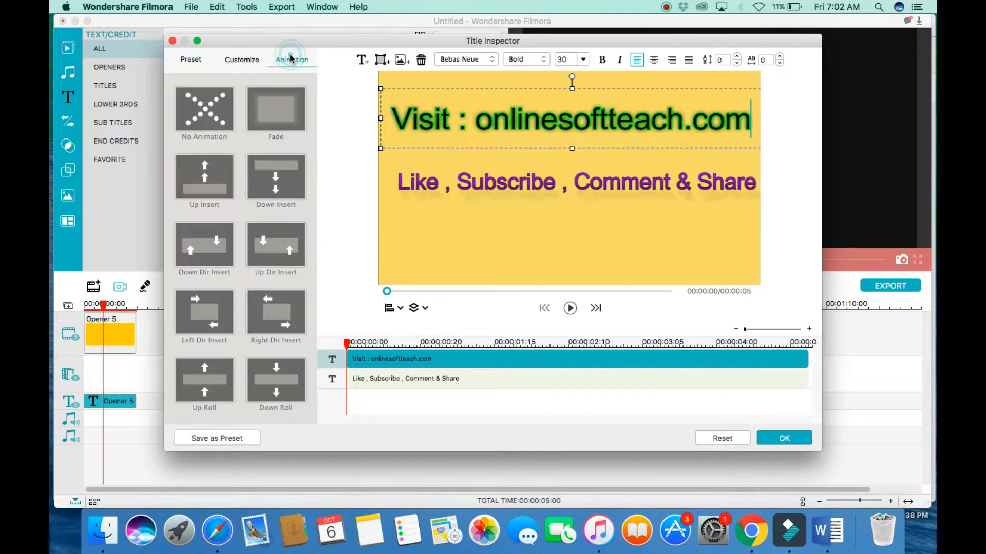
left_click(273, 260)
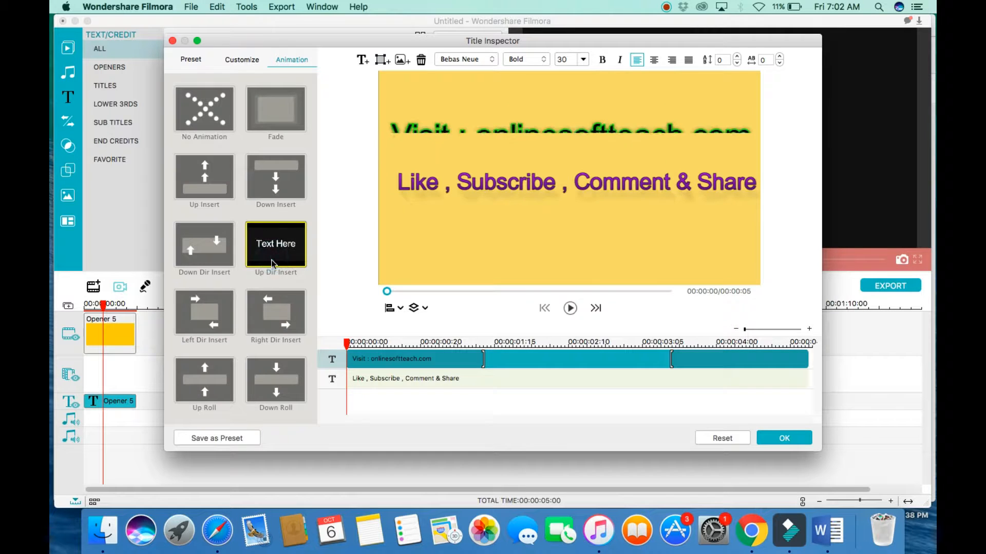
scroll(262, 297, "down", 5)
left_click(265, 212)
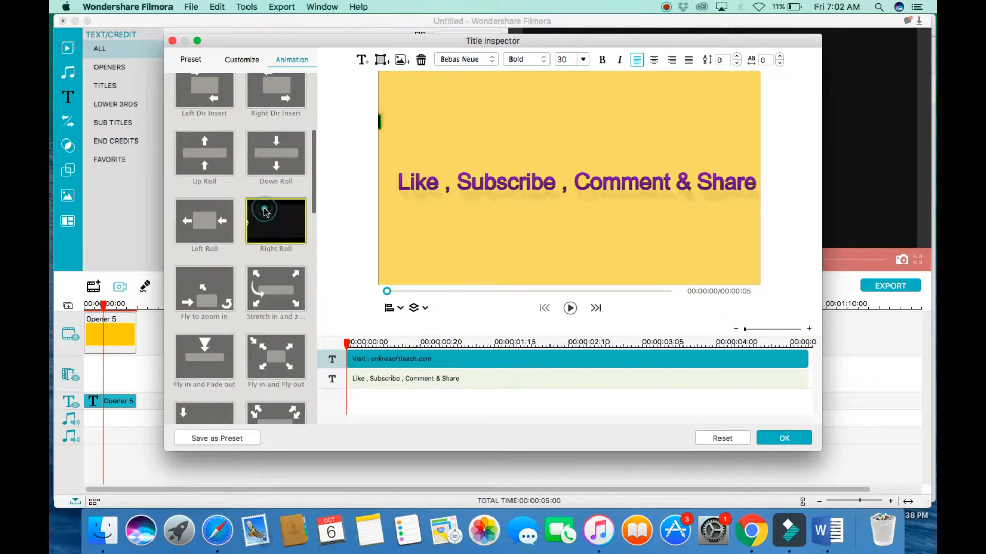
left_click(208, 223)
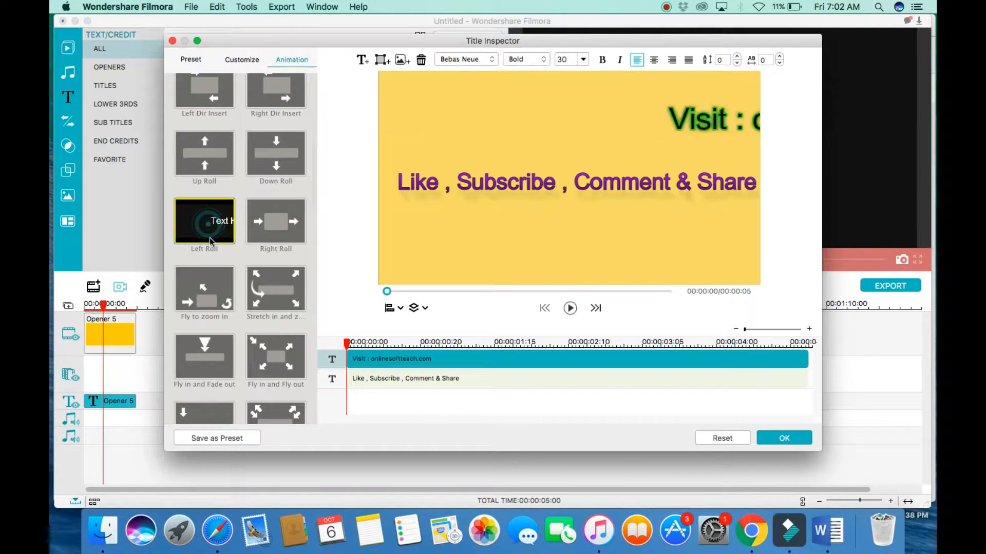
left_click(211, 303)
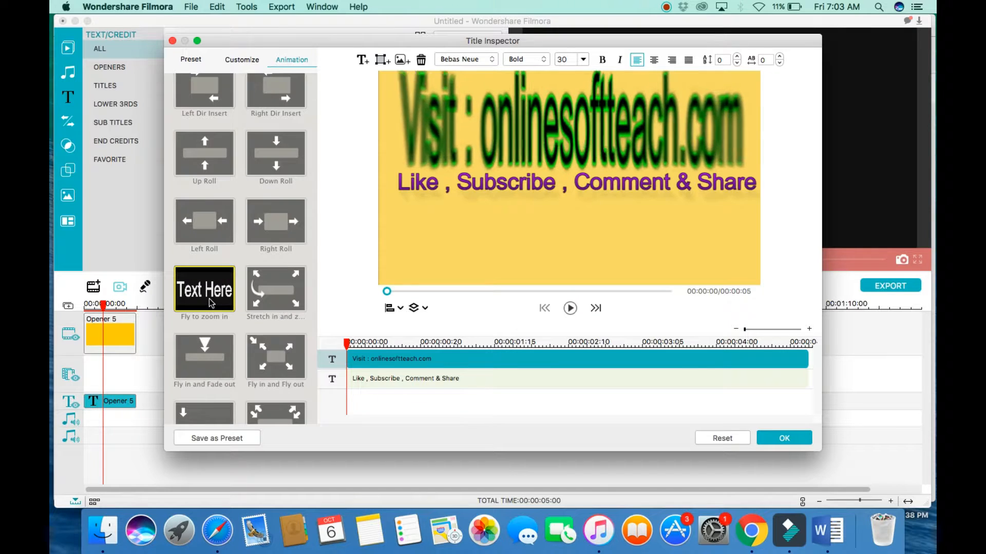
left_click(210, 365)
scroll(210, 366, "down", 15)
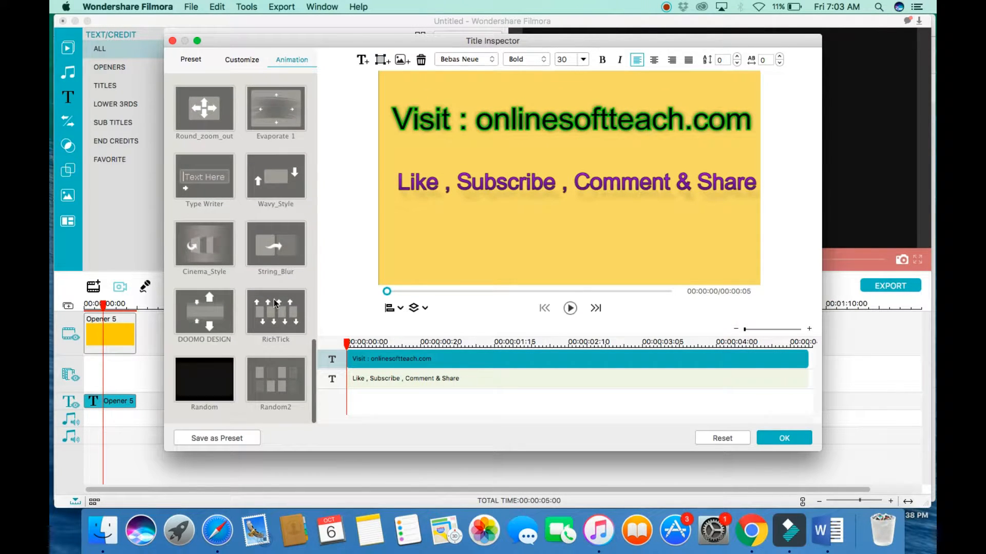
left_click(276, 312)
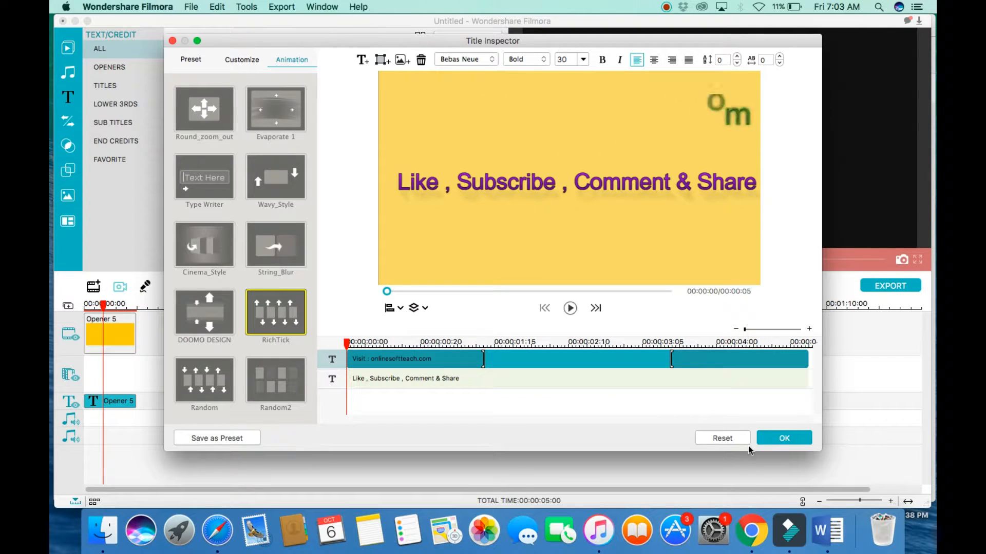
- Try the Random2 and Random animations on the "Like , Subscribe , Comment & Share" line, apply RichTick to it and accept the title
left_click(506, 183)
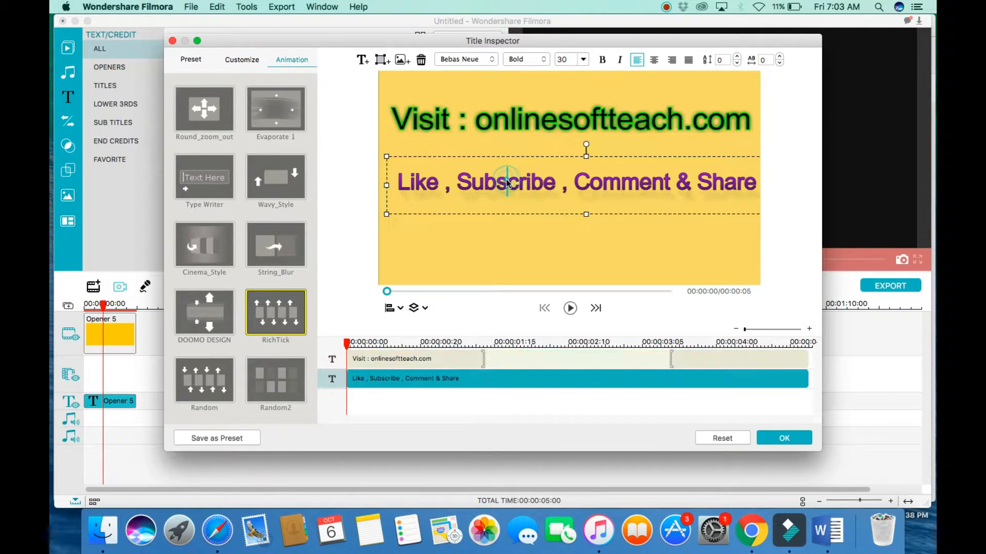
left_click(273, 391)
left_click(194, 393)
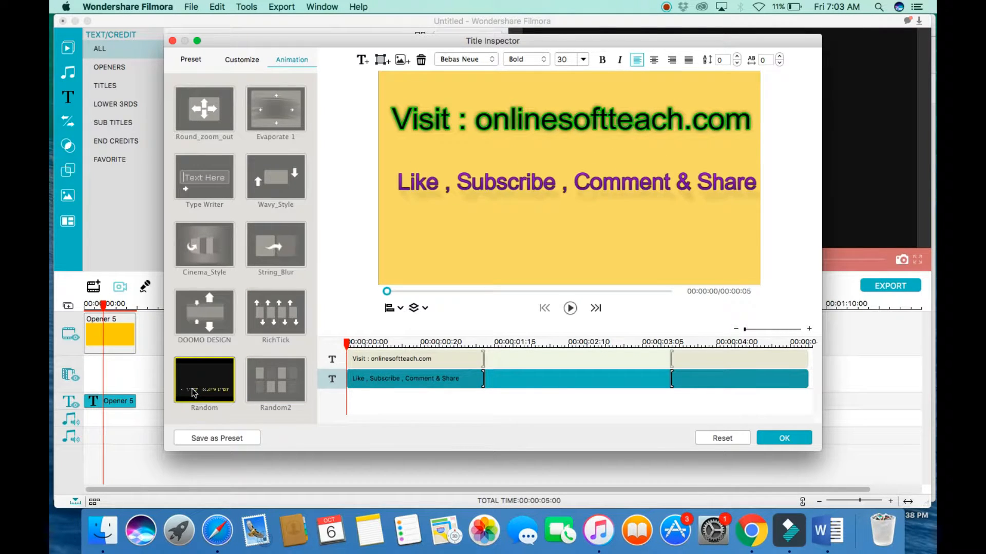
left_click(268, 313)
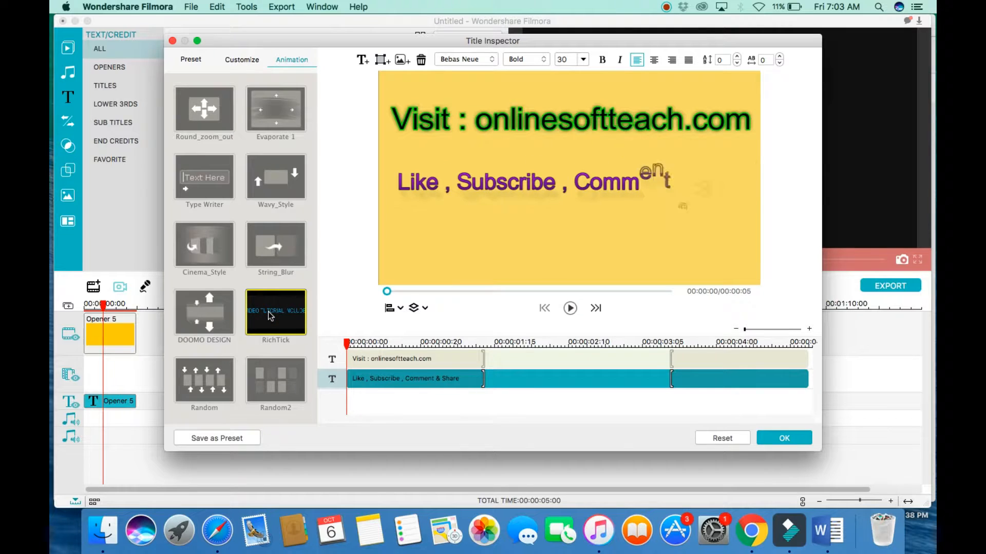
left_click(784, 441)
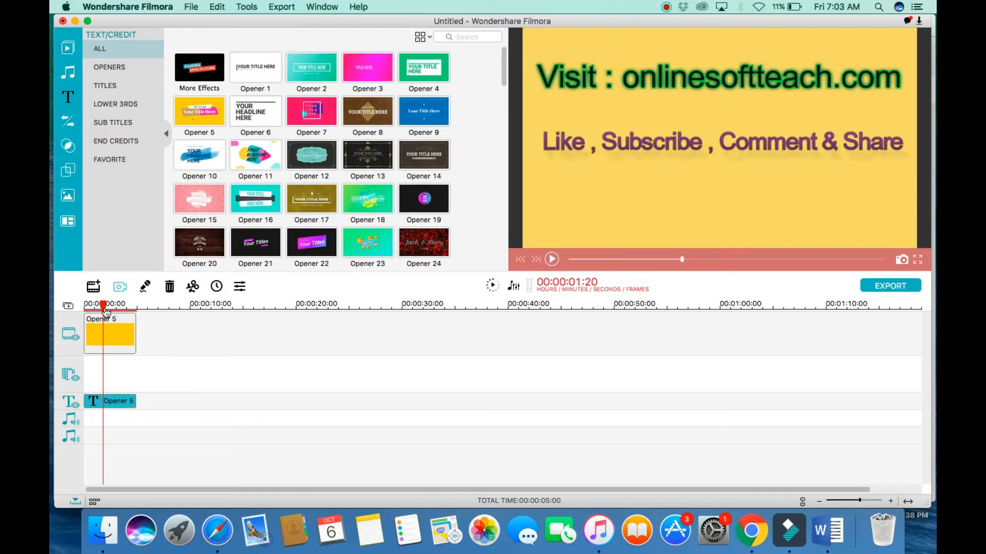
- Play back the animated opener title from the start of the timeline
left_click_drag(105, 312, 84, 311)
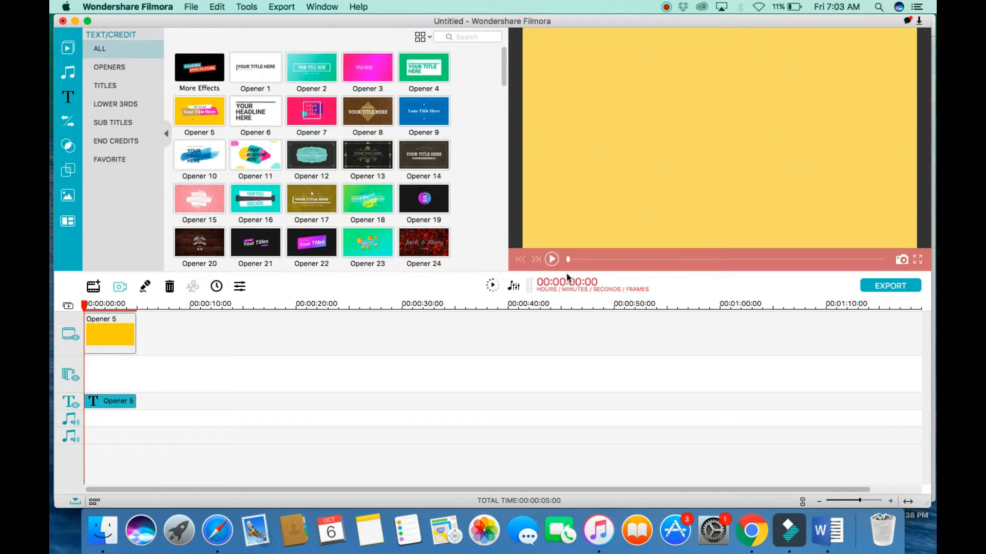
left_click(551, 260)
left_click(551, 259)
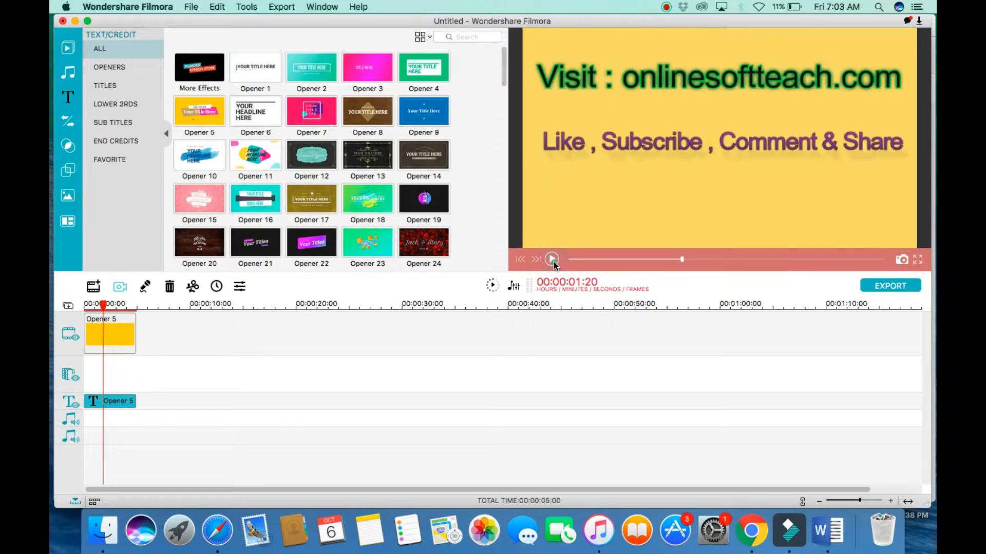
- Stop the opener playback and place the Debit Card clip from the media folder on the video track directly after Opener 5
key("space")
left_click(67, 48)
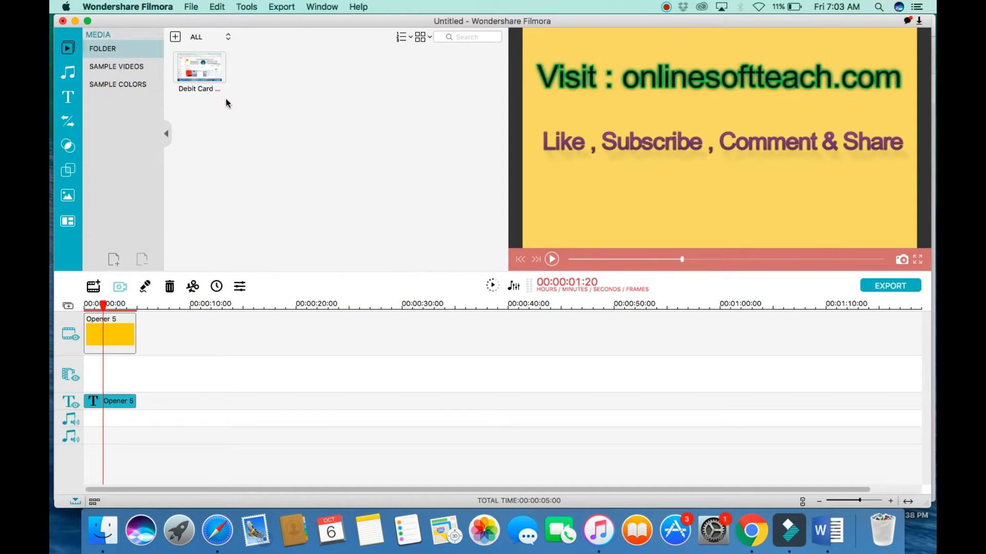
left_click_drag(182, 307, 170, 339)
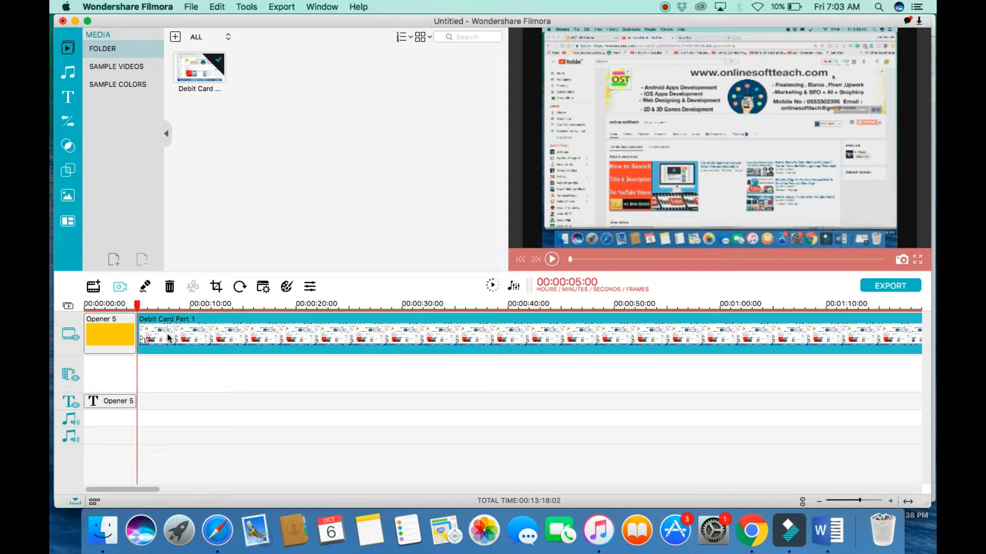
- Raise the Debit Card Part 1 clip's audio volume to 200 and accept the change
double_click(199, 335)
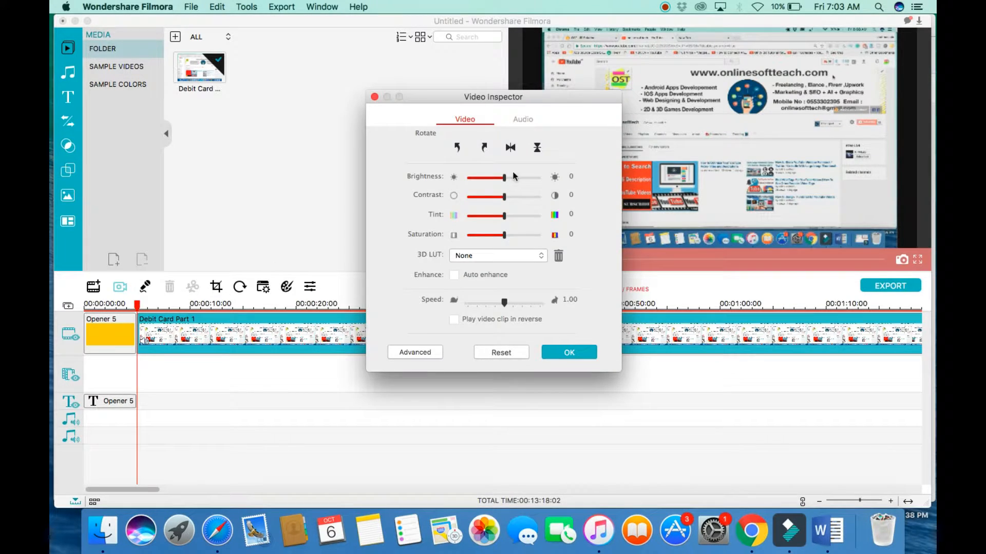
left_click(521, 119)
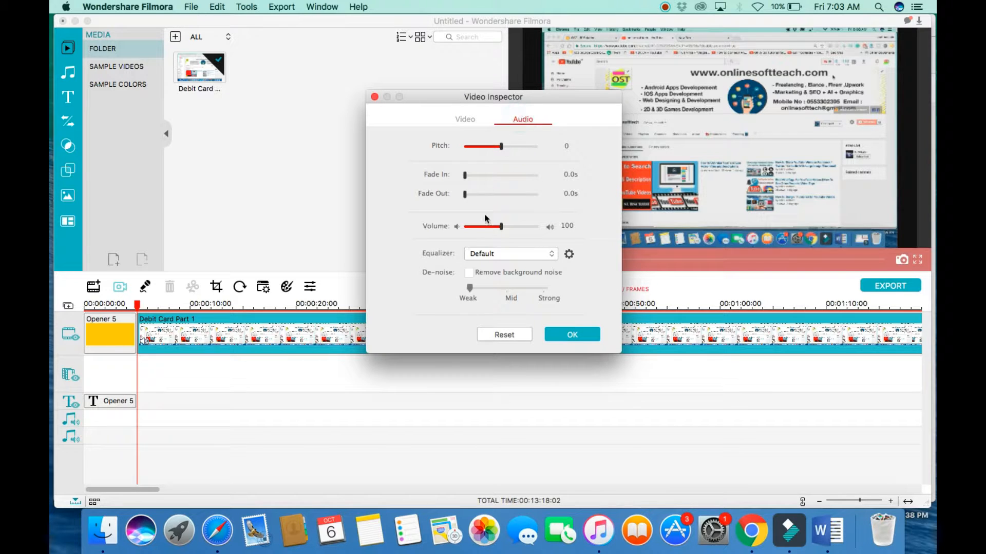
left_click_drag(501, 228, 581, 233)
left_click(575, 335)
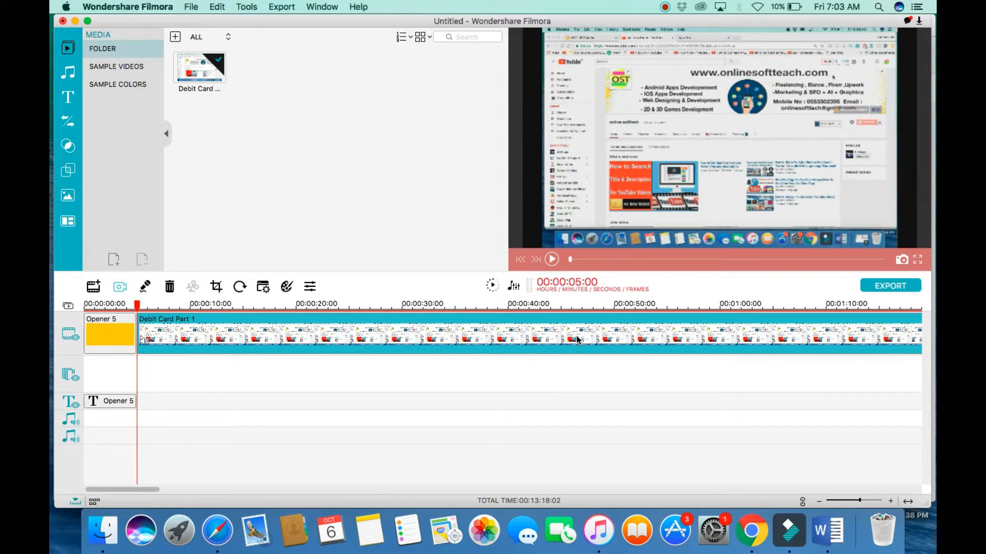
- Review the Debit Card Part 1 clip's video and audio settings, then close them without changes
double_click(230, 340)
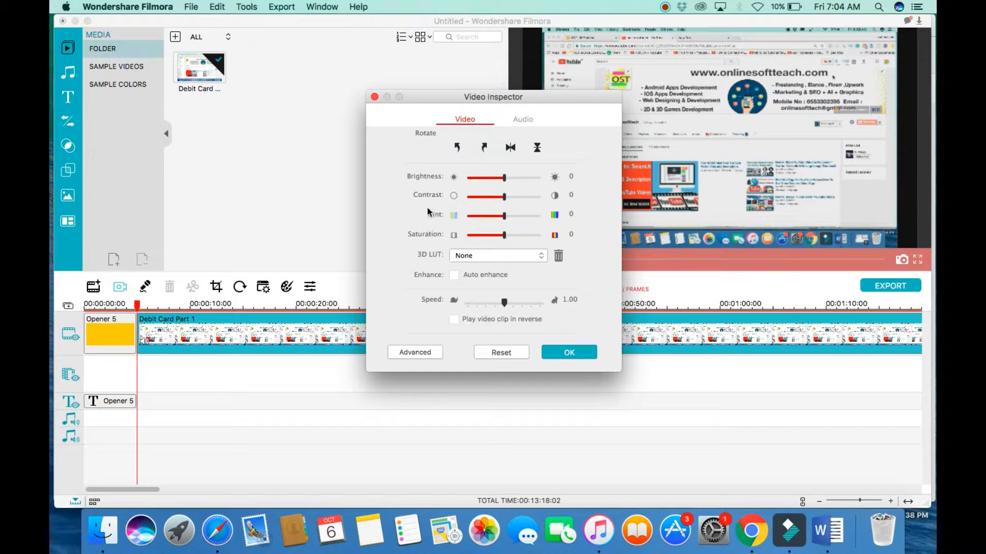
left_click(523, 120)
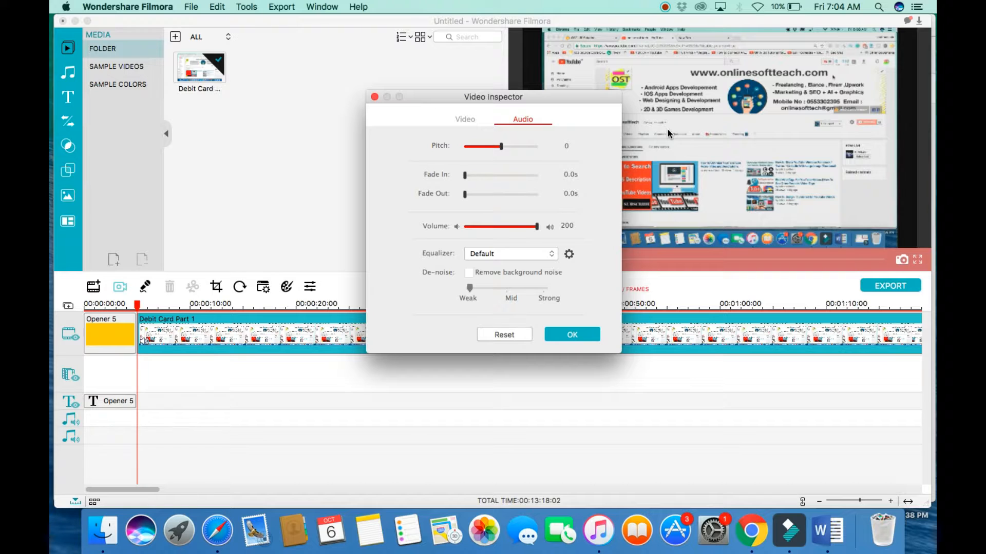
left_click(375, 97)
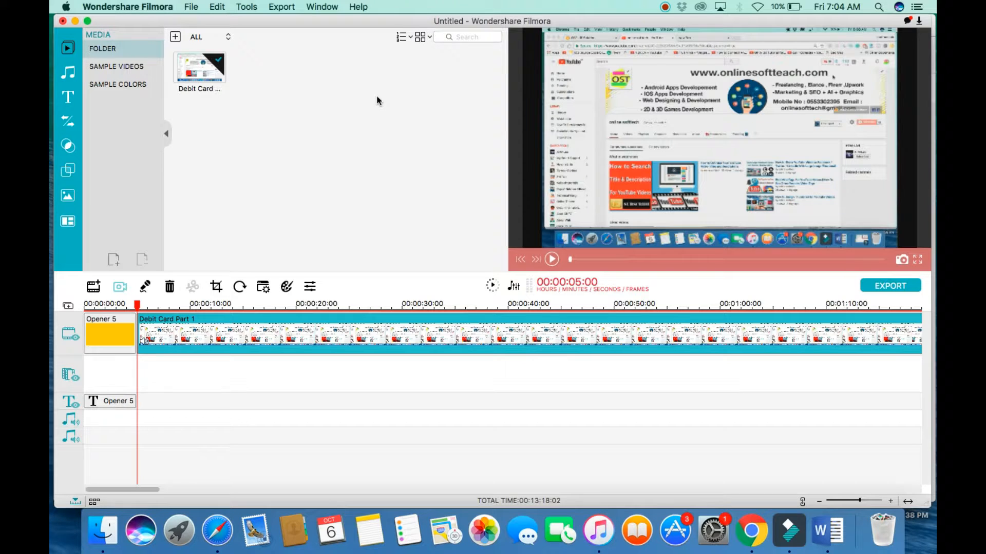
- Browse the text and credit templates and preview Title 39, Title 37 and Title 34
left_click(66, 96)
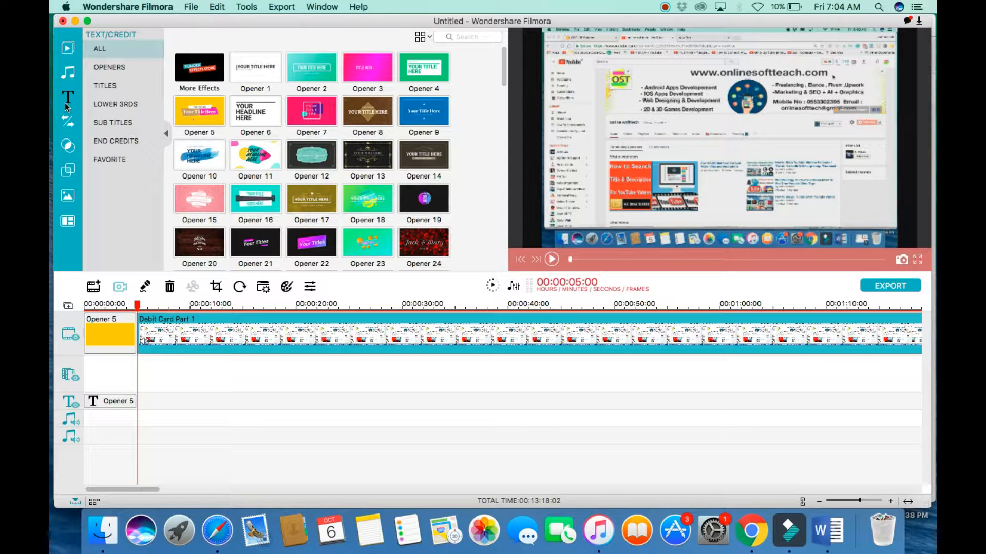
scroll(377, 206, "down", 15)
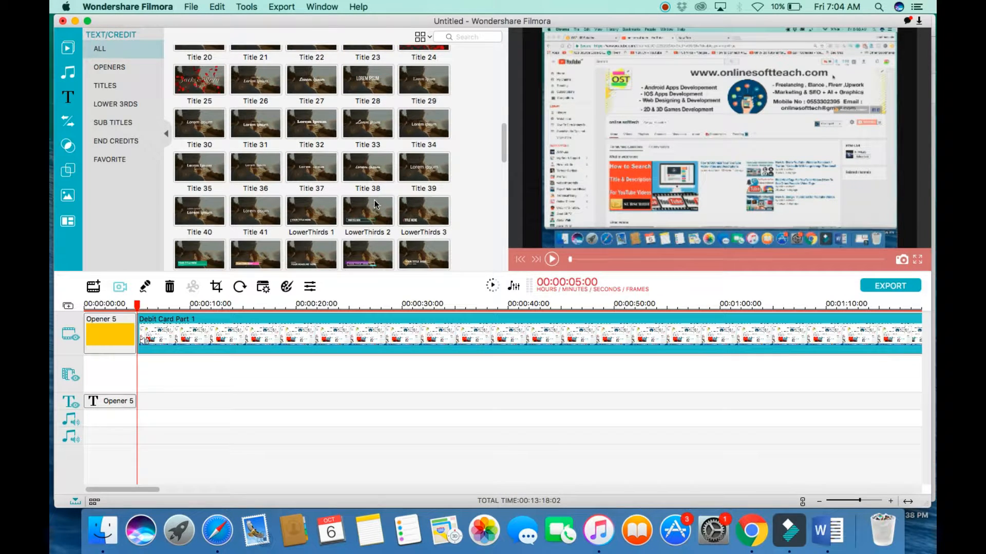
left_click(439, 173)
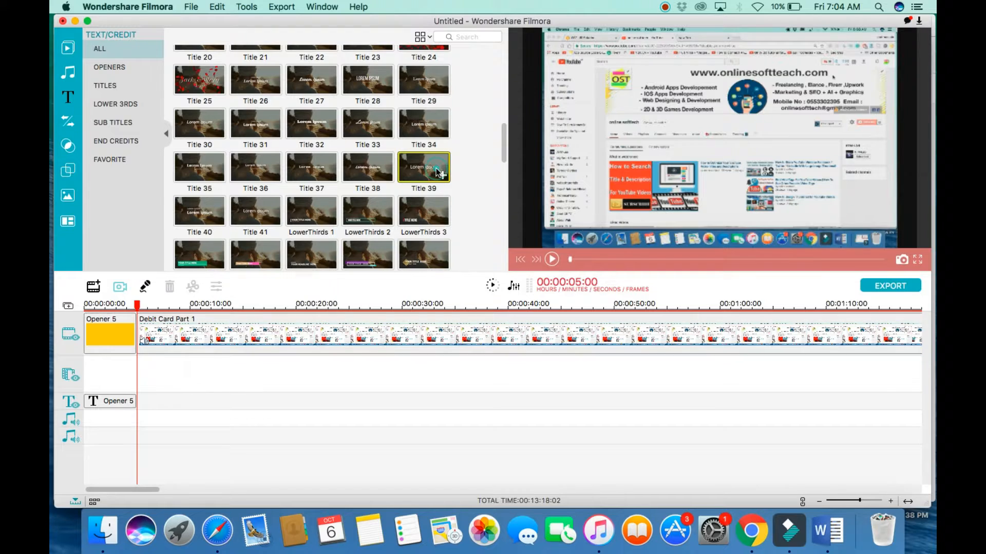
left_click(551, 259)
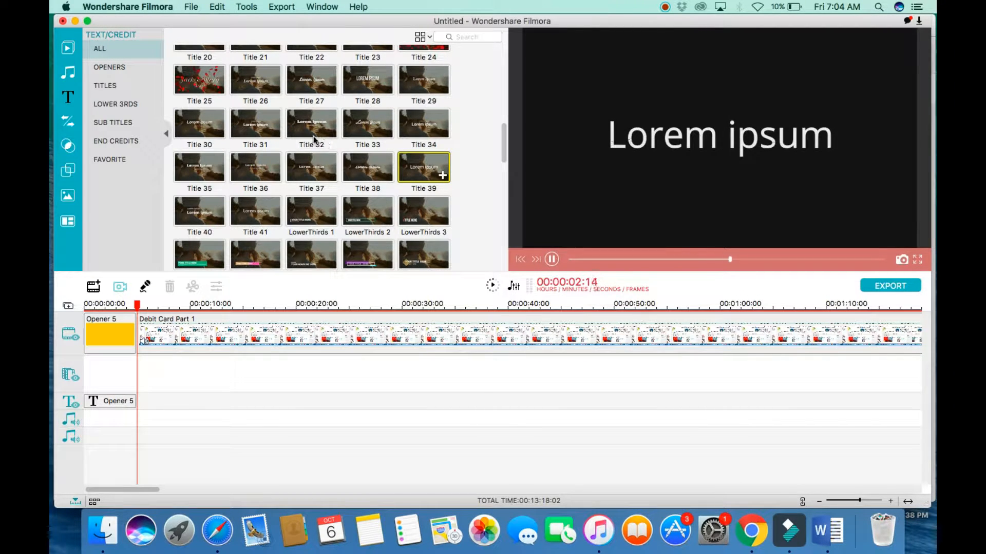
left_click(311, 170)
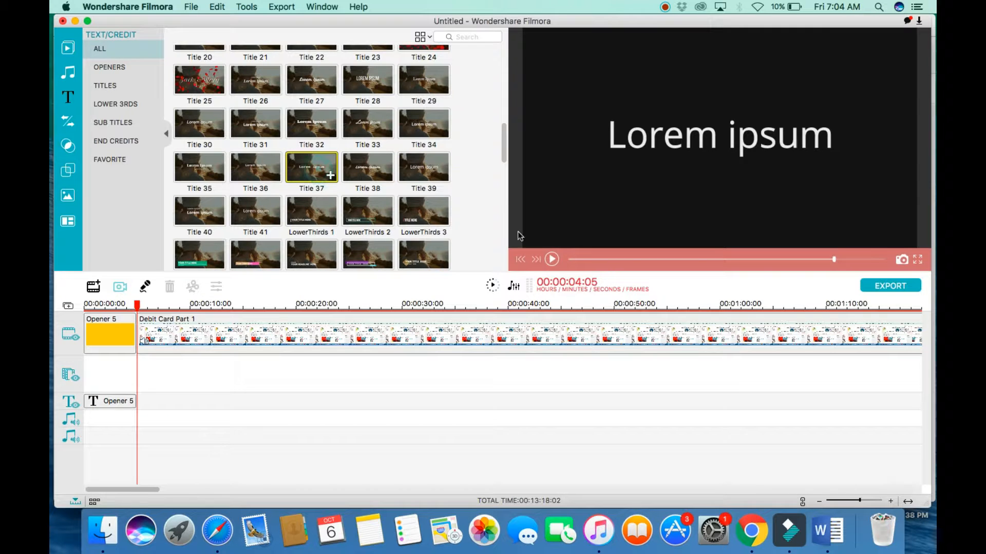
left_click(556, 260)
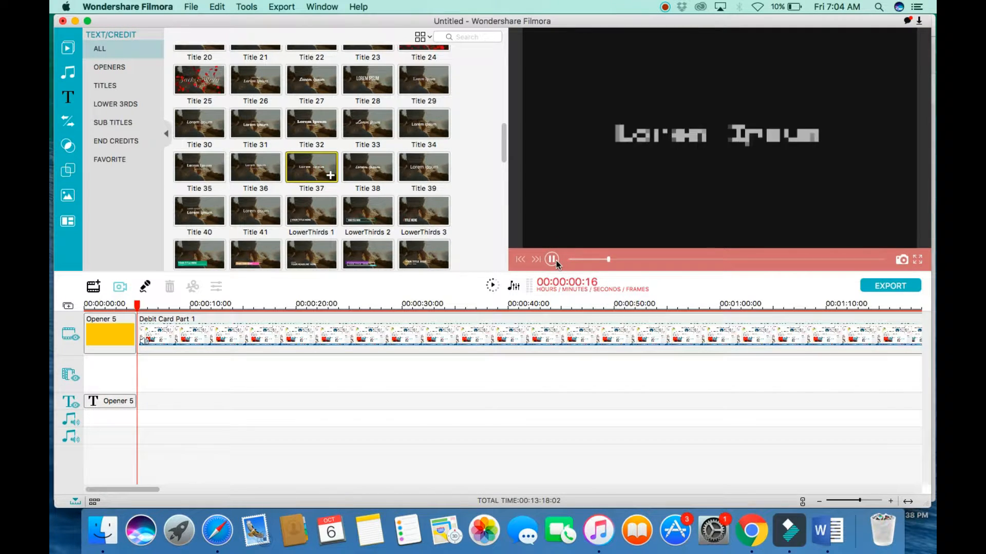
left_click(424, 135)
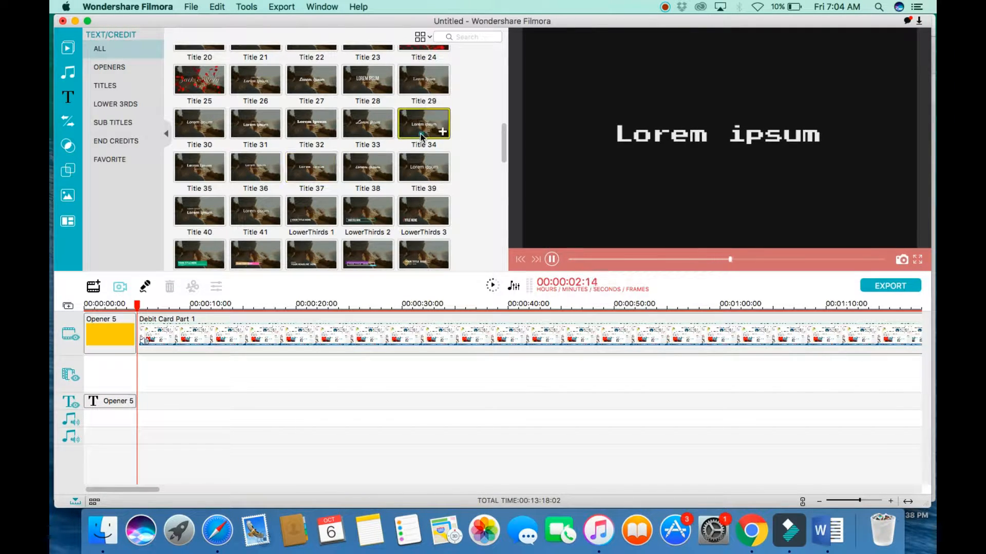
left_click(551, 263)
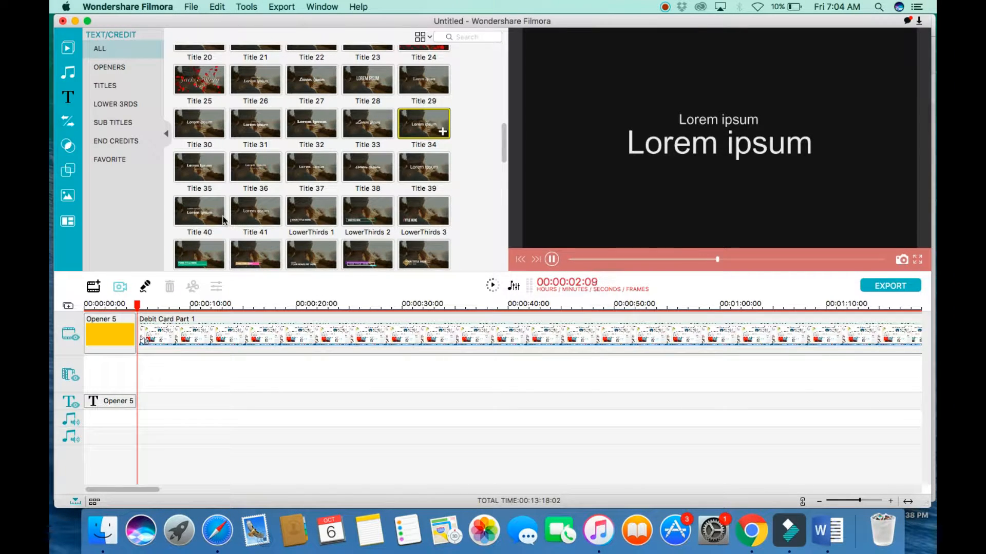
- Preview Title 41 and place it on the text track at 00:00:24:06, over the Debit Card clip
left_click(263, 214)
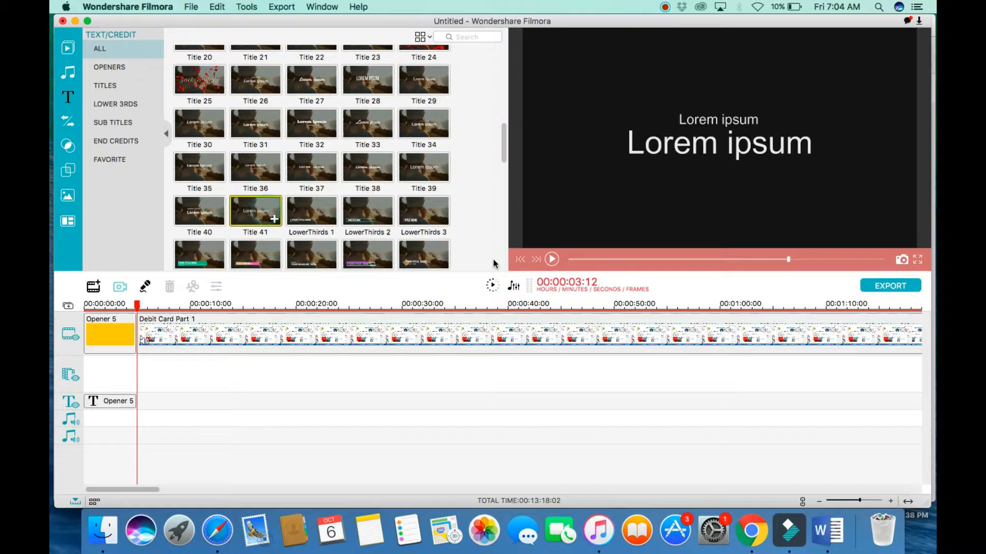
left_click(552, 259)
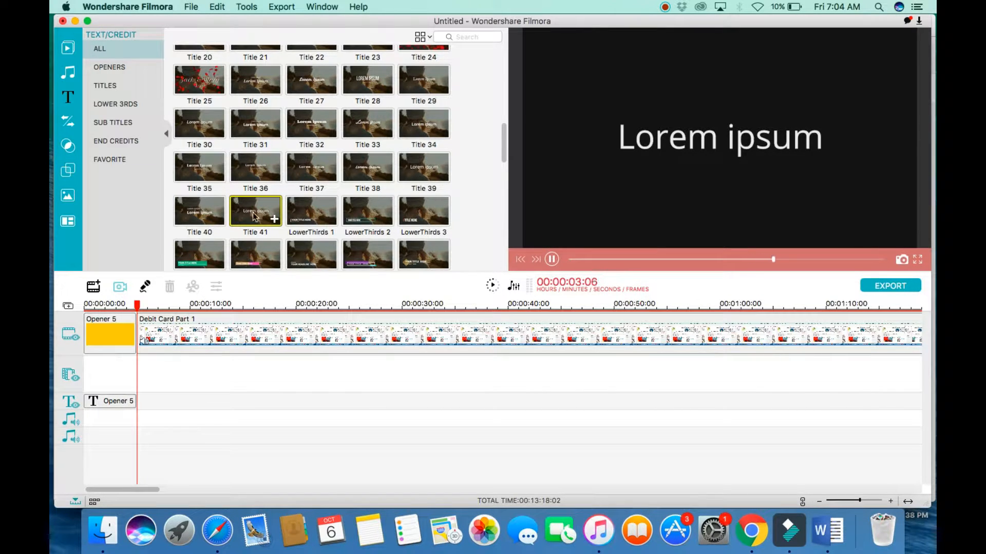
left_click_drag(246, 218, 341, 404)
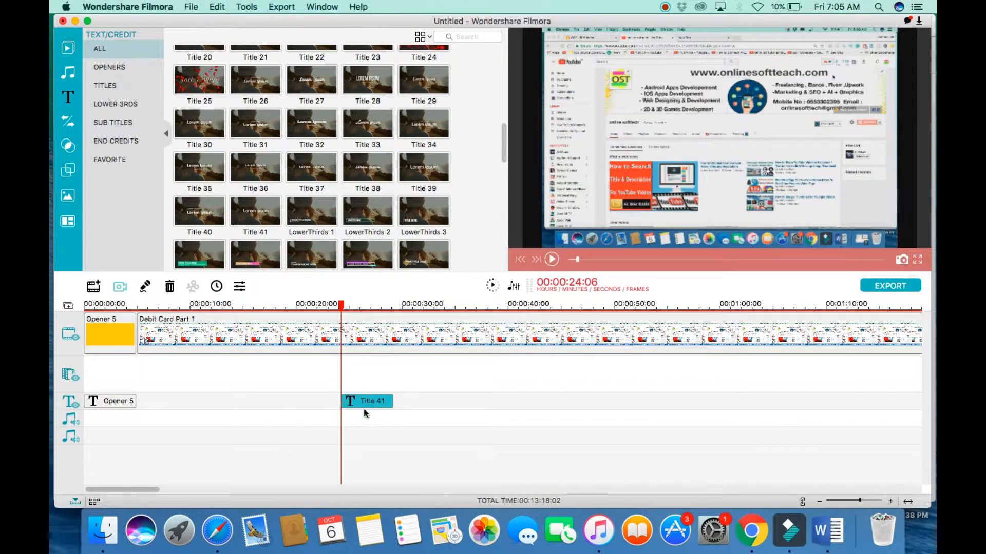
- Open Title 41 for editing and replace its placeholder text with "Visit : onlinesoftteach.com"
double_click(370, 402)
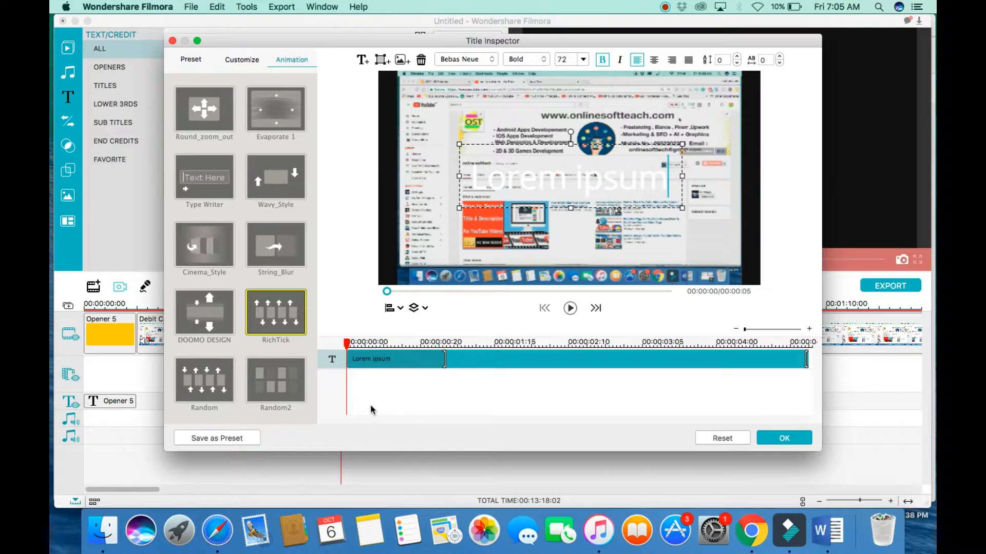
key("BackSpace")
key("BackSpace")
key("BackSpace")
key("BackSpace")
key("BackSpace")
key("BackSpace")
key("BackSpace")
key("BackSpace")
key("BackSpace")
key("BackSpace")
key("BackSpace")
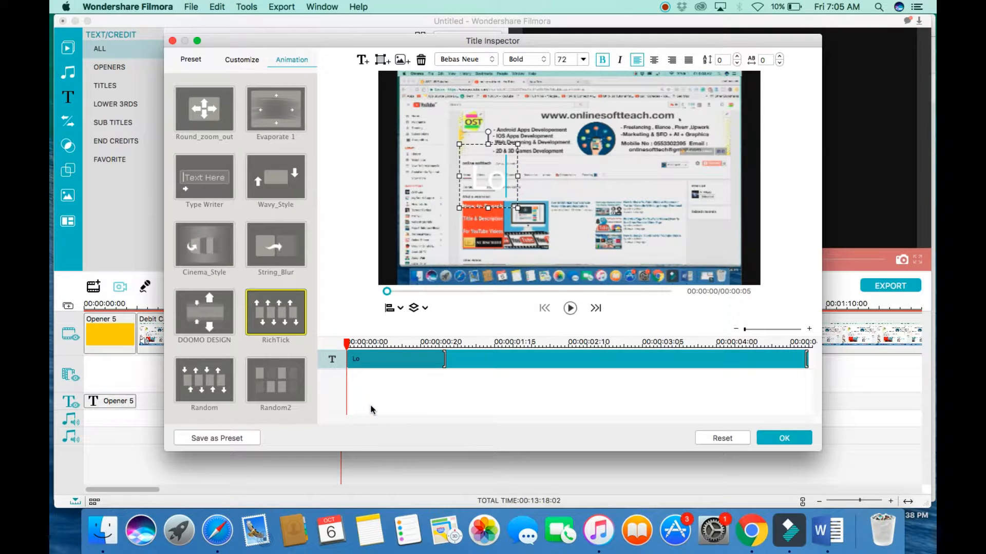
type("Visi")
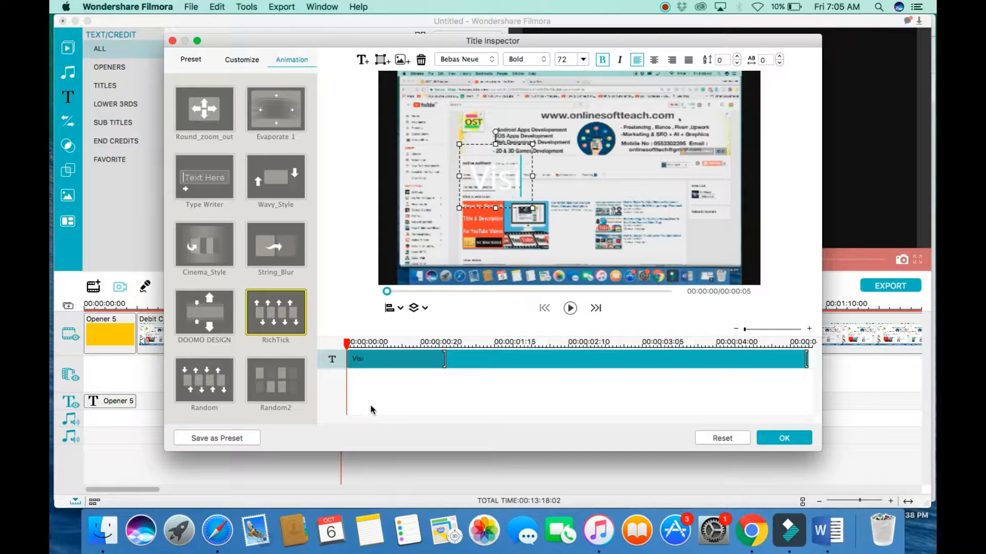
type("t :")
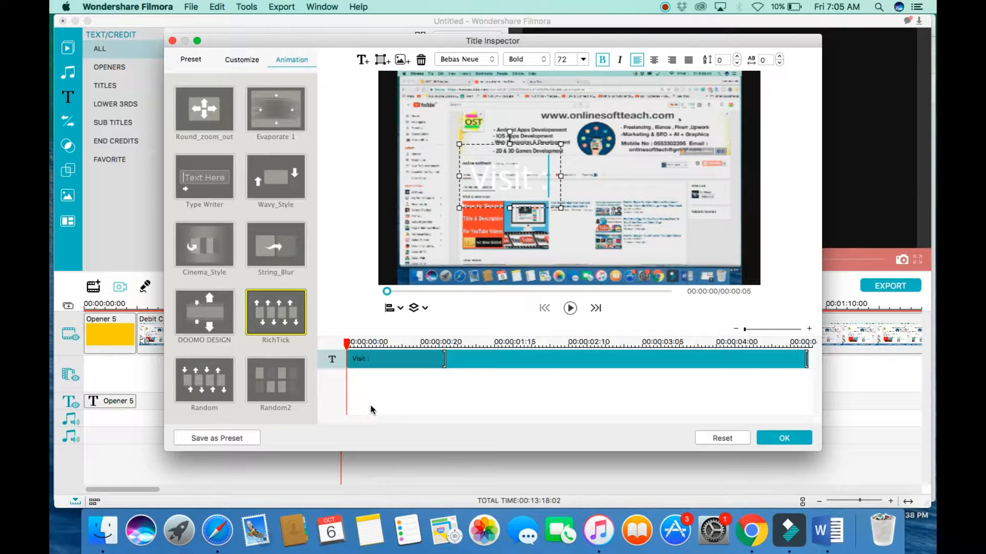
type(" onli")
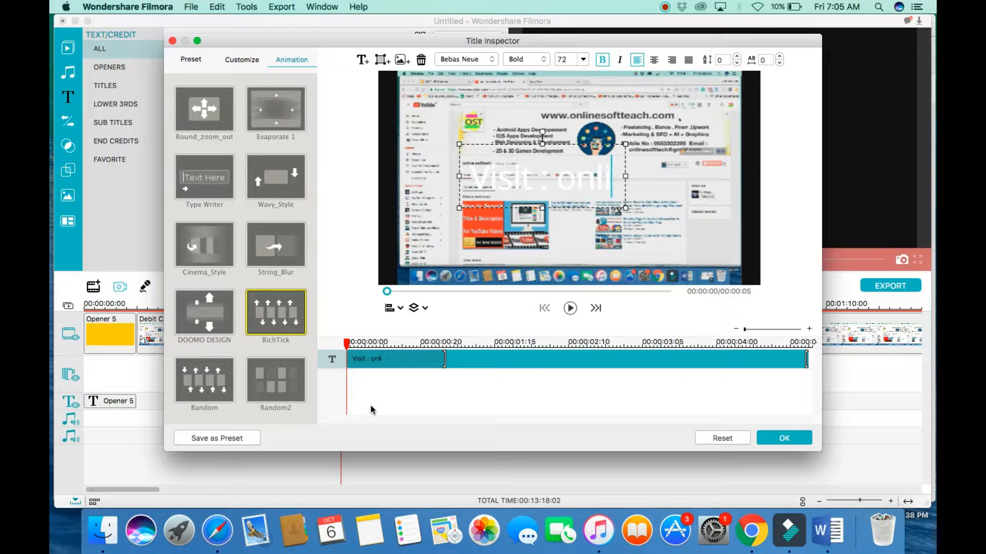
type("nesoftteac")
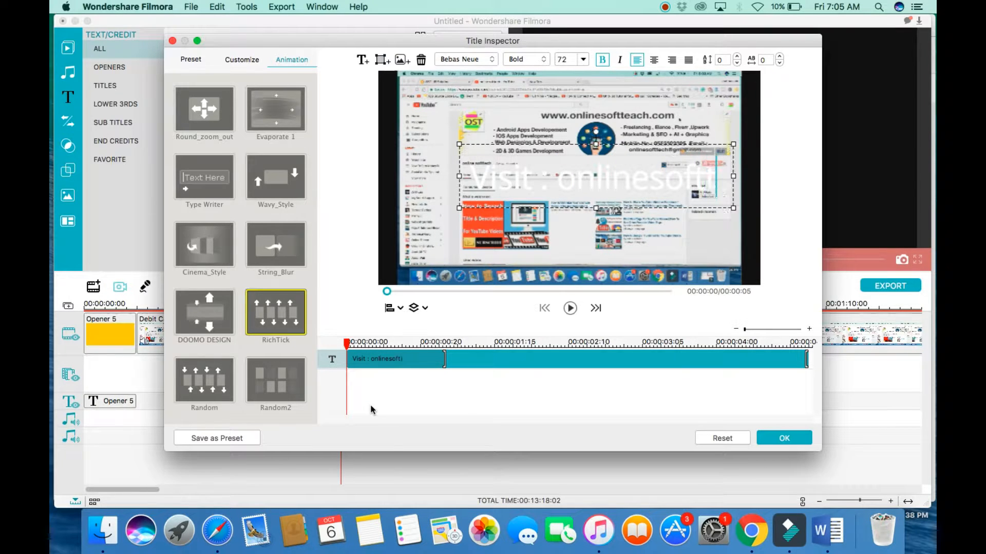
type("h.com")
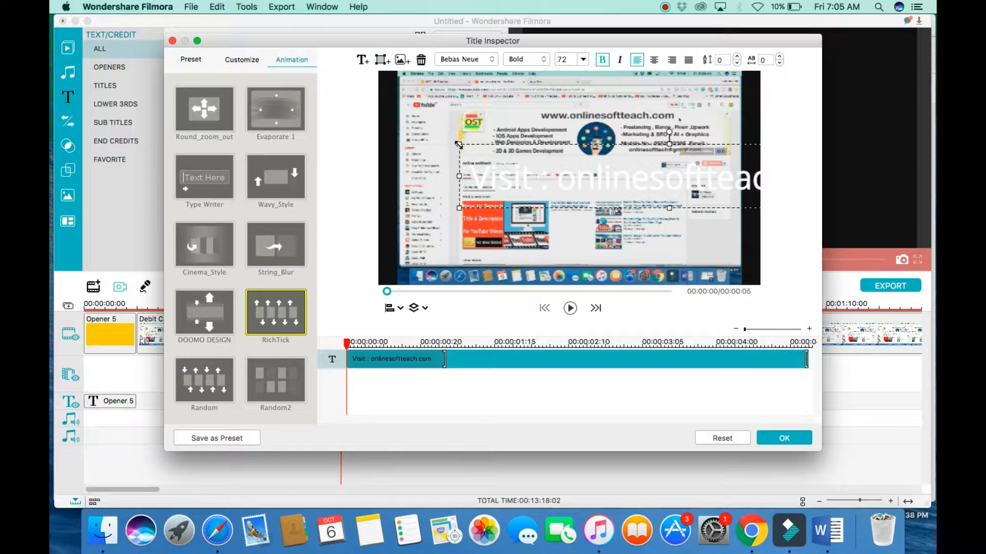
- Shrink the website text box to fit the frame's width and move it to the top of the picture
left_click_drag(458, 145, 501, 151)
left_click_drag(604, 149, 491, 83)
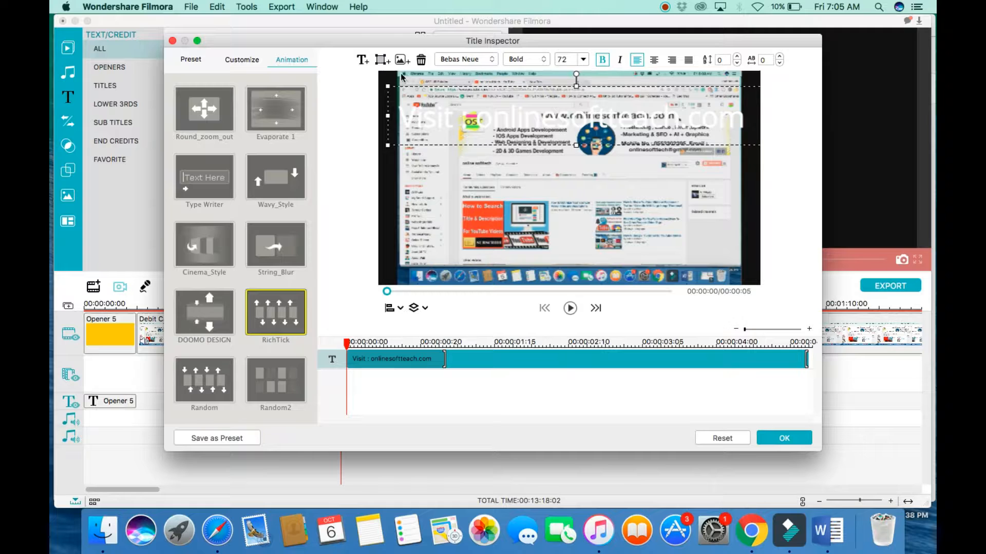
left_click_drag(385, 85, 403, 88)
left_click_drag(565, 85, 556, 85)
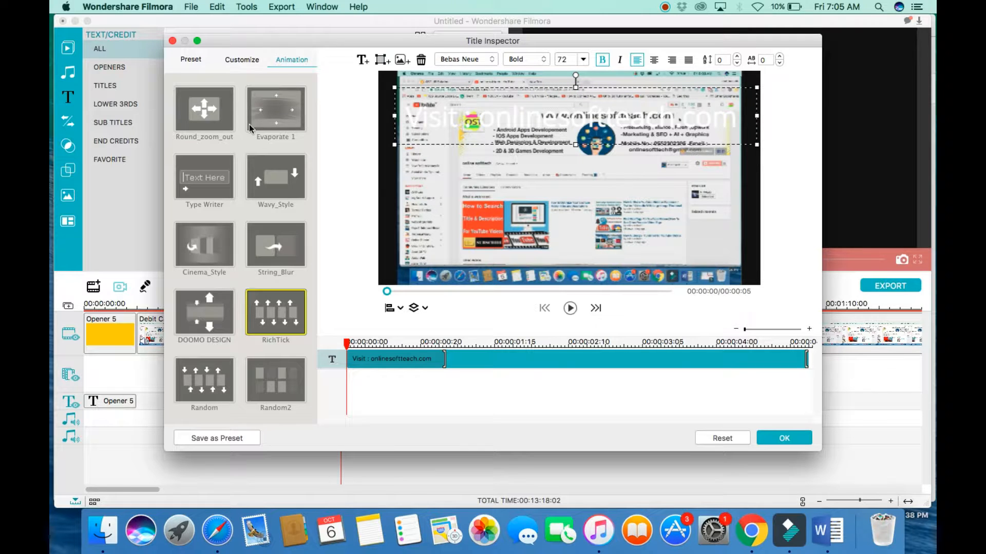
- Try Text style 11 on the website text, apply Text style 18 and move the text to the bottom of the picture
left_click(195, 61)
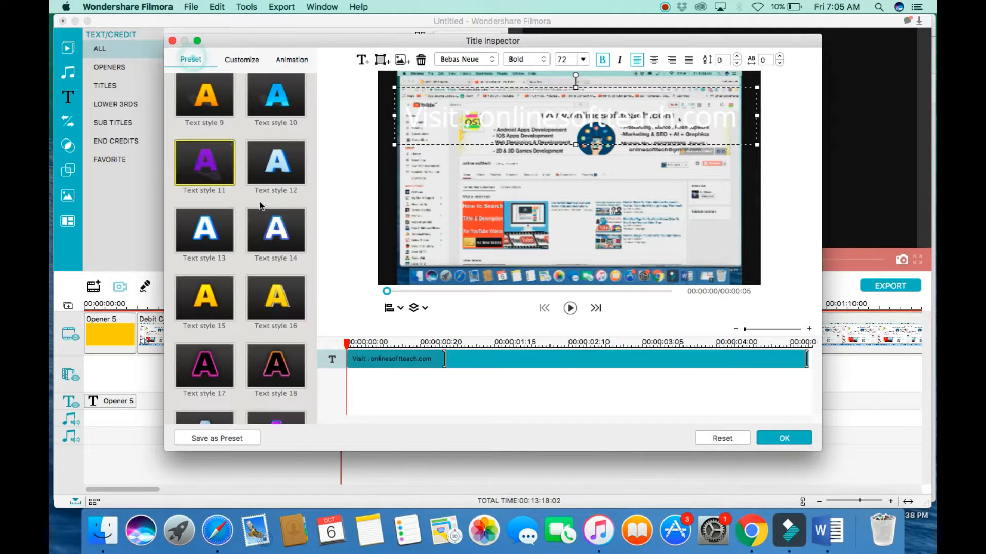
left_click(207, 176)
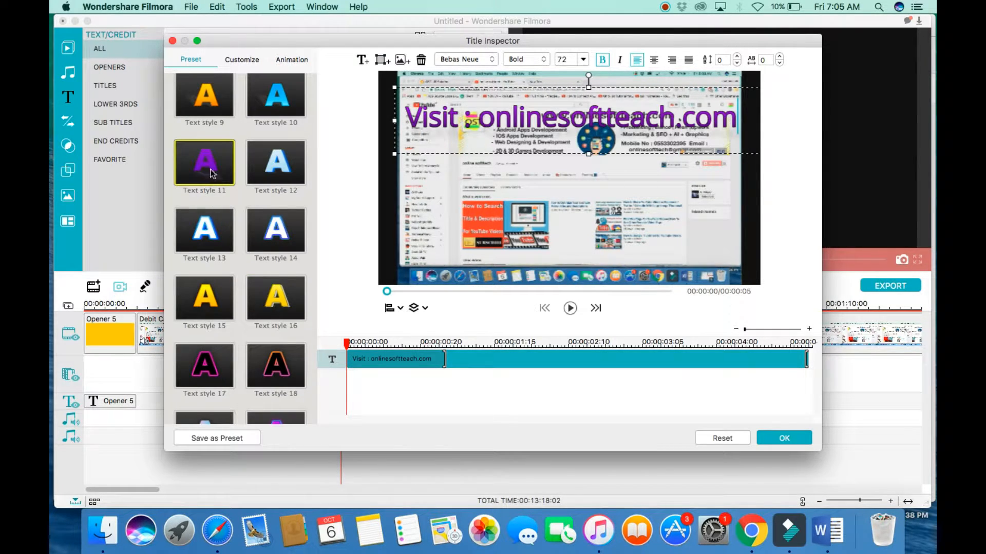
left_click(282, 370)
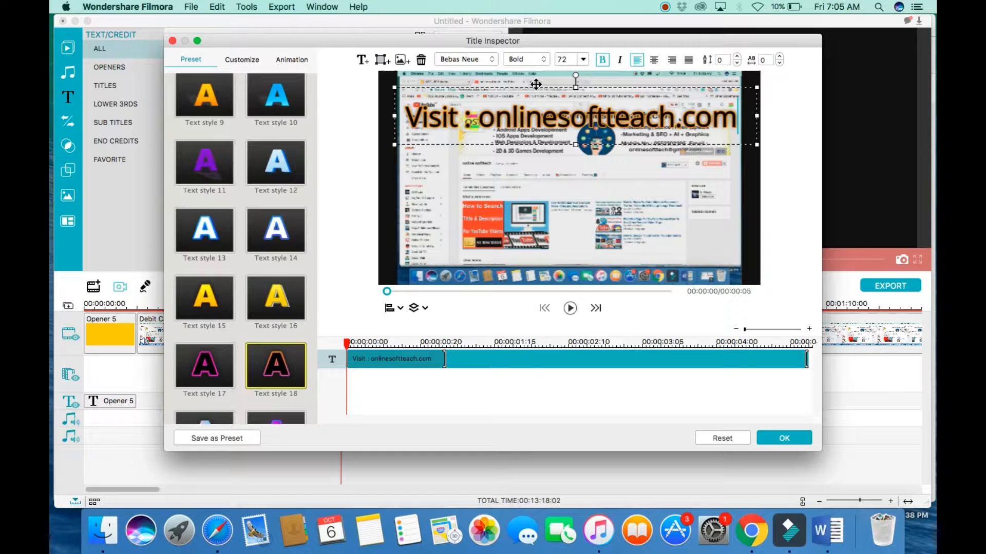
left_click_drag(539, 105, 536, 219)
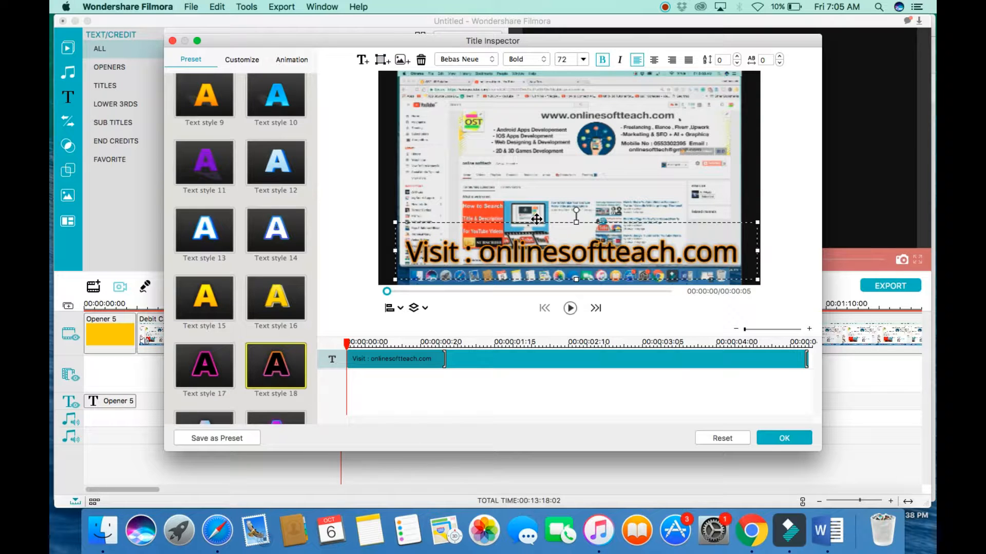
- Change the website text's border colour to Purple, trying Red first
left_click(243, 60)
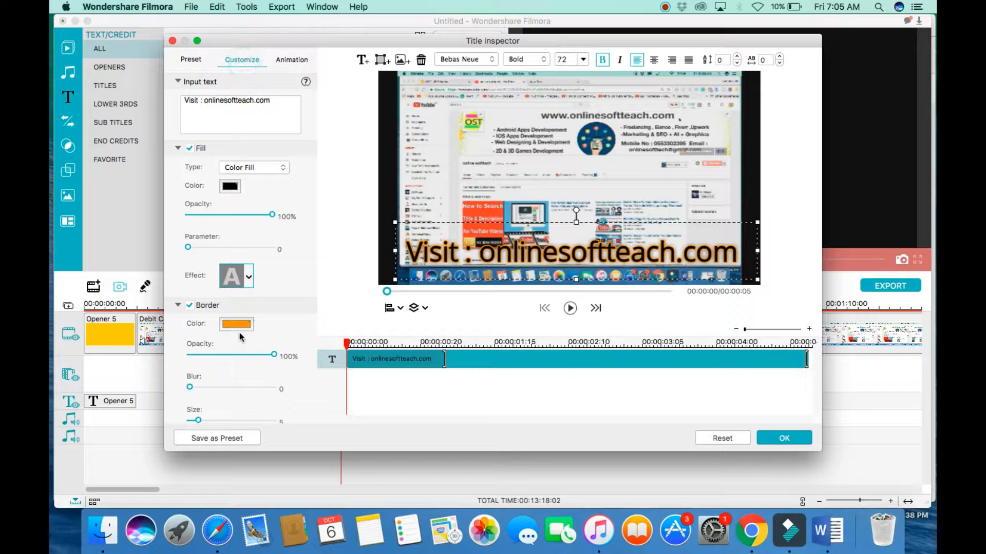
left_click(239, 324)
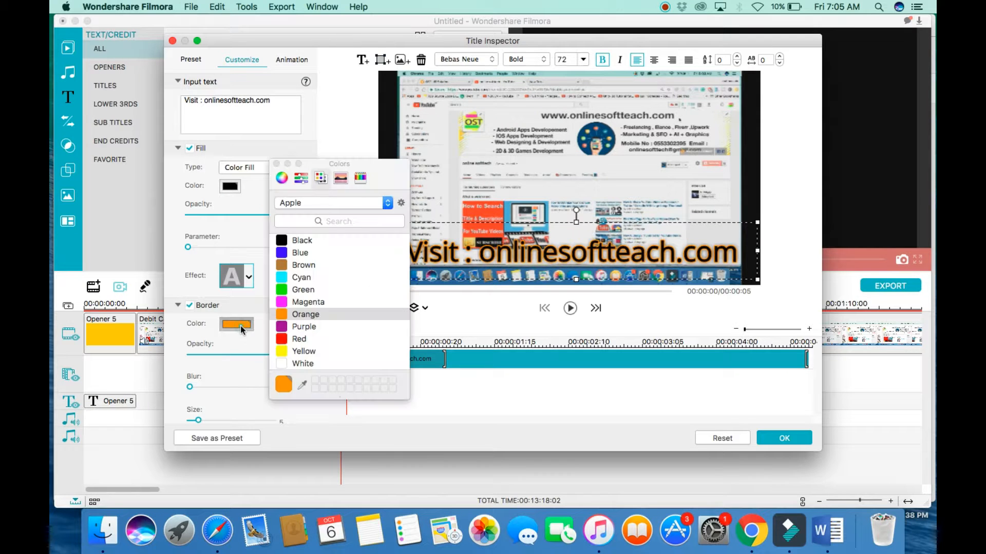
left_click(303, 340)
left_click(302, 329)
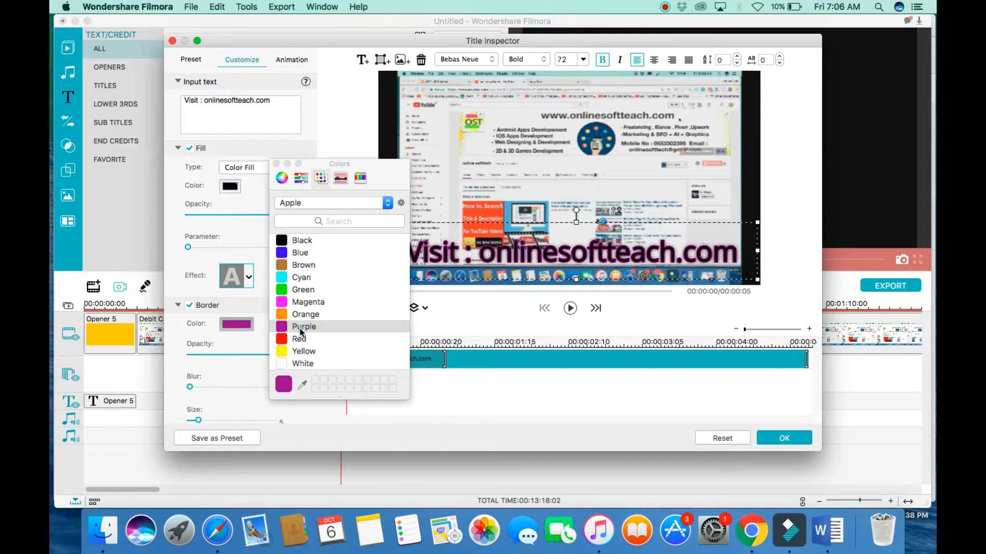
- Try Green, Brown and Blue for the website text's border, apply Yellow, and preview the title on the timeline
left_click(294, 291)
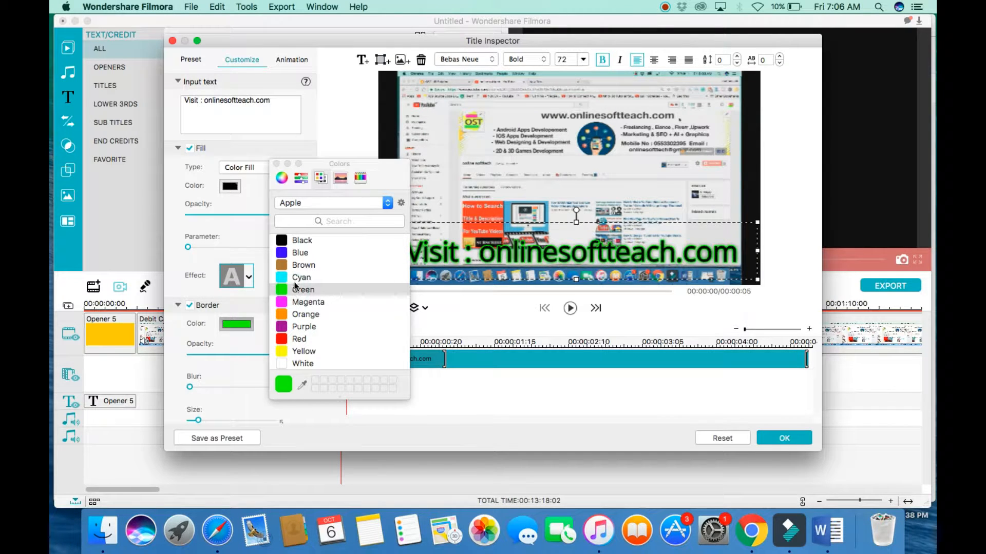
left_click(300, 265)
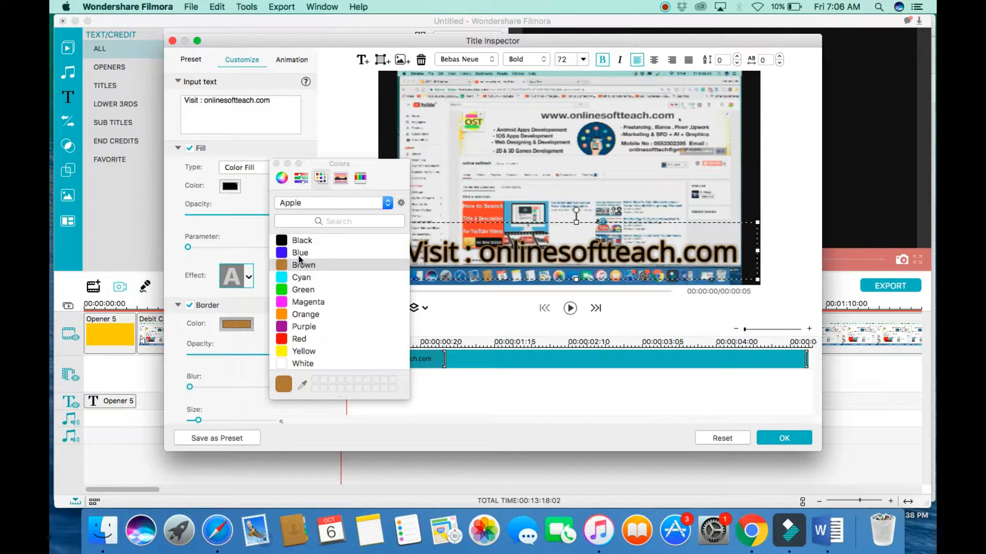
left_click(300, 254)
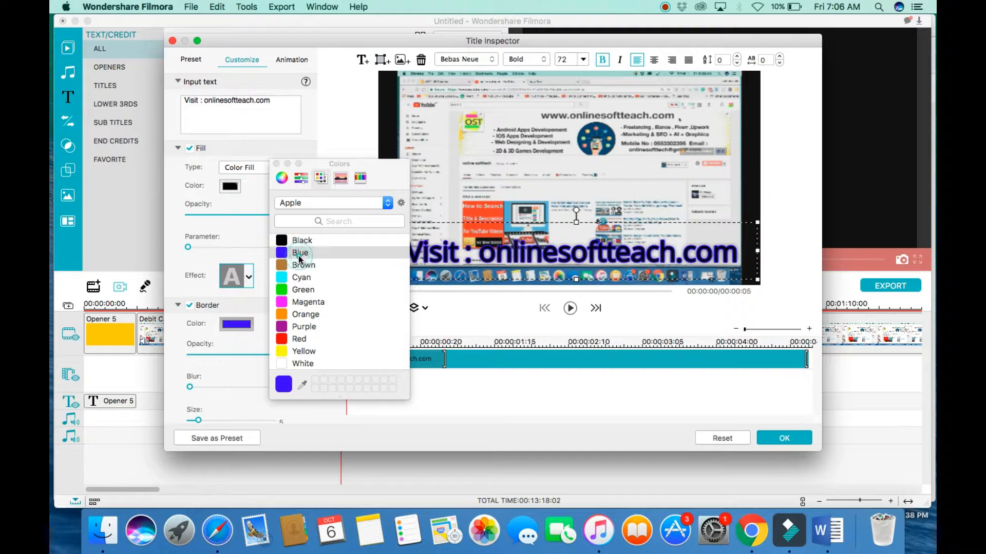
left_click(301, 352)
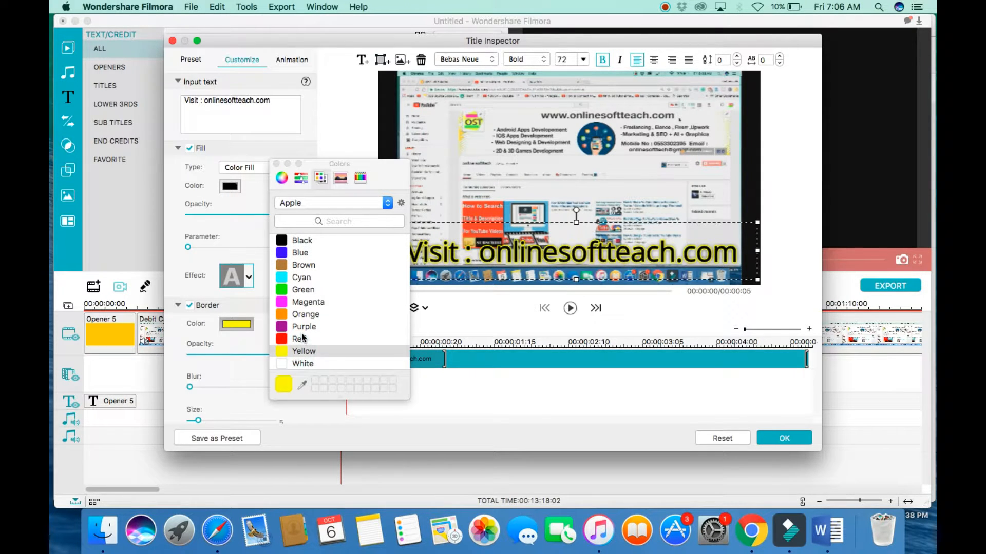
left_click(303, 327)
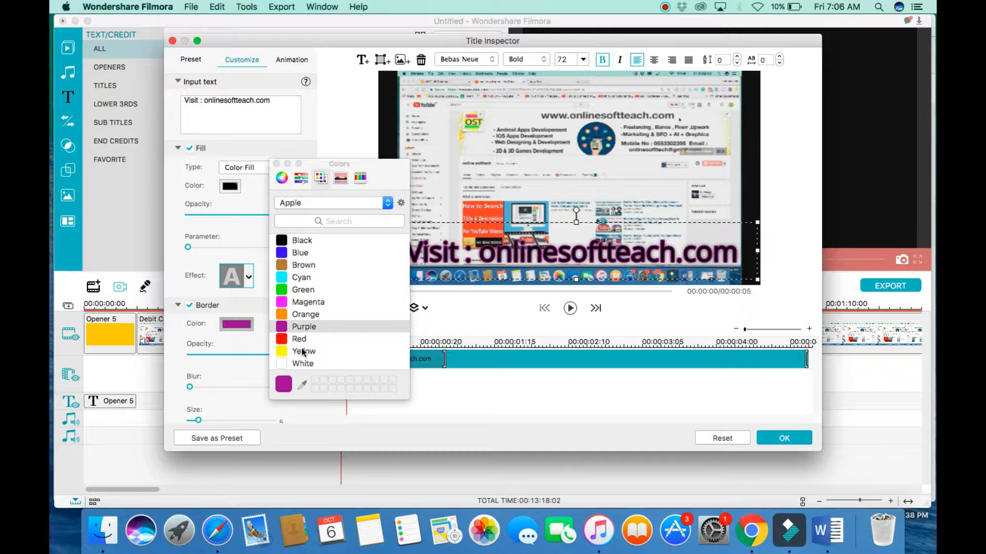
left_click(303, 353)
left_click(784, 438)
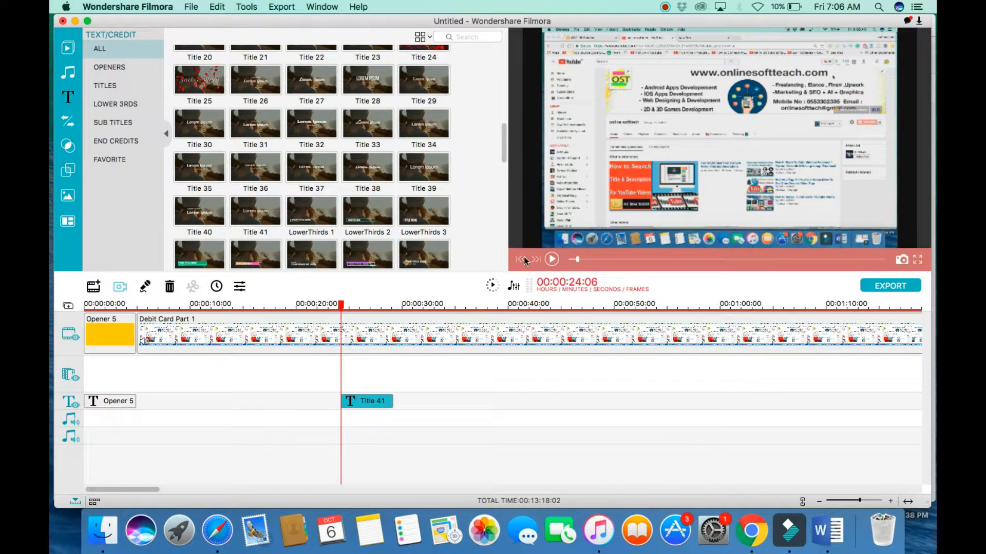
left_click(554, 260)
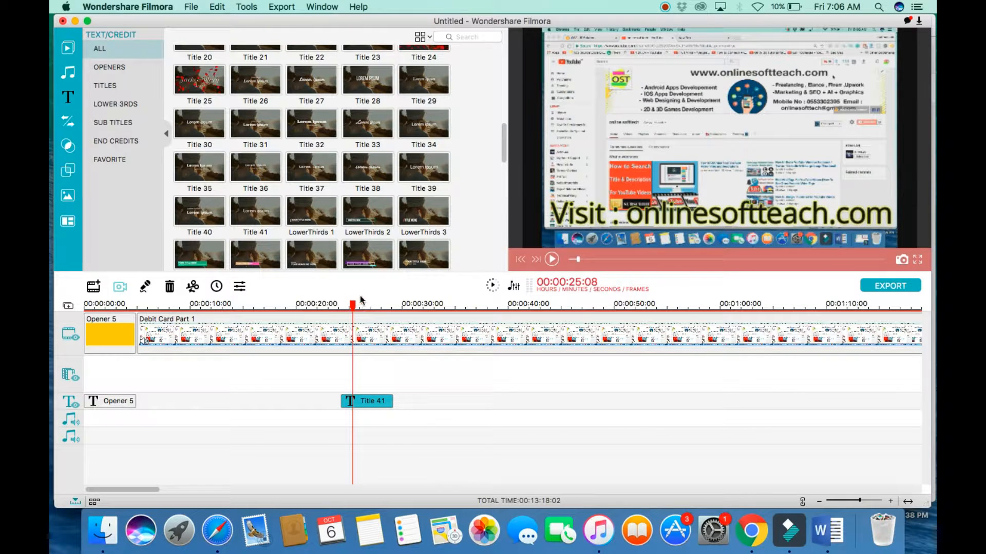
left_click_drag(352, 307, 333, 313)
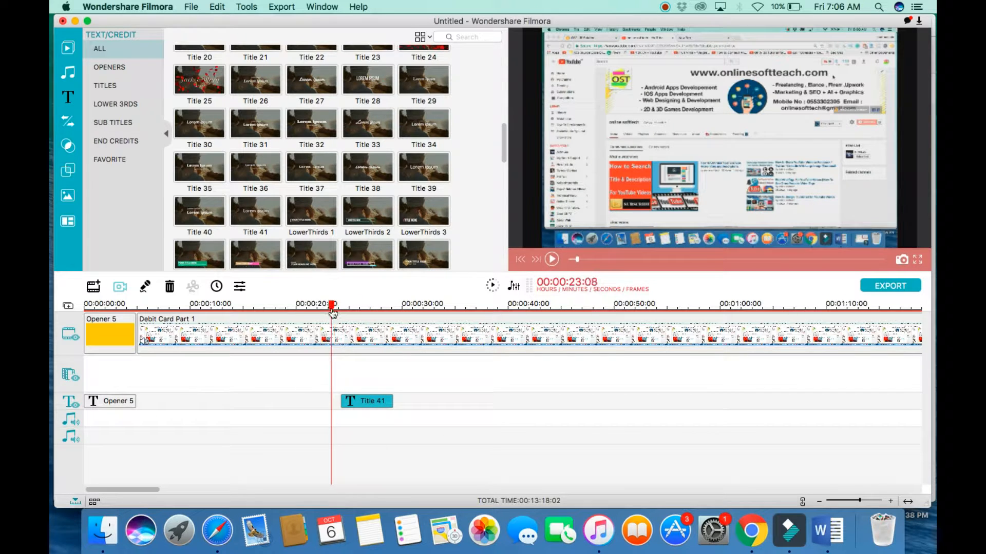
- Reopen Title 41, try the DOOMO DESIGN, Cinema_Style, String_Blur, Wavy_Style and Evaporate 1 animations, and apply Twrl to the website text
double_click(379, 401)
left_click(290, 59)
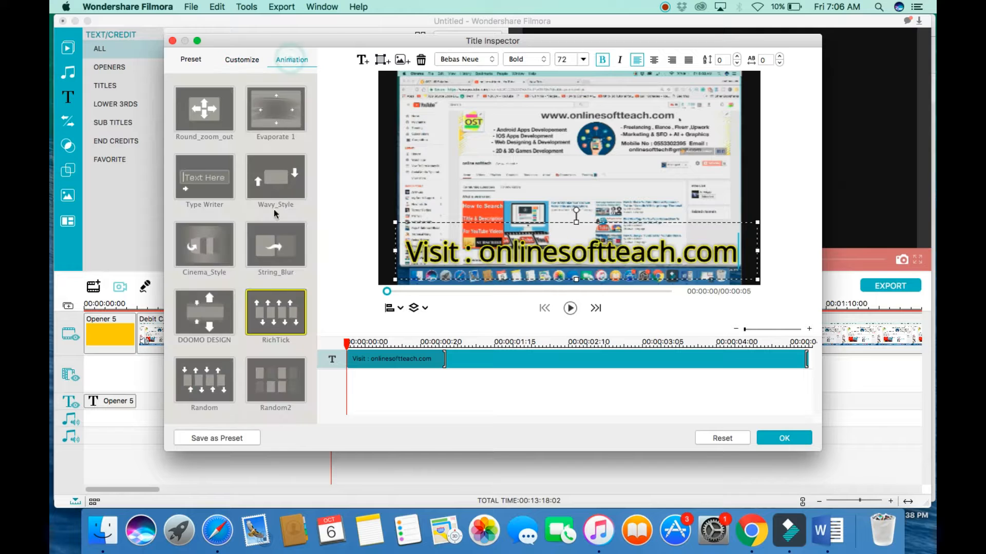
left_click(219, 330)
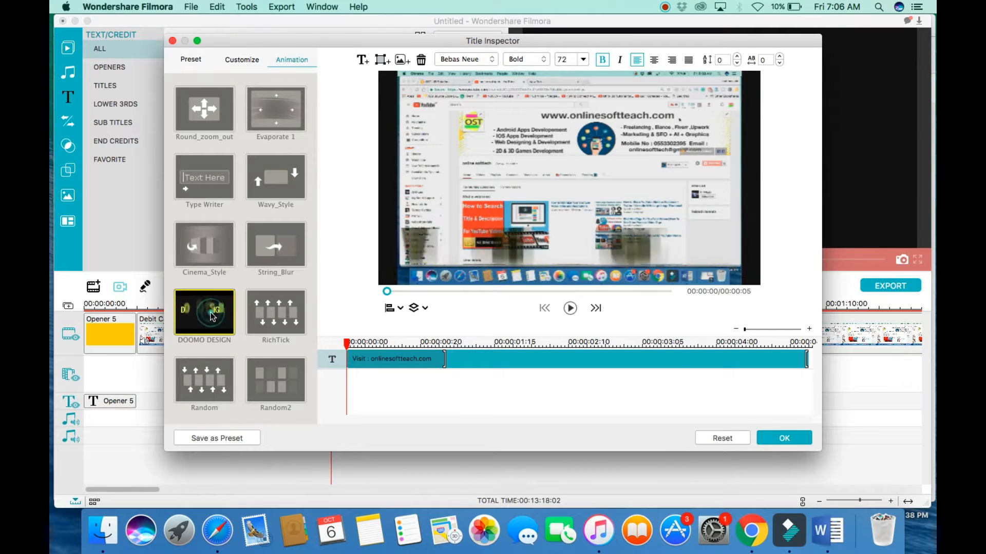
left_click(213, 257)
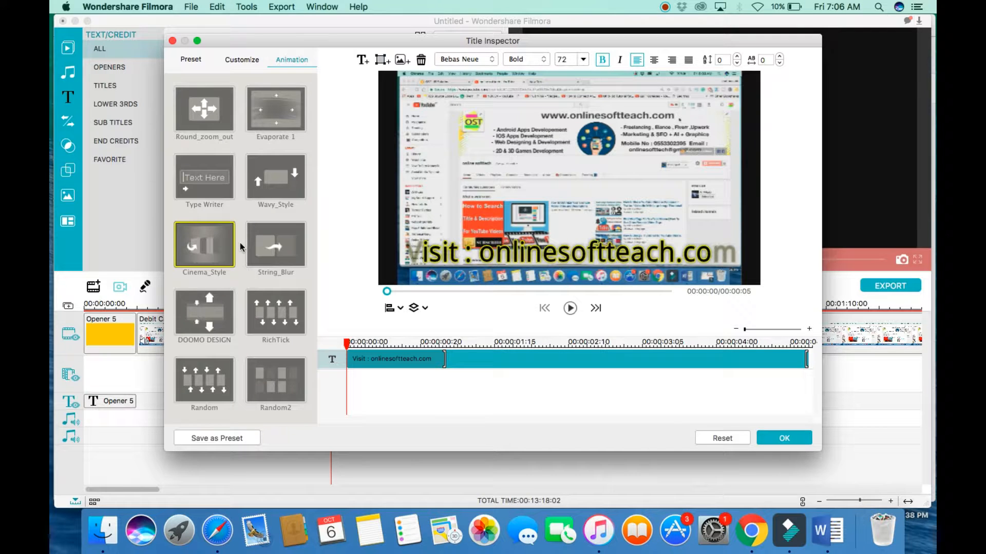
left_click(287, 240)
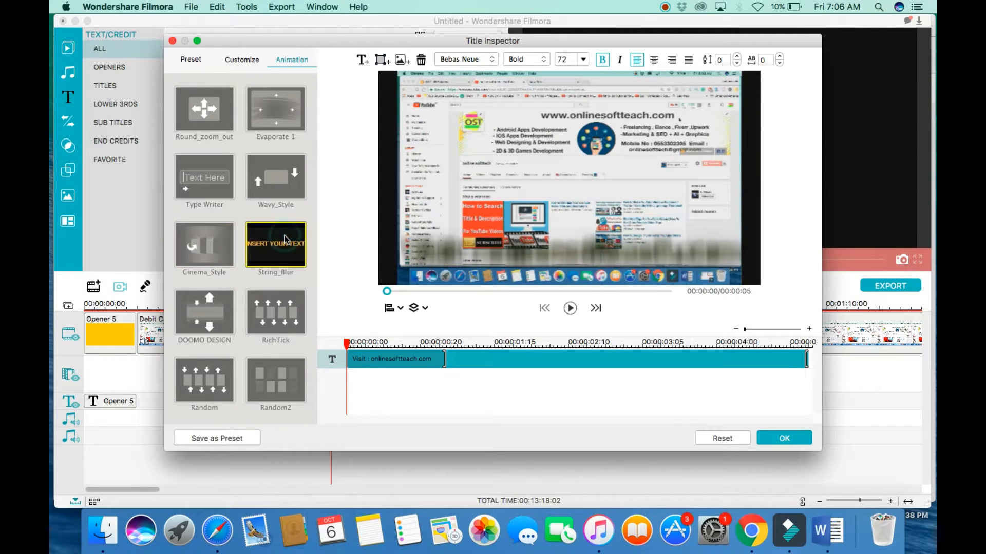
left_click(279, 186)
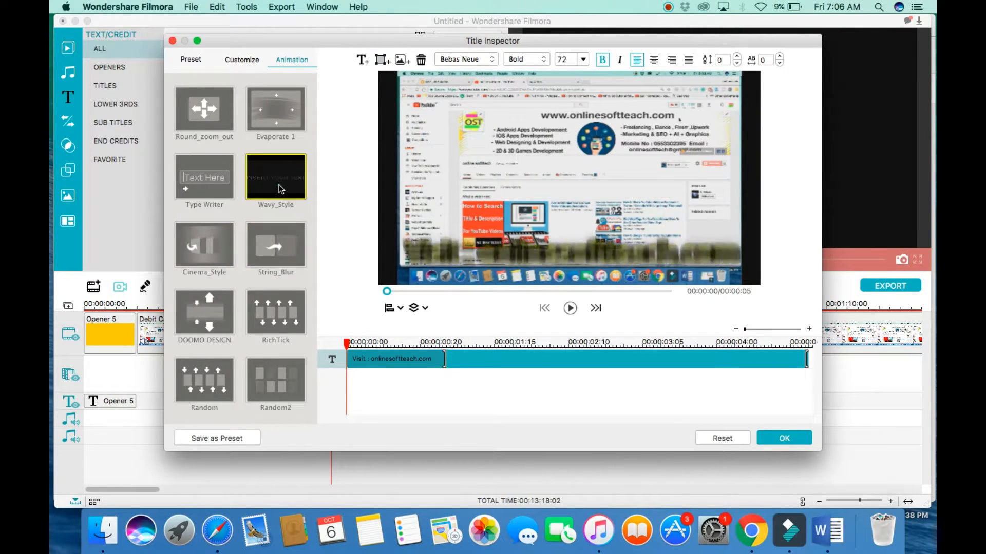
left_click(271, 107)
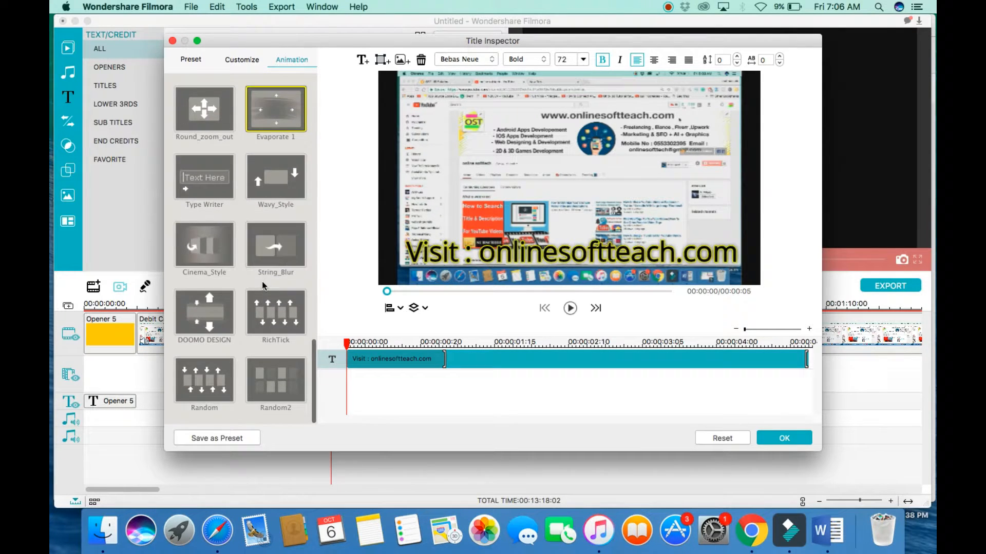
scroll(288, 267, "down", 10)
left_click(215, 339)
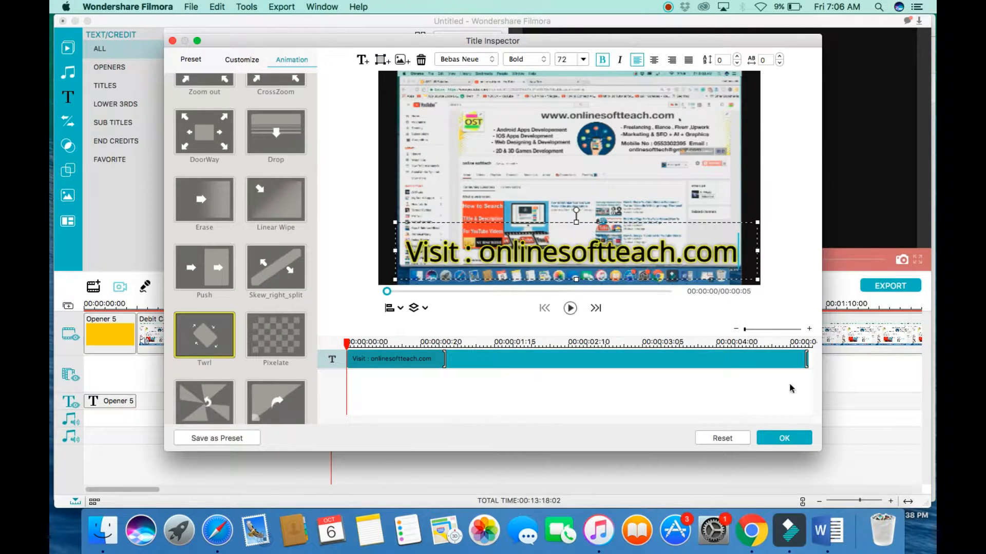
left_click(784, 438)
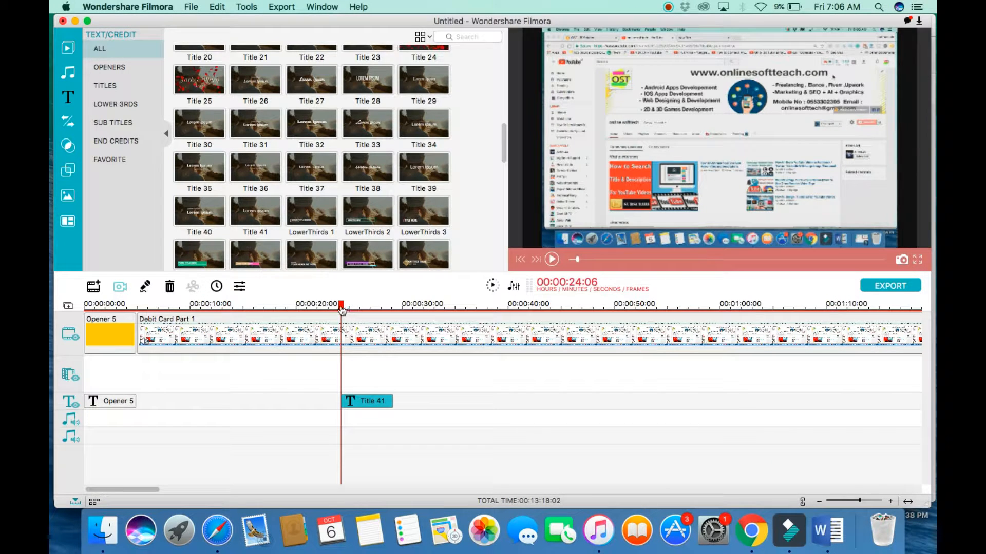
- Play back the animated website title and look along the rest of the Debit Card clip
key("space")
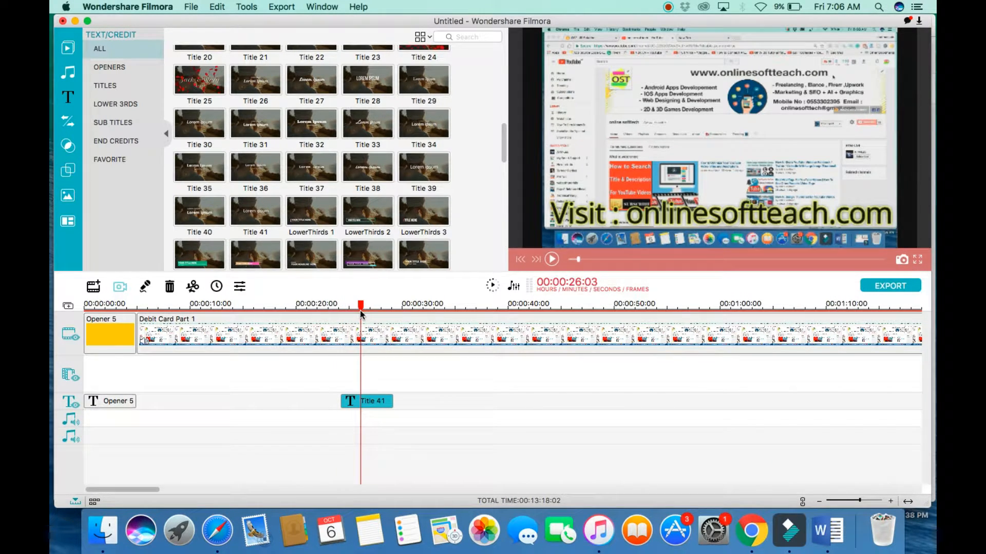
mouse_move(358, 315)
left_mouse_down()
mouse_move(347, 314)
mouse_move(356, 315)
left_mouse_up()
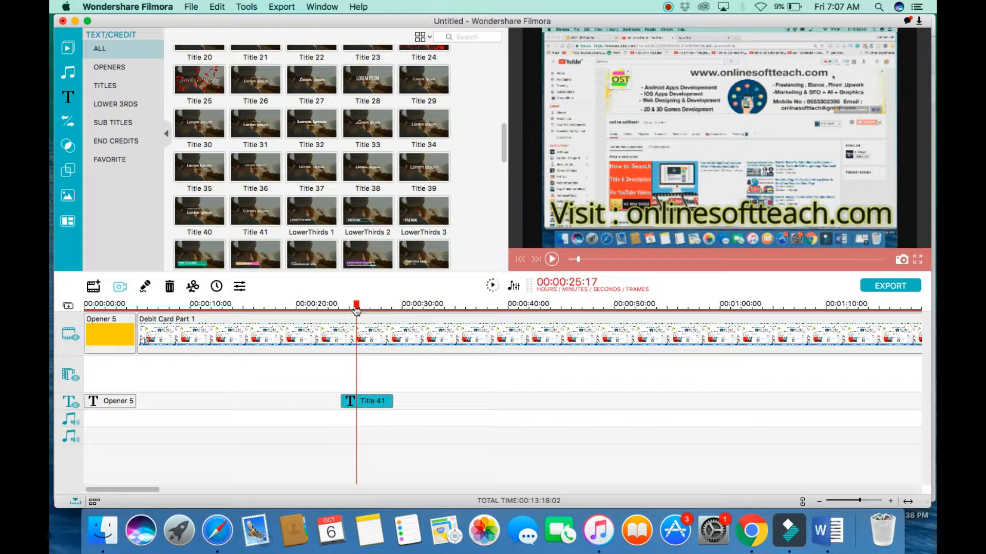
scroll(560, 422, "right", 15)
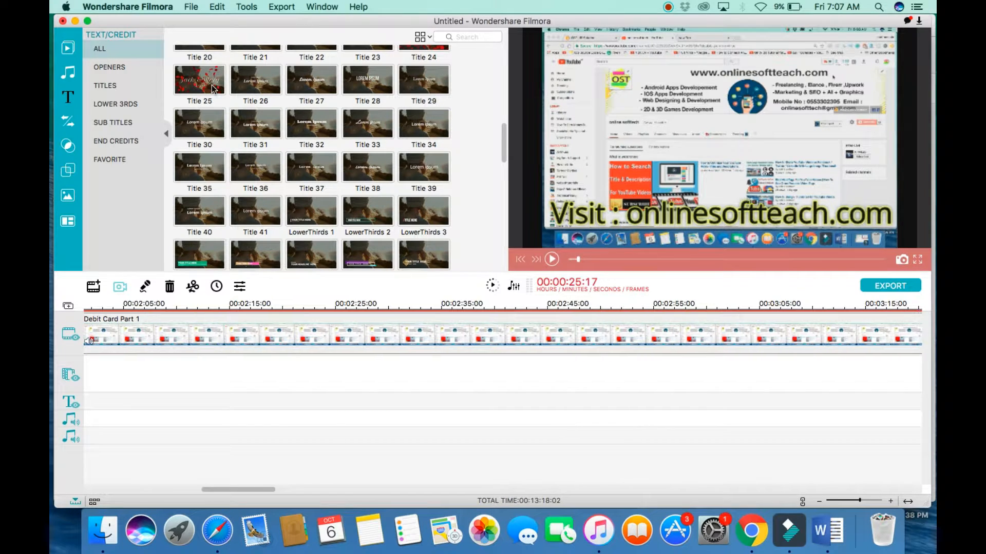
scroll(291, 399, "left", 15)
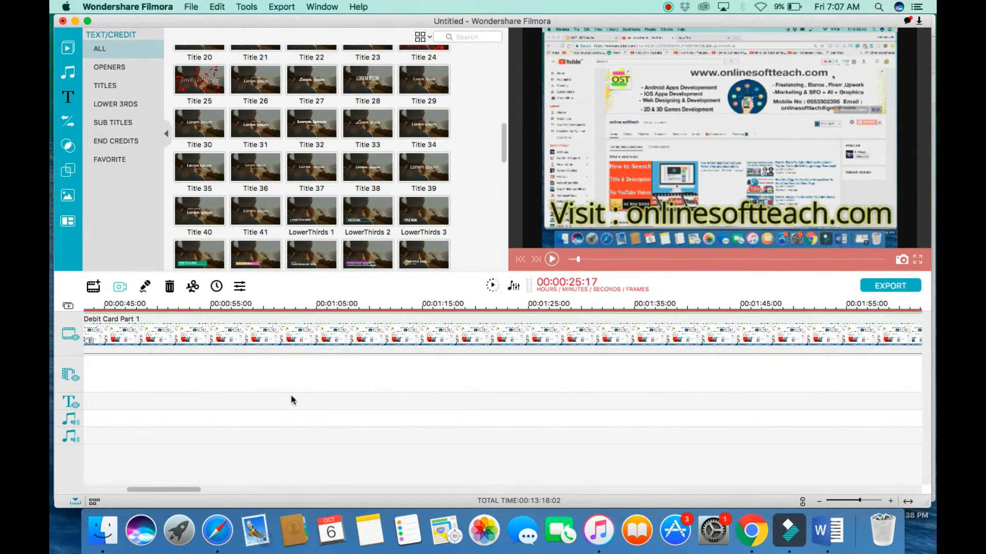
- Open the transition library and play the video from the opener's start into the Debit Card clip
left_click(69, 123)
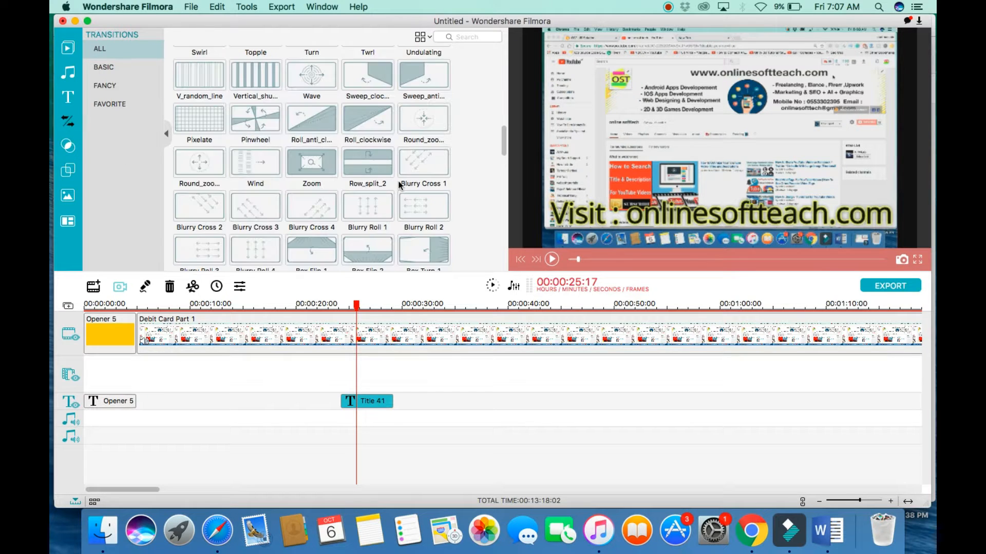
left_click(260, 126)
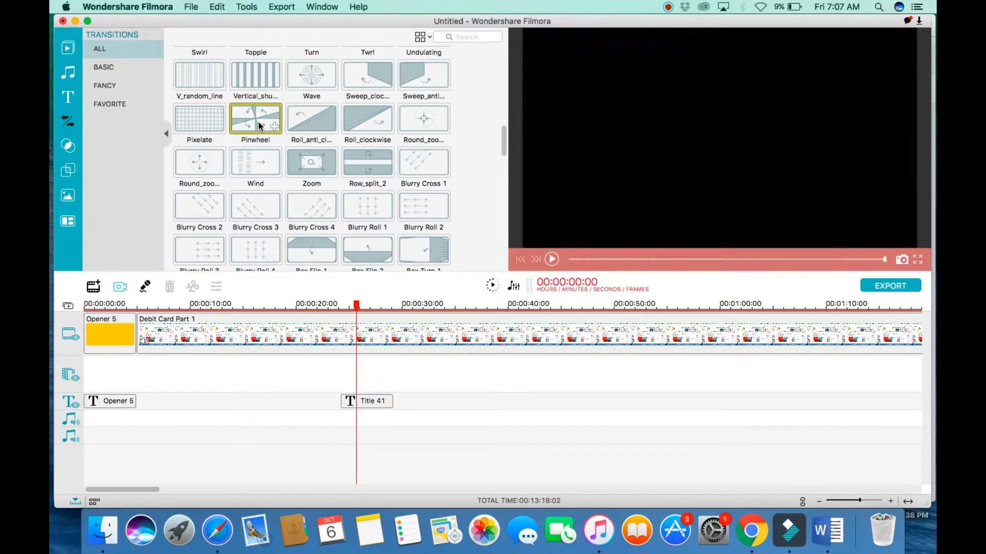
left_click_drag(356, 310, 51, 219)
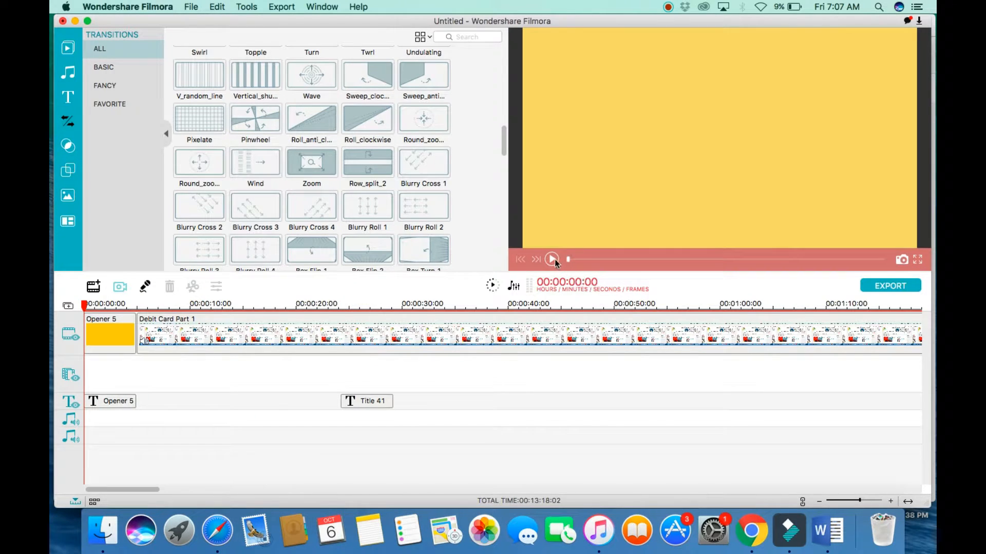
left_click(553, 260)
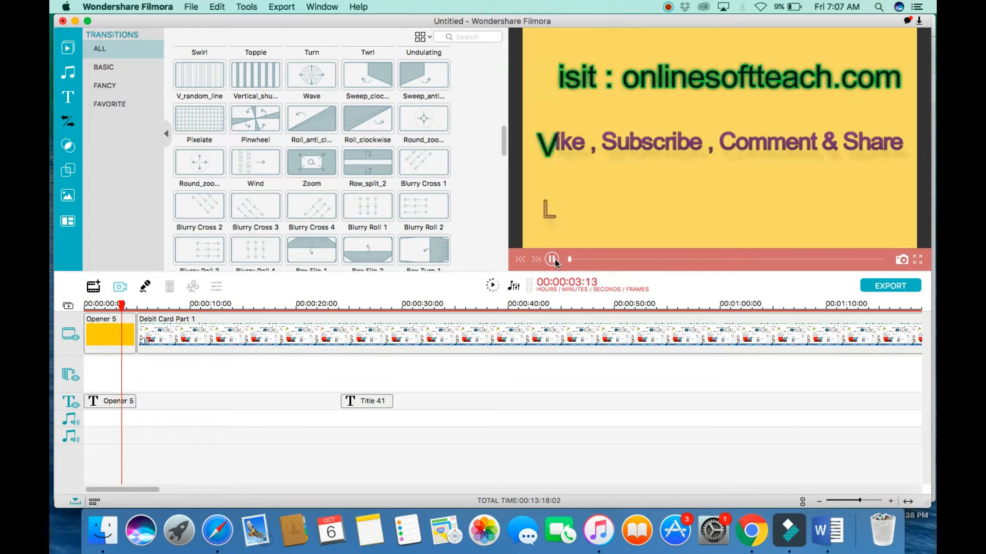
left_click(552, 260)
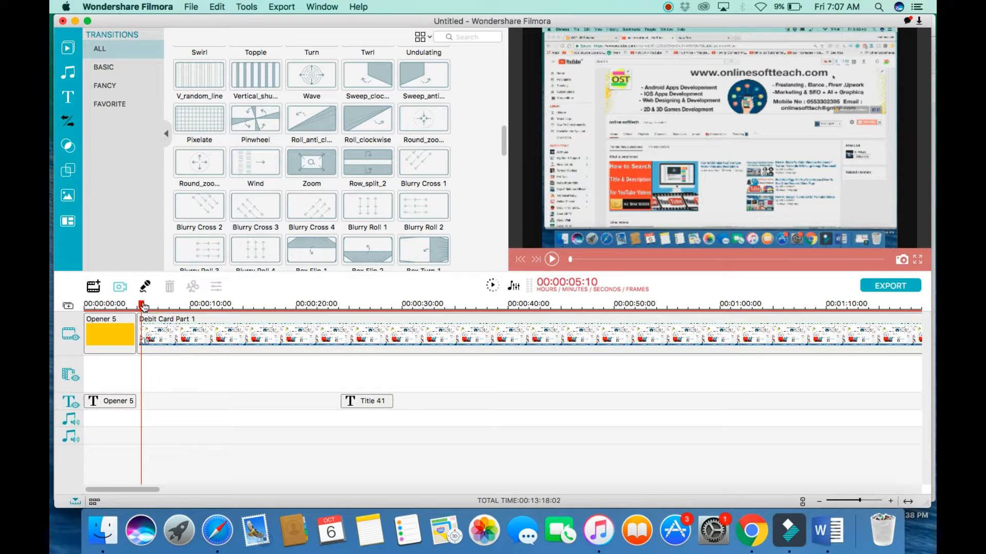
left_click_drag(142, 306, 103, 306)
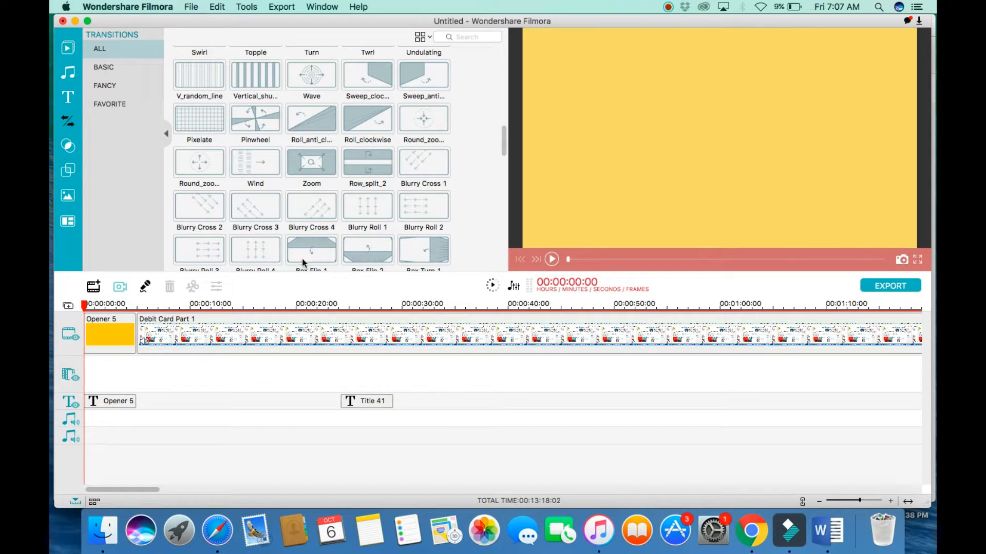
- Preview the Blurry Cross 3, Row_split_2 and Pinwheel transitions
left_click(280, 202)
left_click(552, 260)
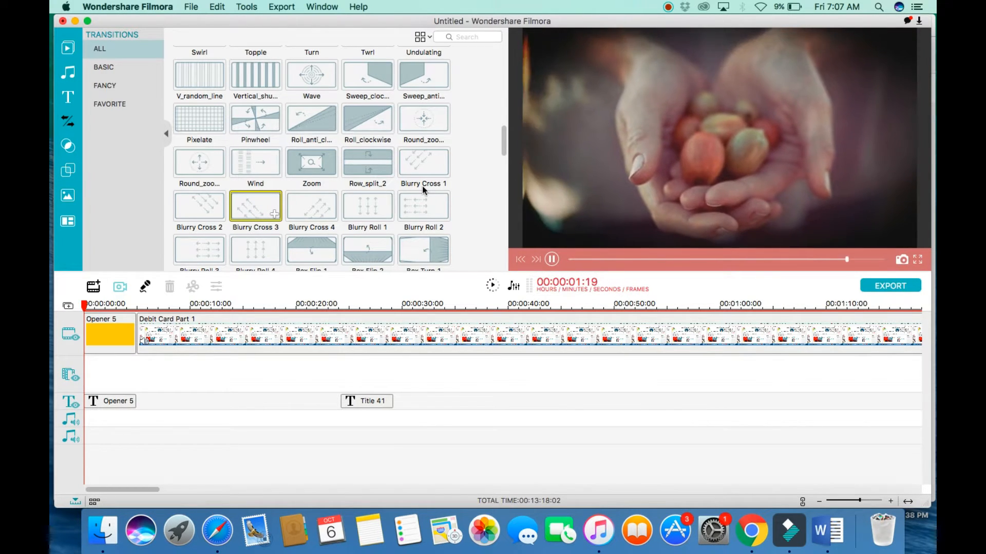
left_click(369, 164)
left_click(552, 259)
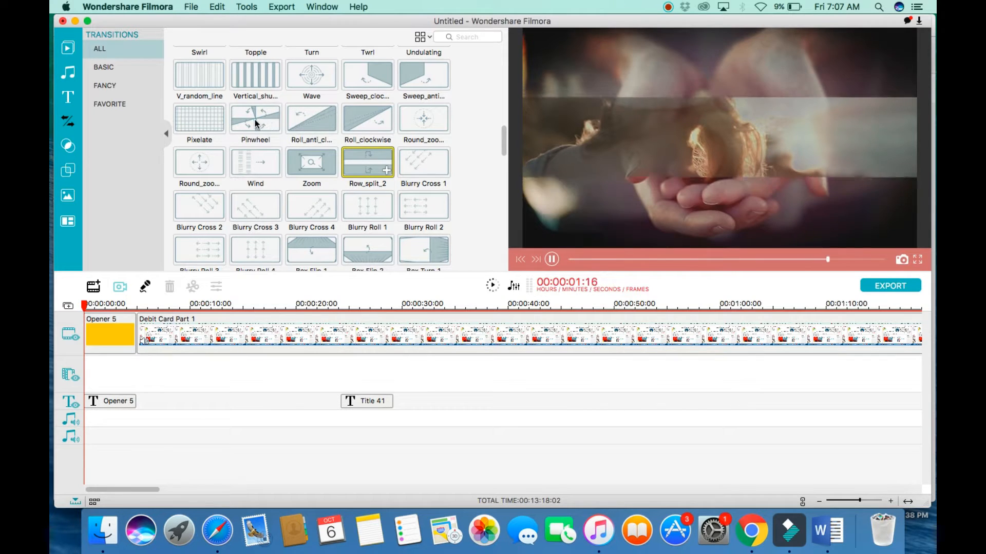
left_click(255, 119)
left_click(552, 259)
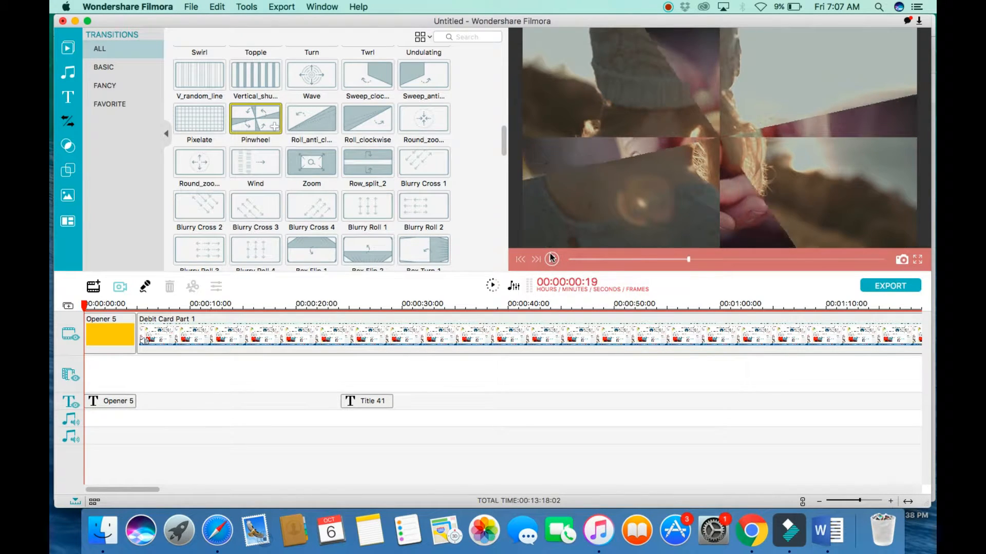
- Add the Pinwheel transition between Opener 5 and the Debit Card clip and play it back
left_click_drag(267, 121, 127, 341)
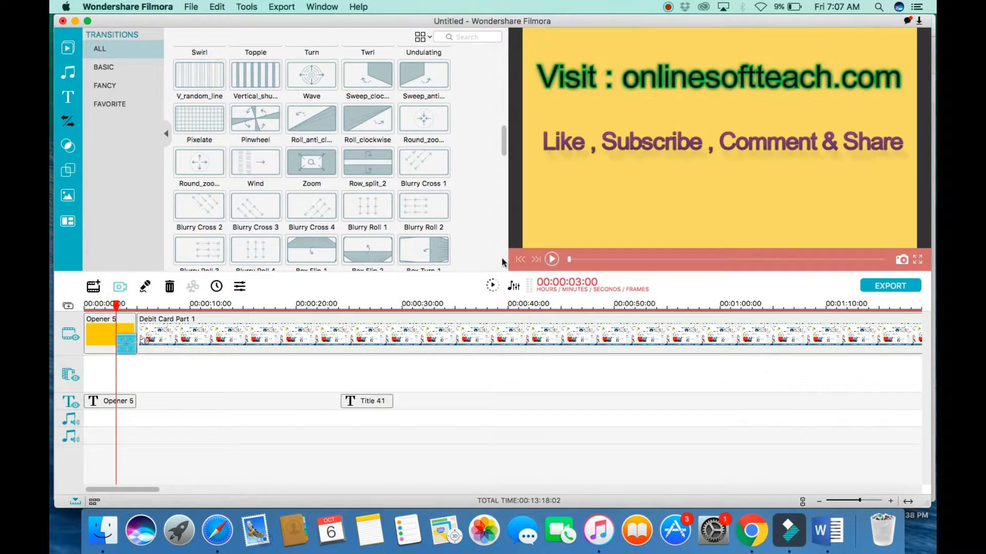
left_click_drag(115, 312, 100, 310)
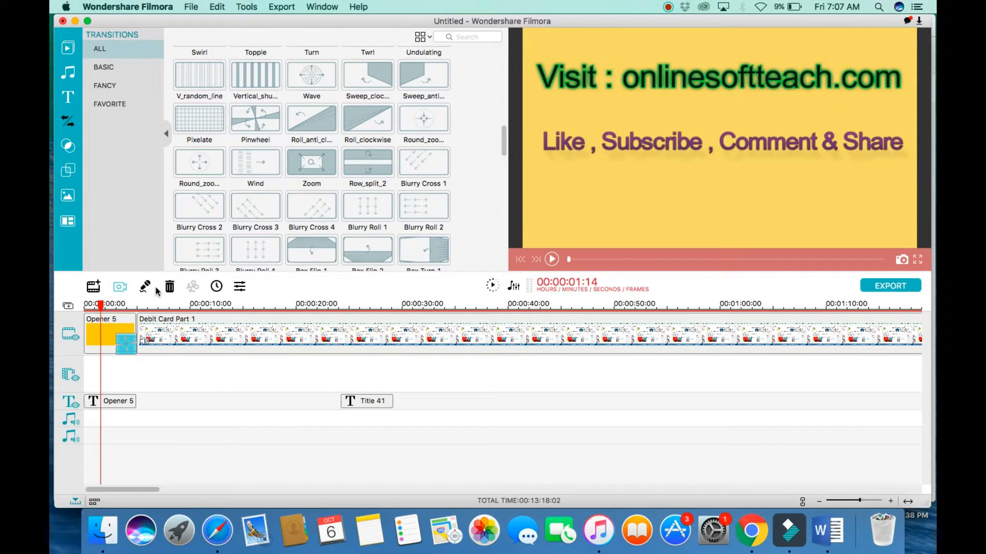
left_click(553, 264)
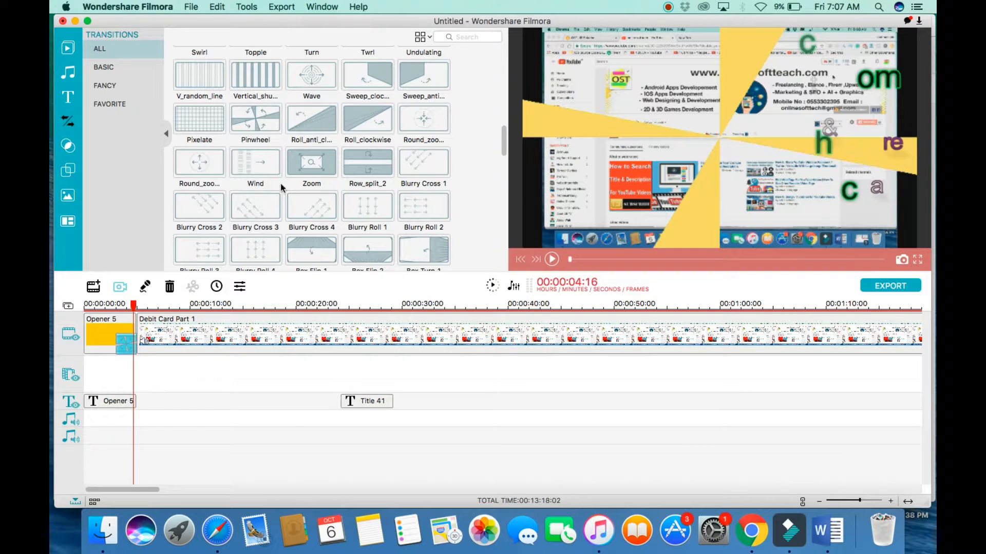
- Open the filter library and look through the available filters
left_click(67, 146)
scroll(359, 223, "down", 5)
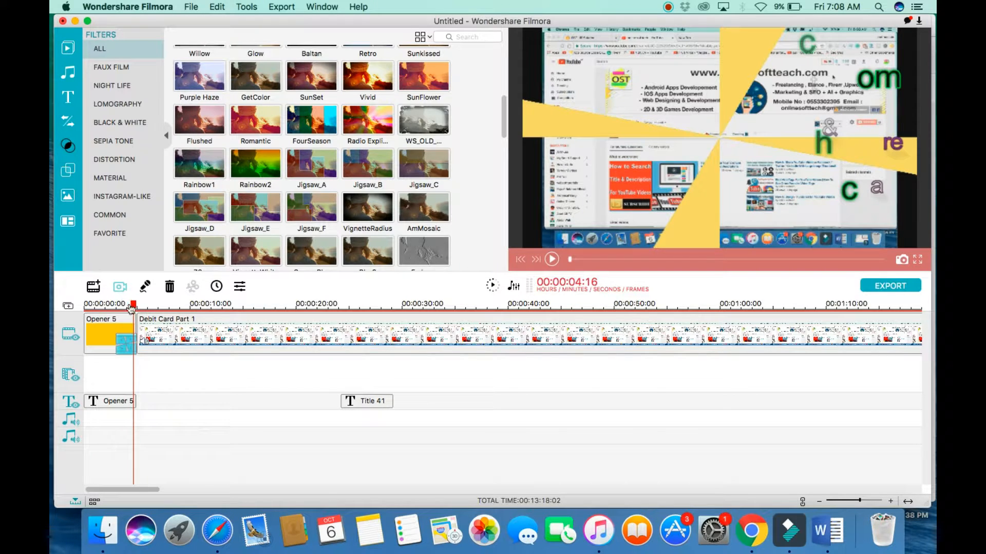
- Delete the Pinwheel transition from the end of Opener 5
left_click_drag(133, 307, 105, 306)
left_click(121, 343)
key("Delete")
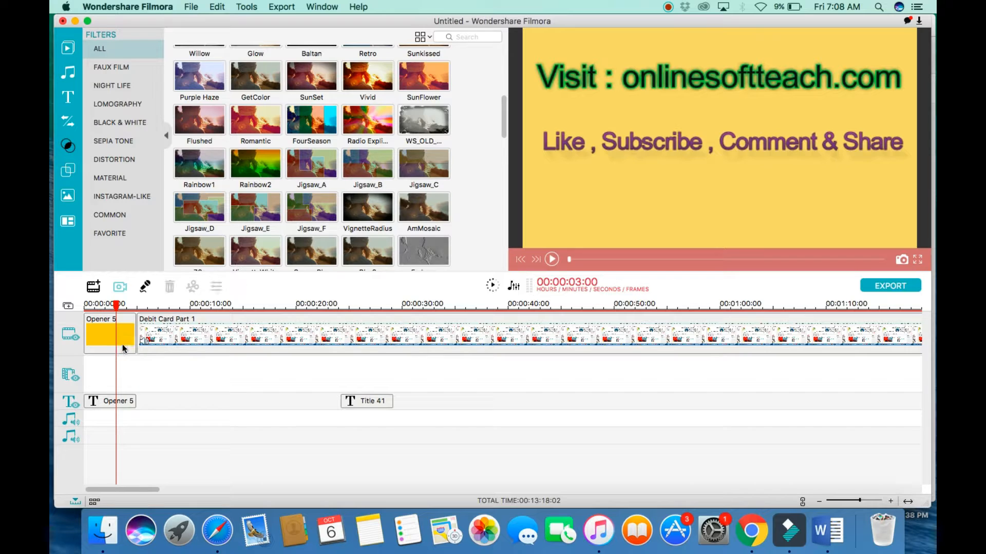
- Preview the VignetteRadius, Jigsaw_F, FourSeason and BW_Noise filters
mouse_move(204, 168)
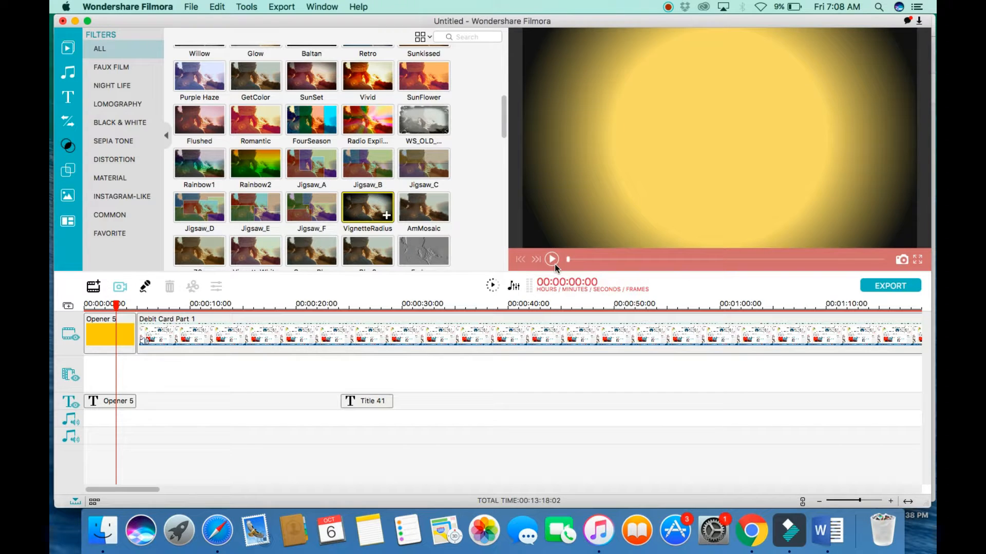
left_click(553, 260)
mouse_move(302, 210)
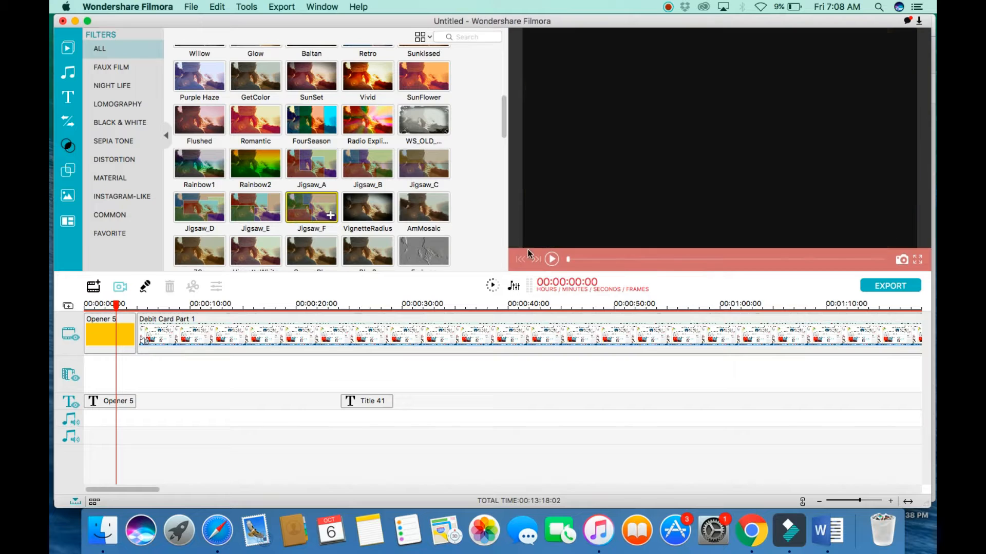
left_click(551, 261)
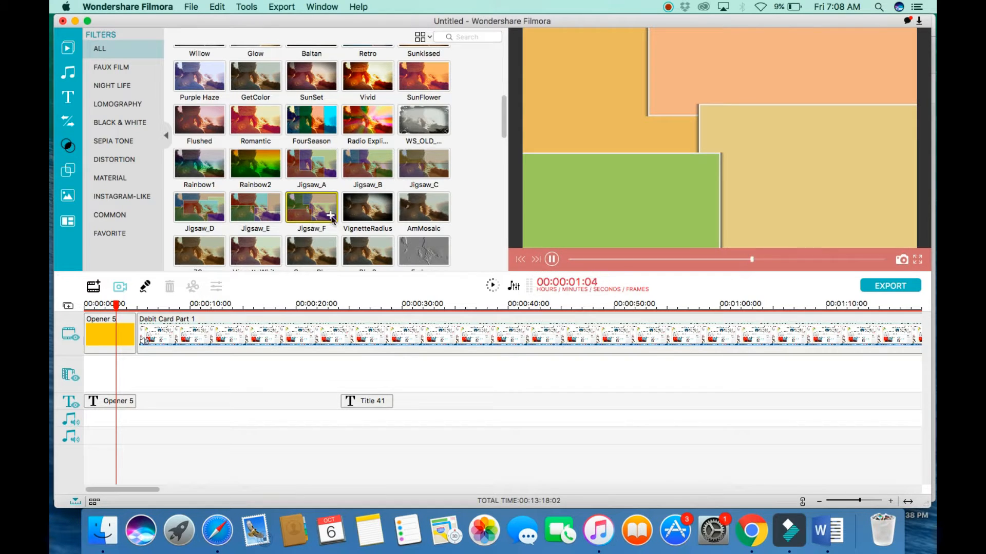
scroll(375, 201, "down", 10)
scroll(328, 145, "up", 8)
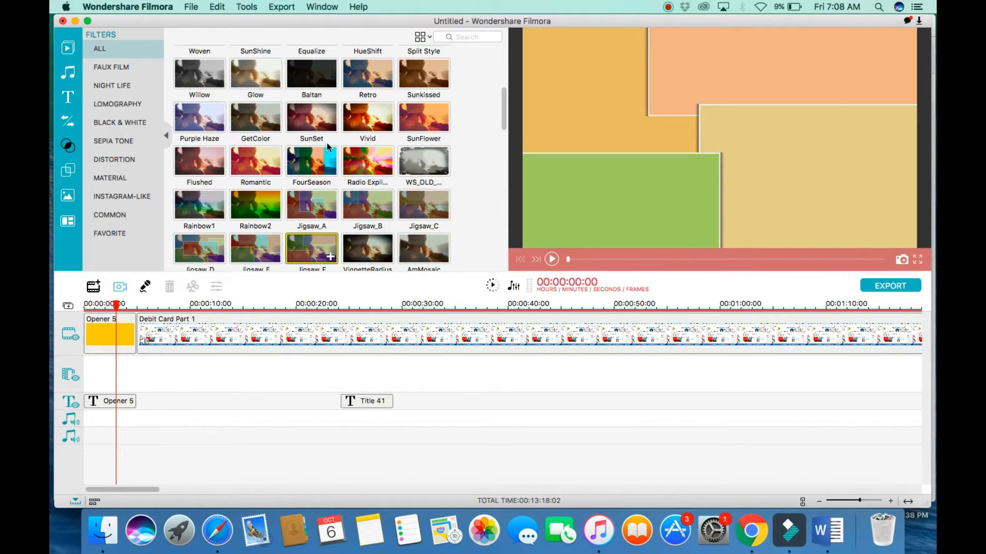
left_click(552, 260)
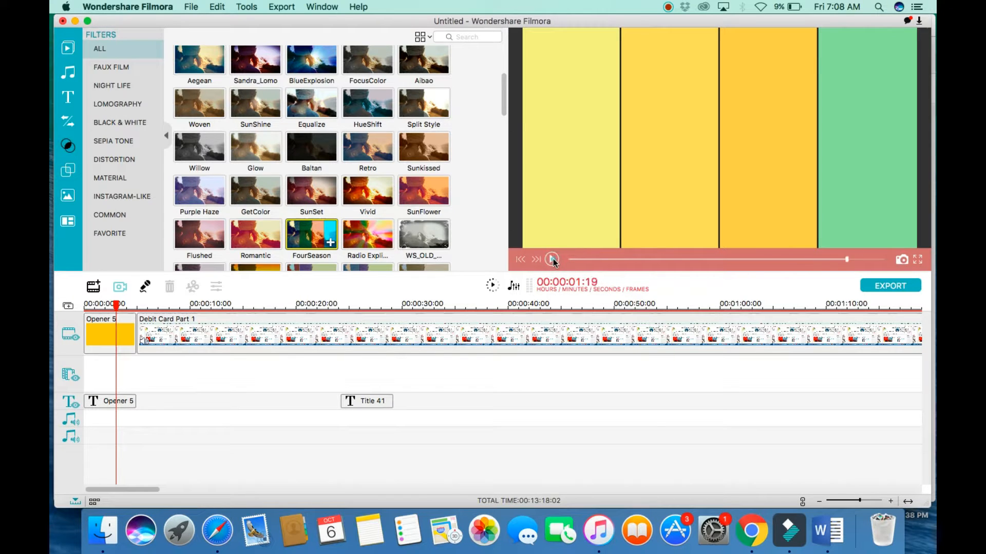
scroll(263, 128, "up", 3)
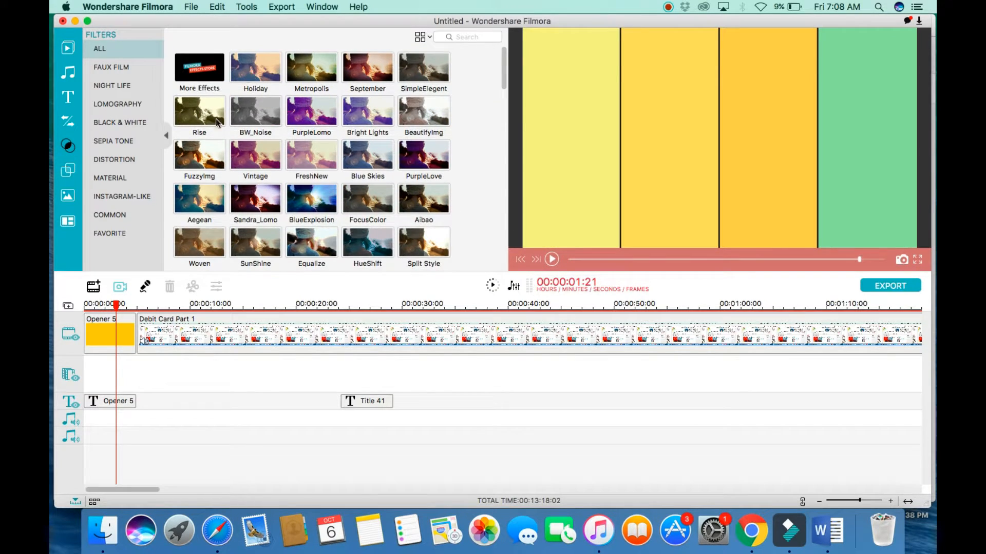
left_click(251, 121)
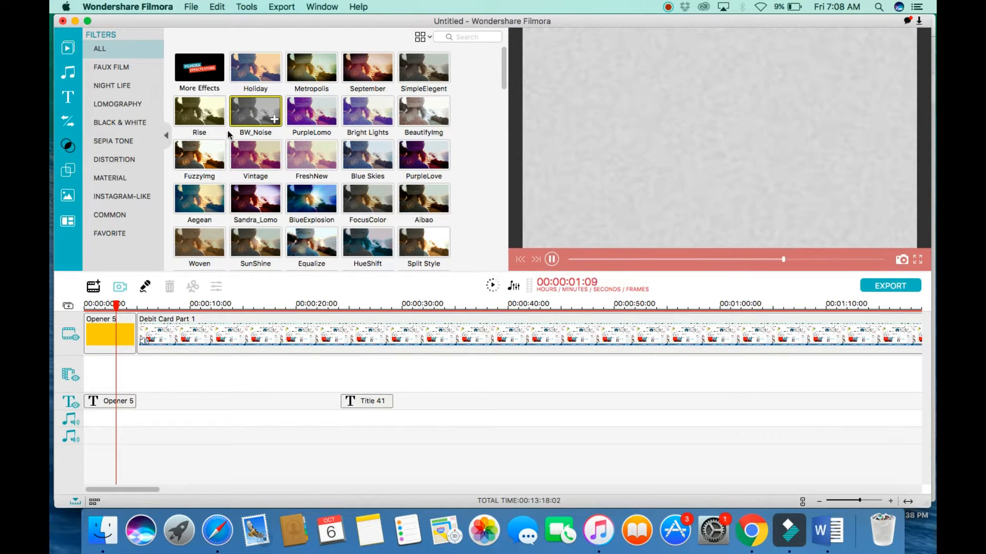
- Try to add the BlueExplosion filter to Opener 5 on the timeline, and play back the opener
left_click(308, 209)
left_click_drag(308, 210, 93, 349)
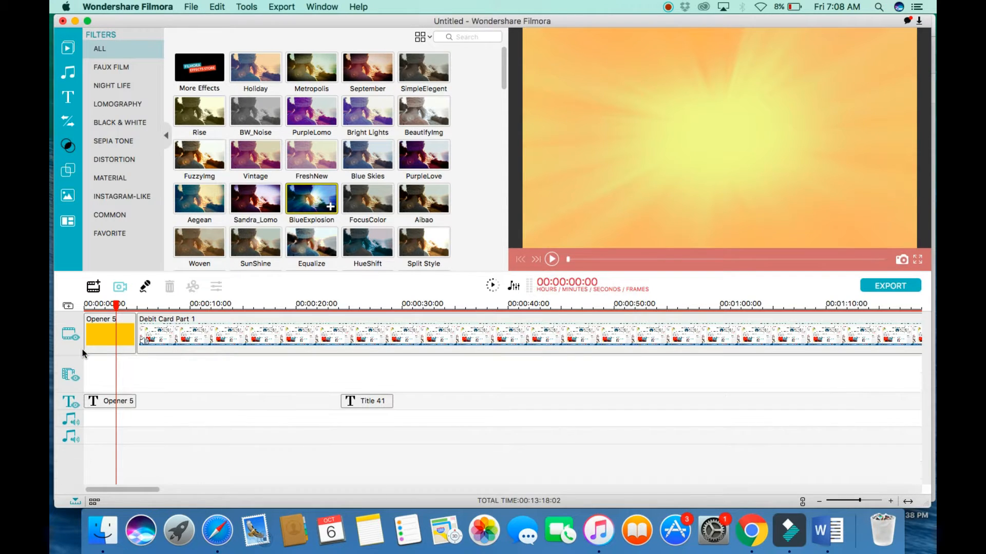
left_click(360, 401)
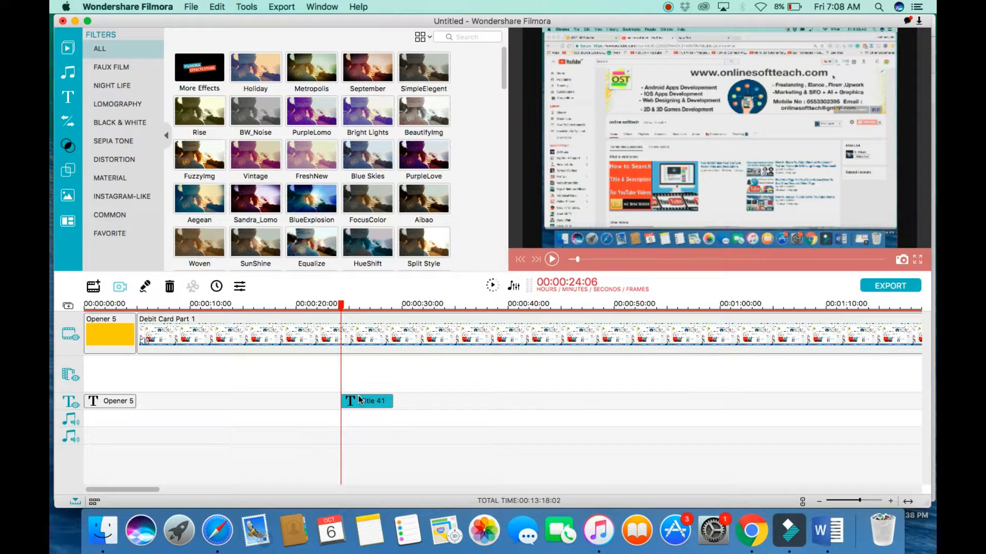
left_click(128, 403)
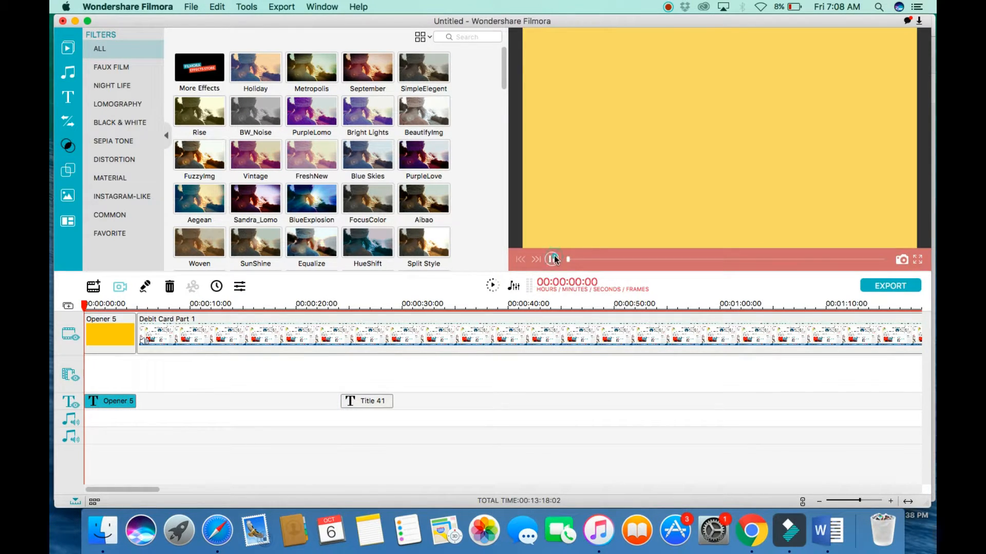
left_click(552, 259)
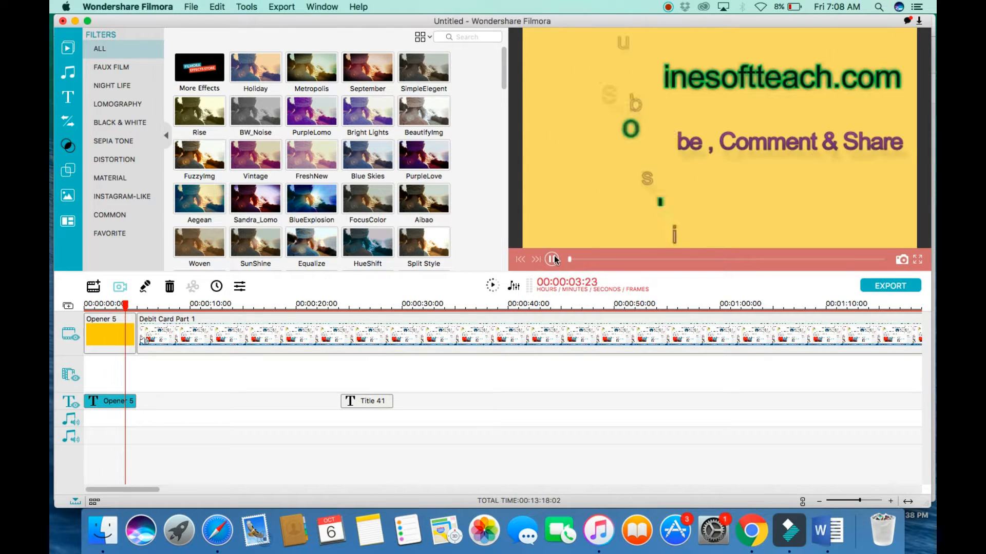
left_click(554, 258)
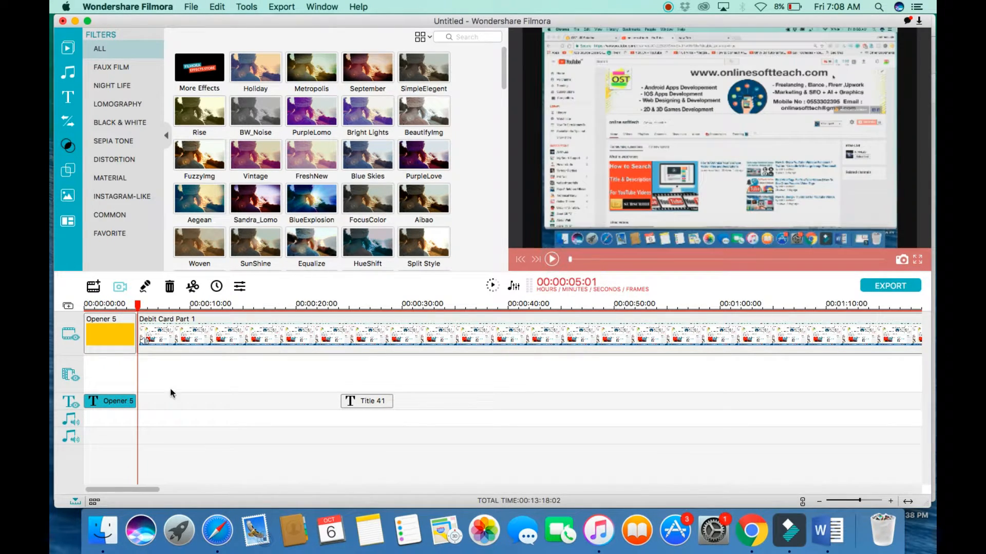
- Delete the Opener 5 title from the text track
right_click(105, 403)
left_click(141, 462)
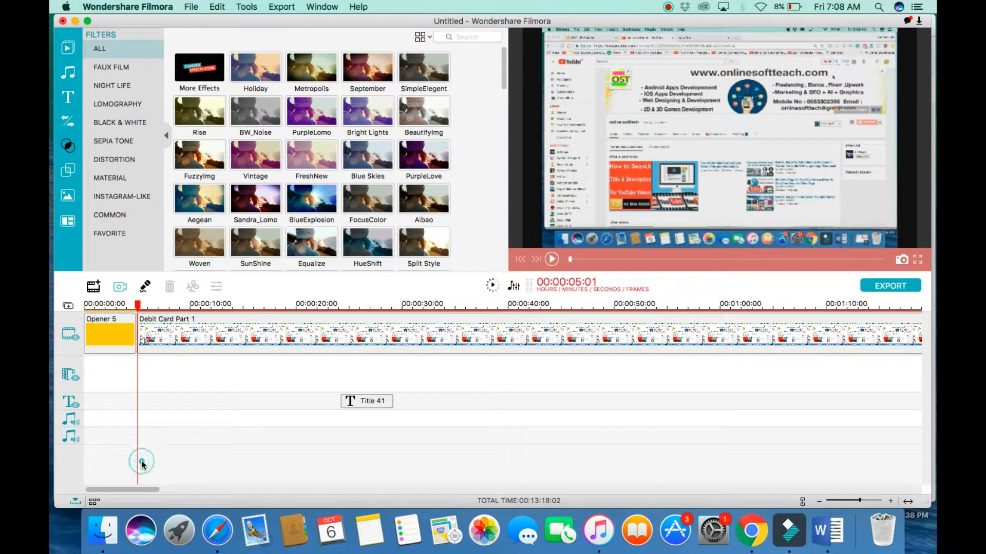
- Preview the Arizoona filter, then add the Golden filter over the Opener 5 clip and play it from the start
scroll(280, 153, "down", 10)
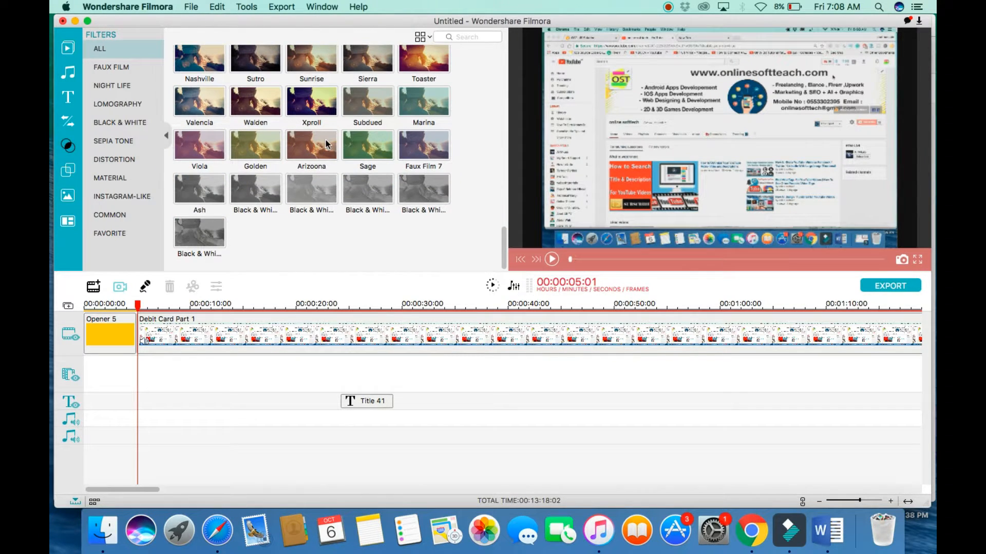
left_click(551, 259)
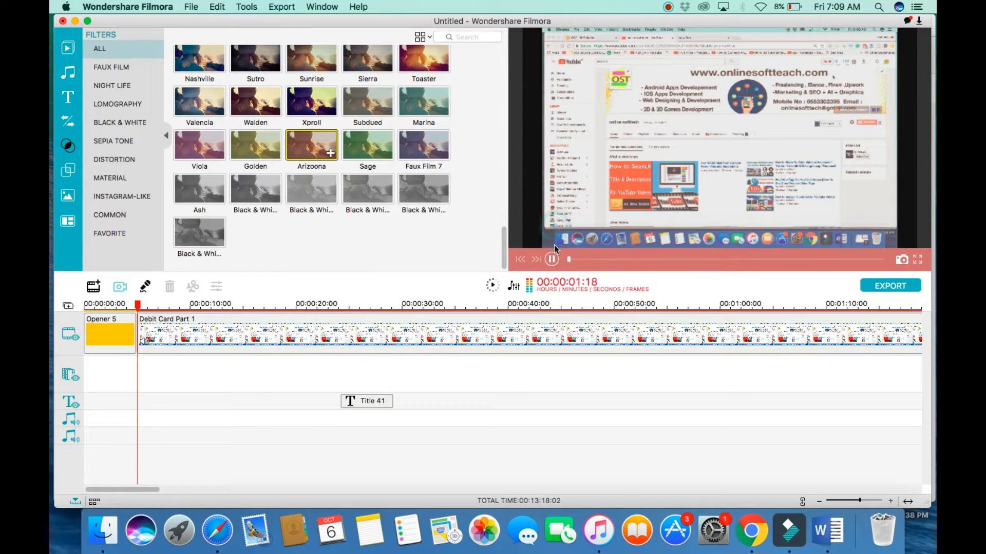
left_click(552, 259)
left_click_drag(139, 310, 83, 307)
left_click_drag(267, 155, 88, 396)
left_click(551, 260)
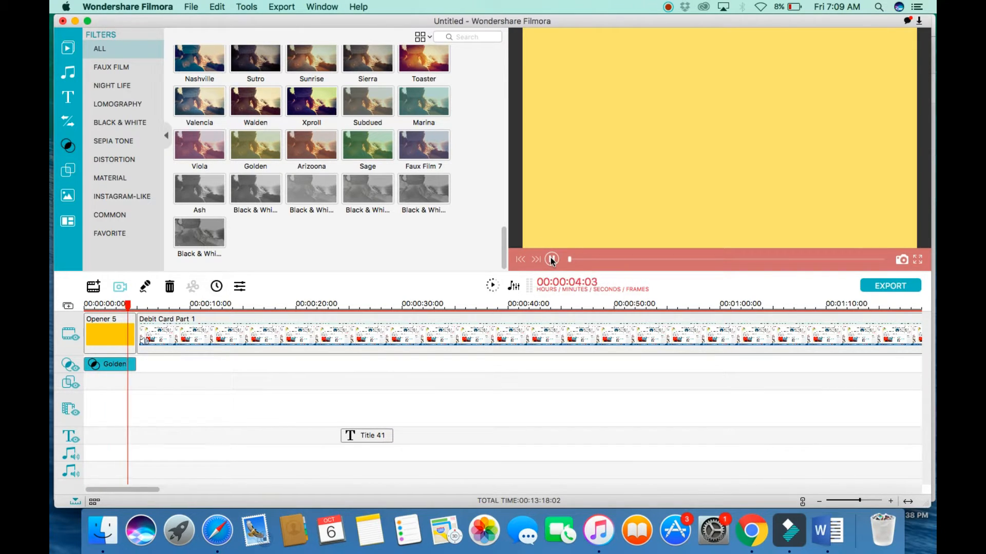
left_click(552, 260)
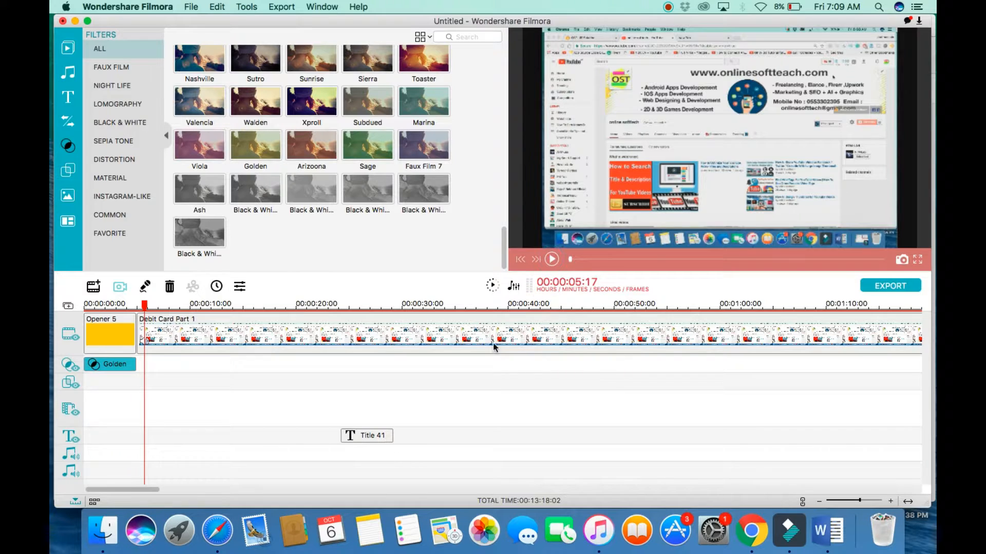
- Undo the Golden filter and the deletion of the Opener 5 title, and check the restored title's text in its editor
key("super+z")
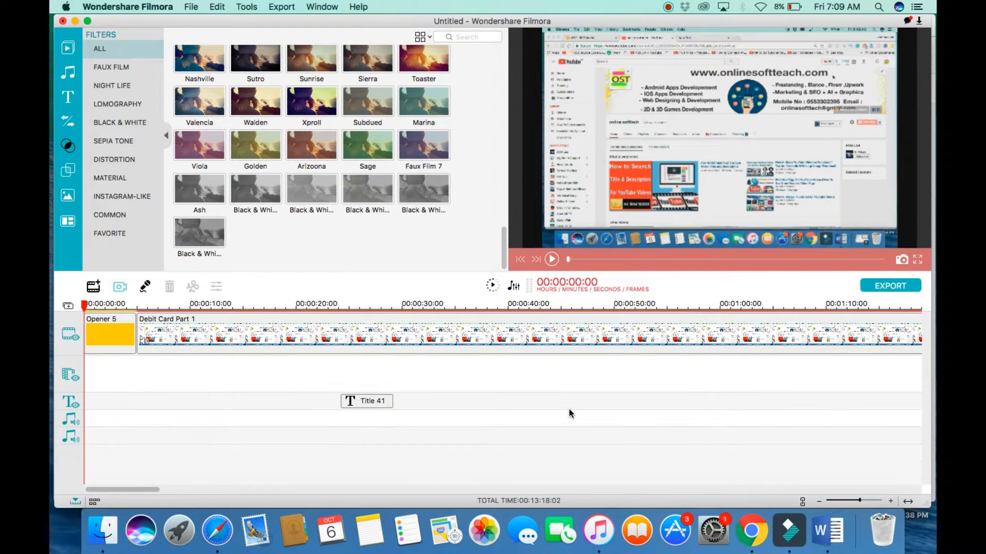
key("super+z")
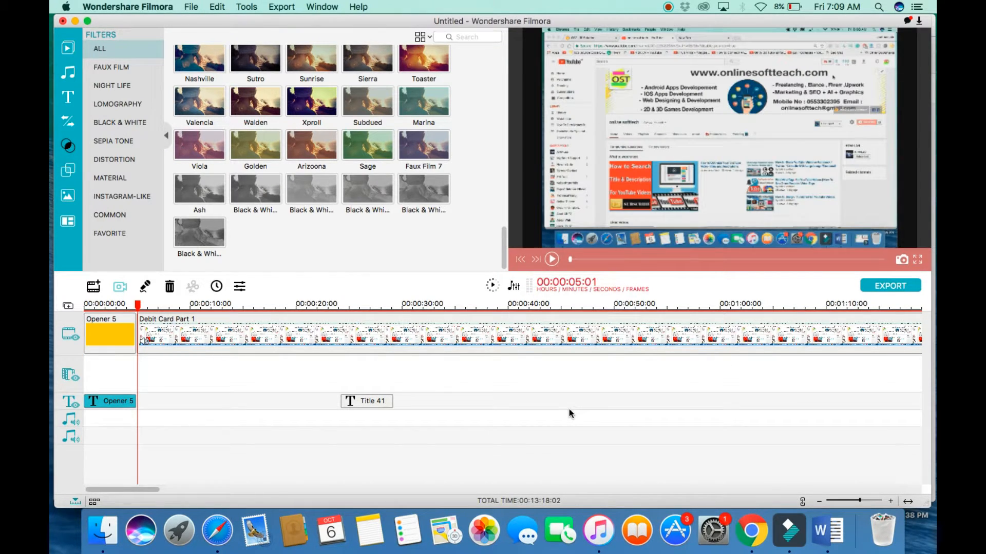
double_click(116, 400)
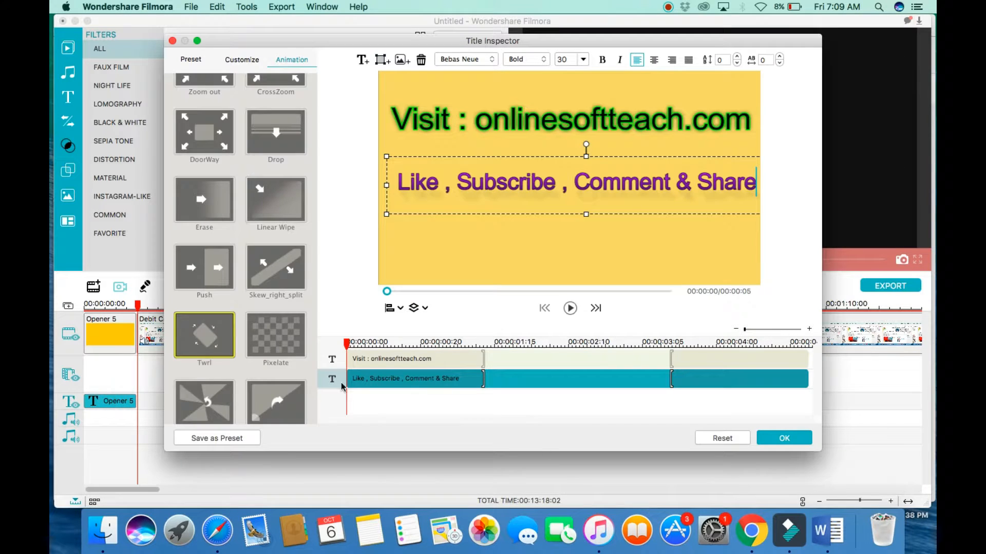
left_click(790, 441)
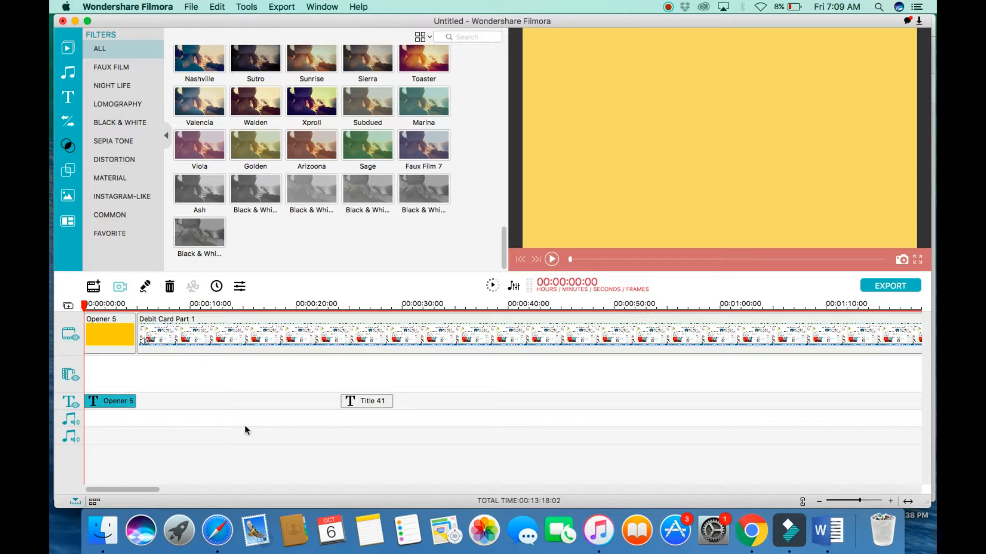
- Preview the LensFlare 5 overlay, add it over the Opener 5 clip and play back the opener
left_click(74, 173)
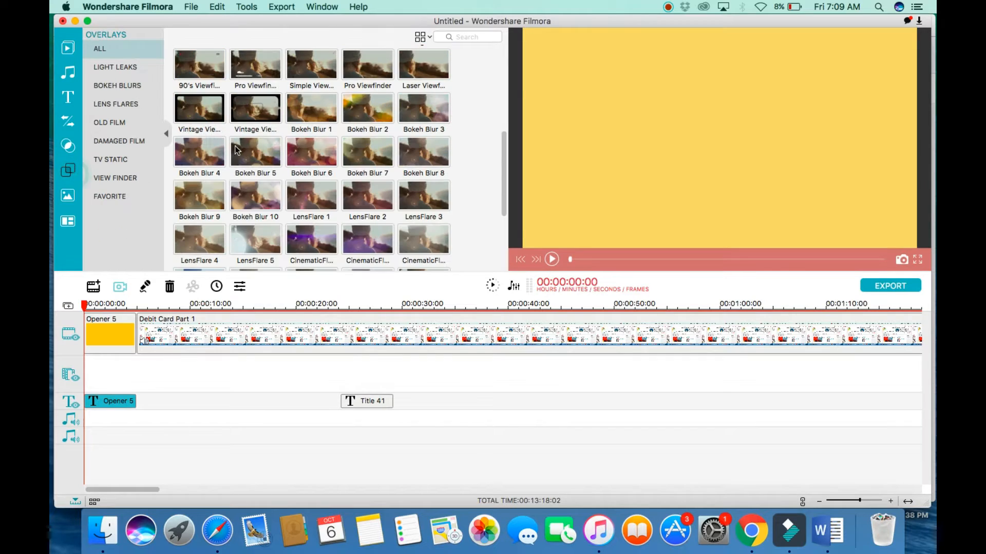
left_click(244, 234)
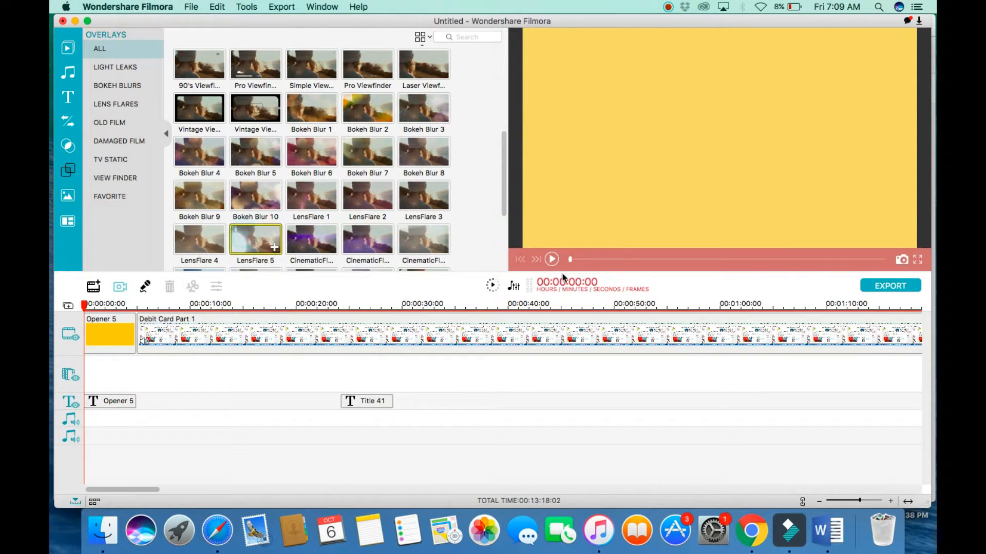
left_click(552, 260)
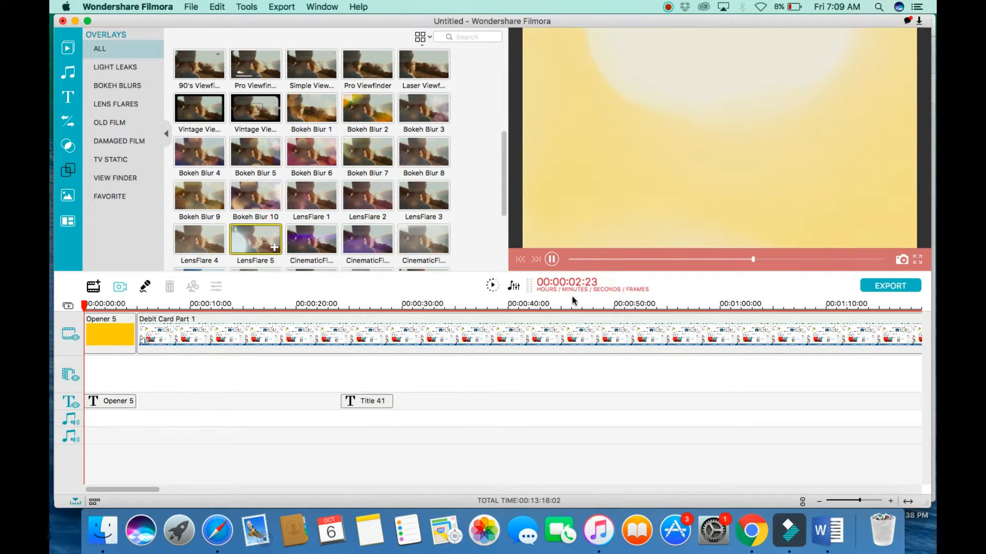
left_click(551, 260)
left_click_drag(241, 229, 88, 365)
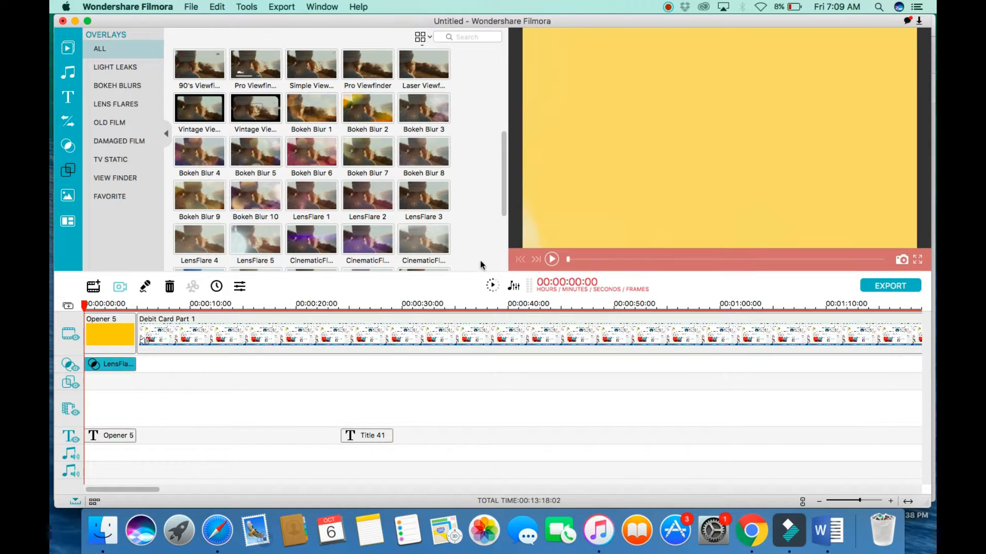
left_click(552, 259)
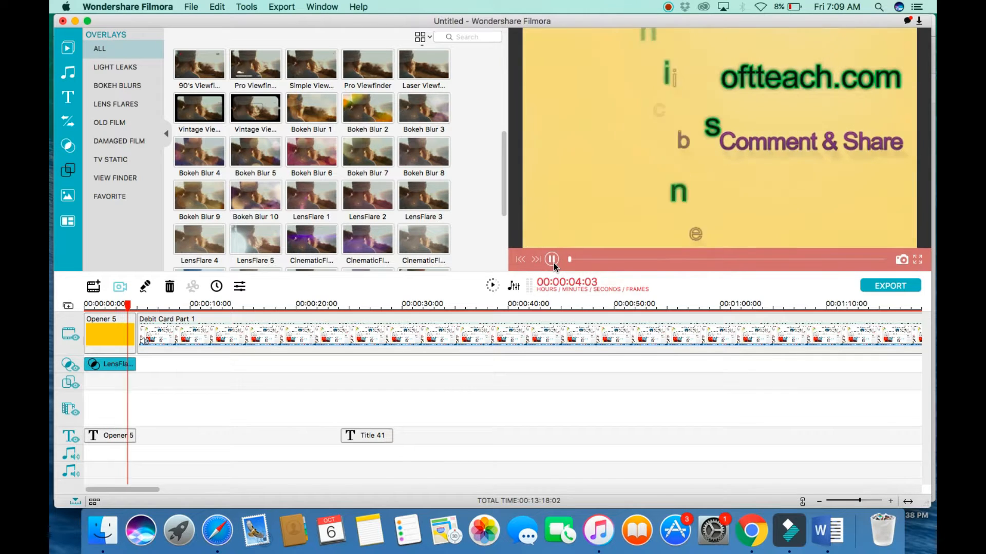
left_click(552, 259)
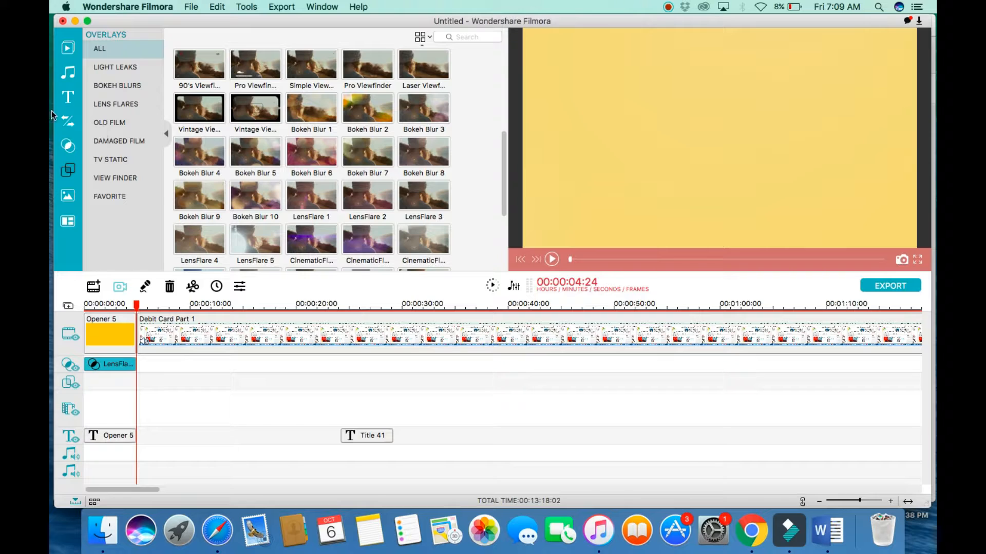
- Open the split screen layouts and preview the six-pane layout
left_click(67, 221)
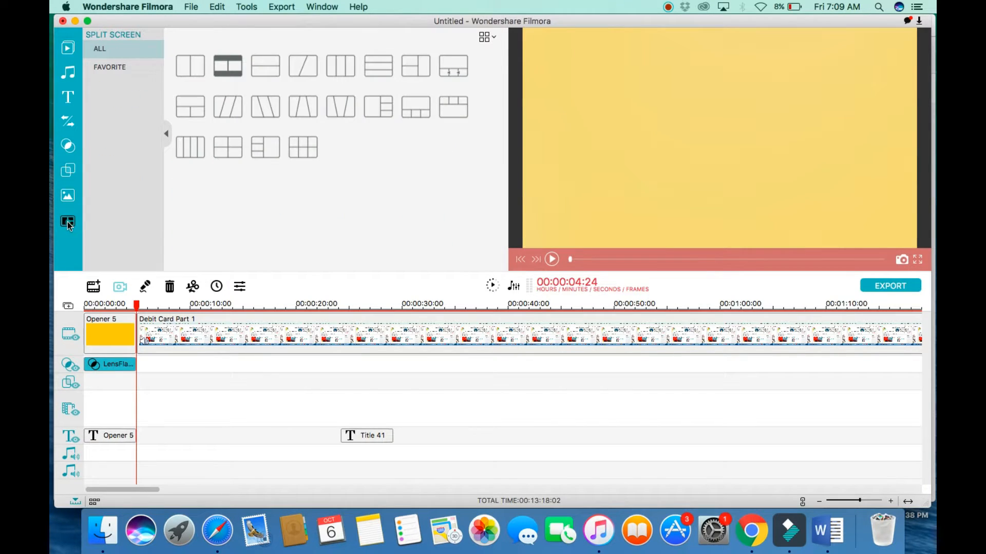
left_click(307, 153)
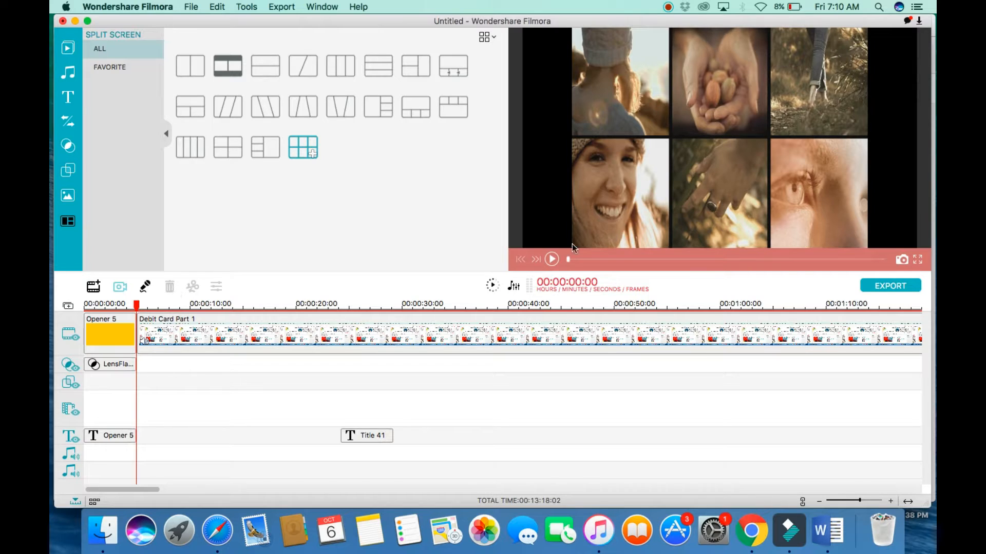
left_click(551, 259)
left_click(549, 256)
- Open the music library and listen to the track with the Within Reach cover
left_click(70, 95)
left_click(72, 76)
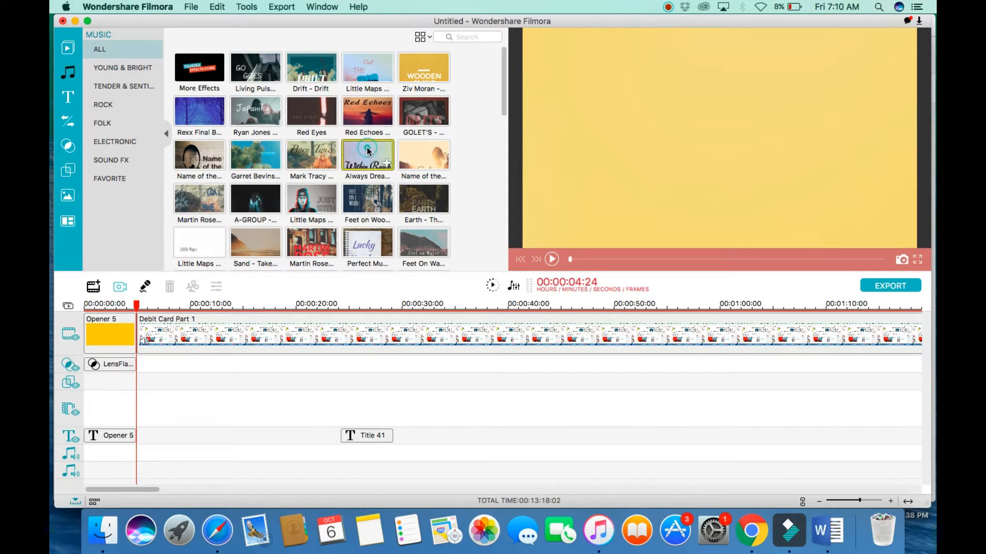
left_click(366, 147)
left_click(551, 259)
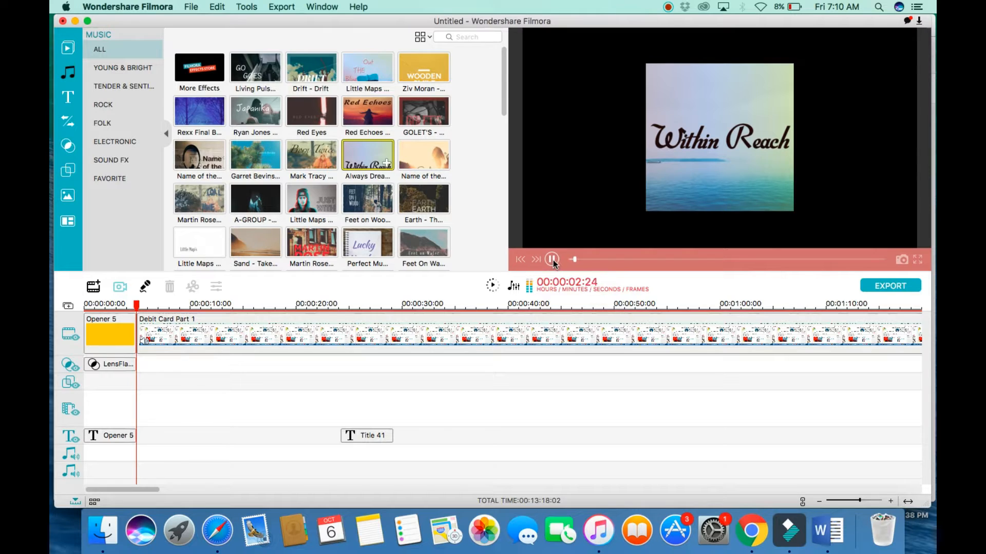
left_click(553, 260)
- View the end of the Debit Card clip on the timeline, and look through the media and text libraries
scroll(477, 375, "right", 5)
scroll(480, 374, "right", 15)
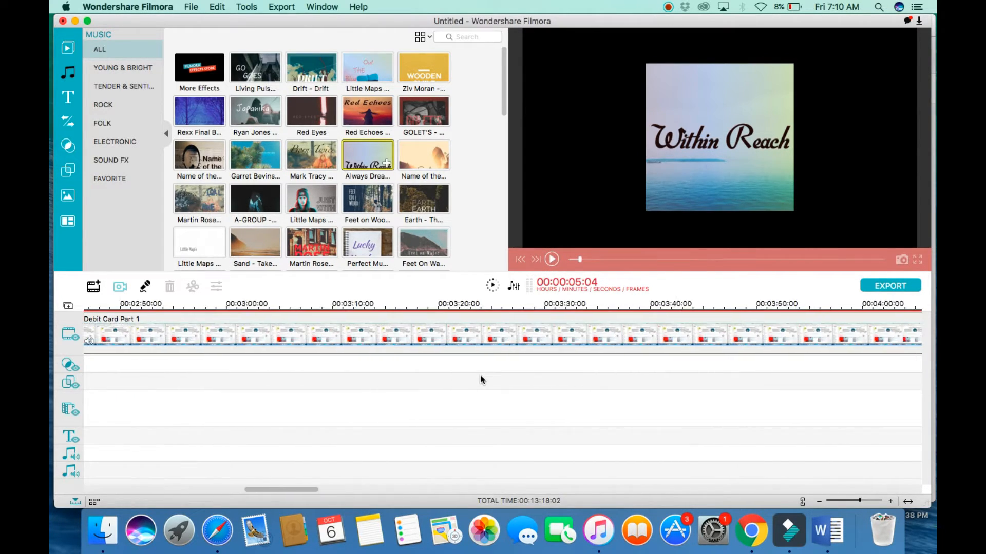
scroll(479, 374, "right", 2)
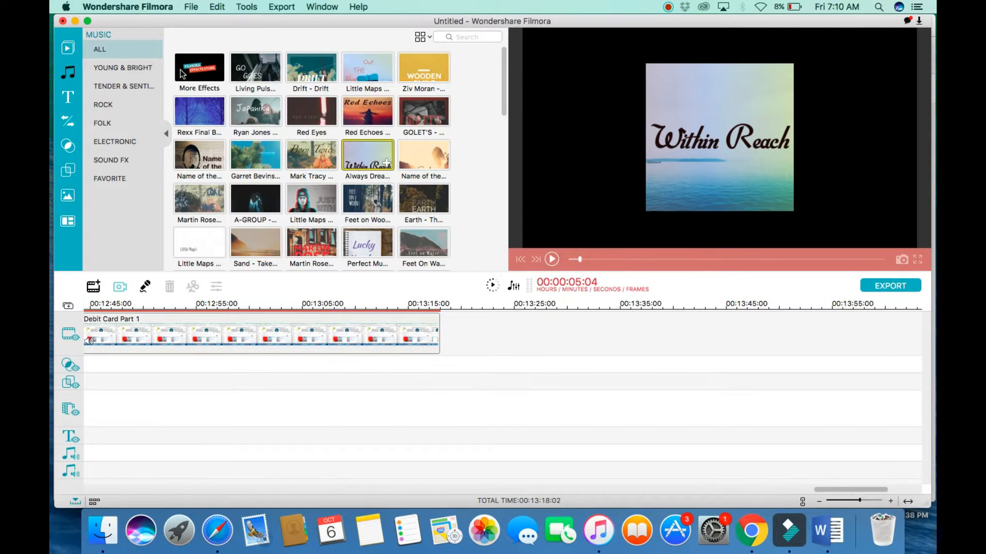
left_click(68, 48)
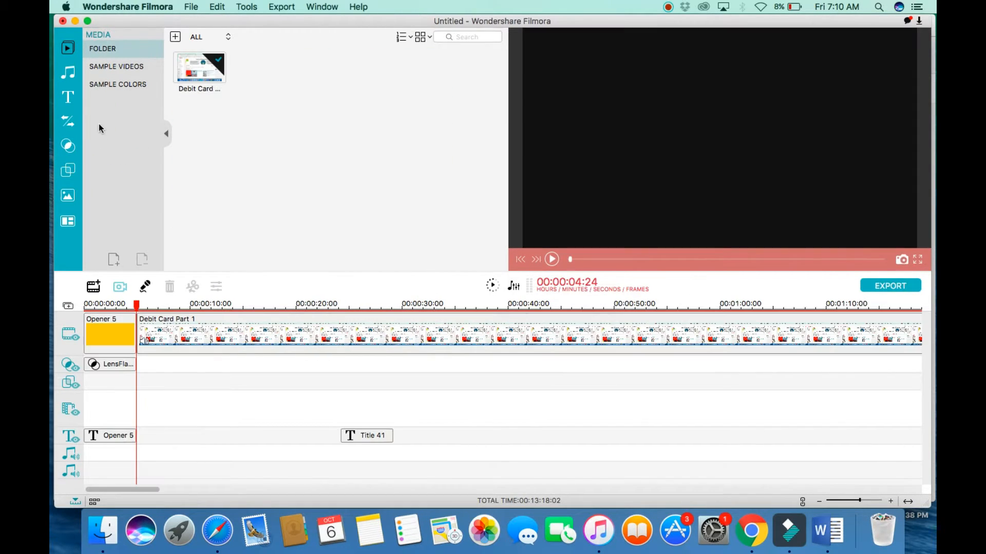
left_click(70, 97)
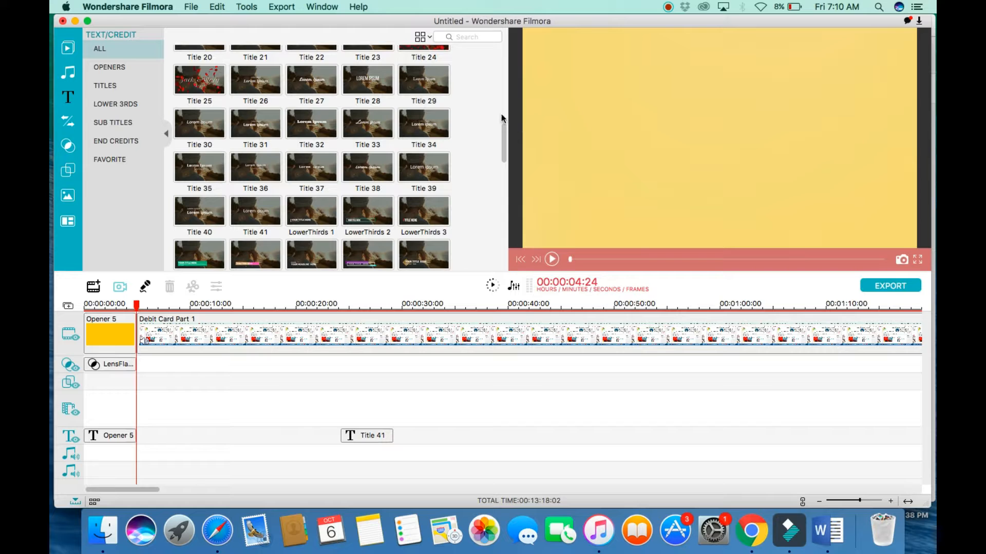
- Add Opener 18 to the video track directly after the end of the Debit Card Part 1 clip
scroll(370, 158, "up", 10)
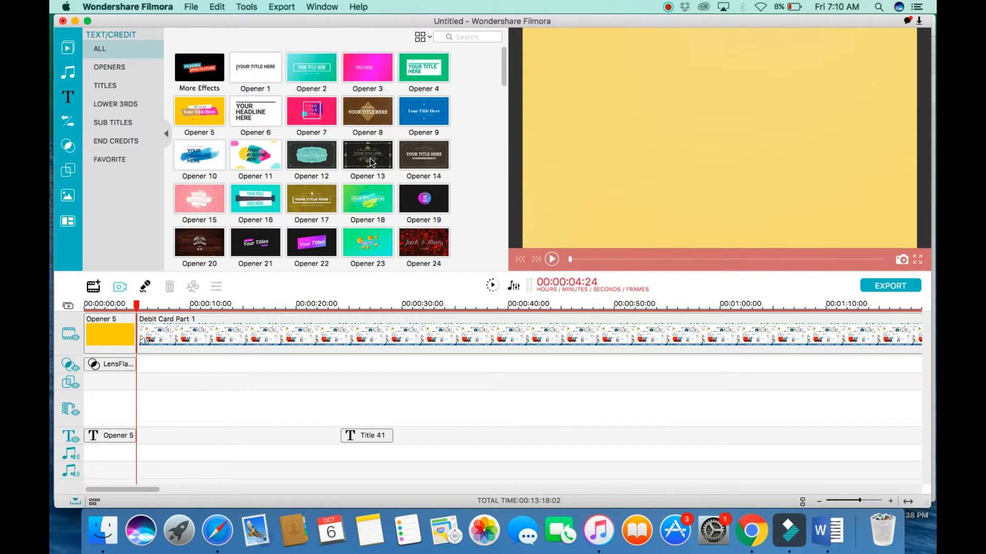
left_click(624, 490)
scroll(735, 398, "right", 15)
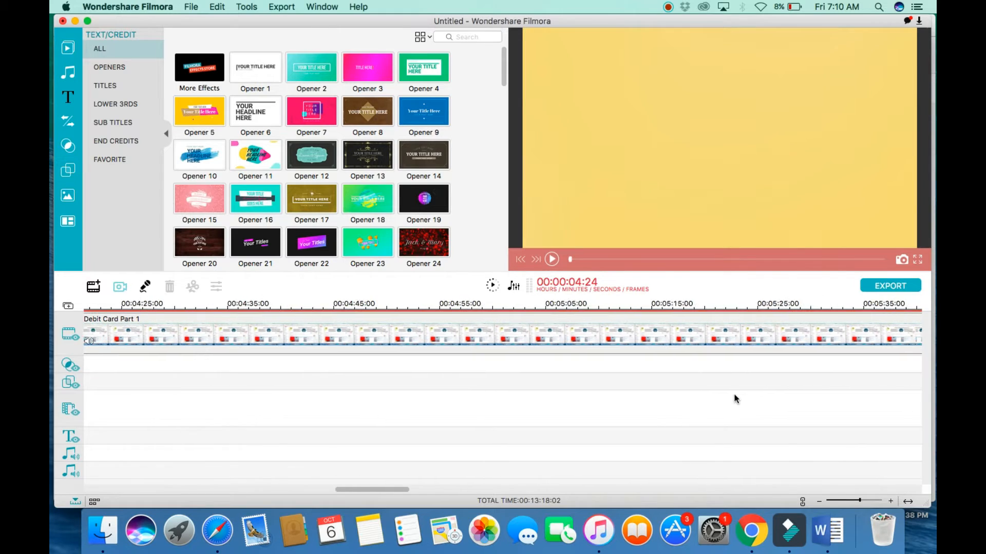
scroll(735, 398, "right", 10)
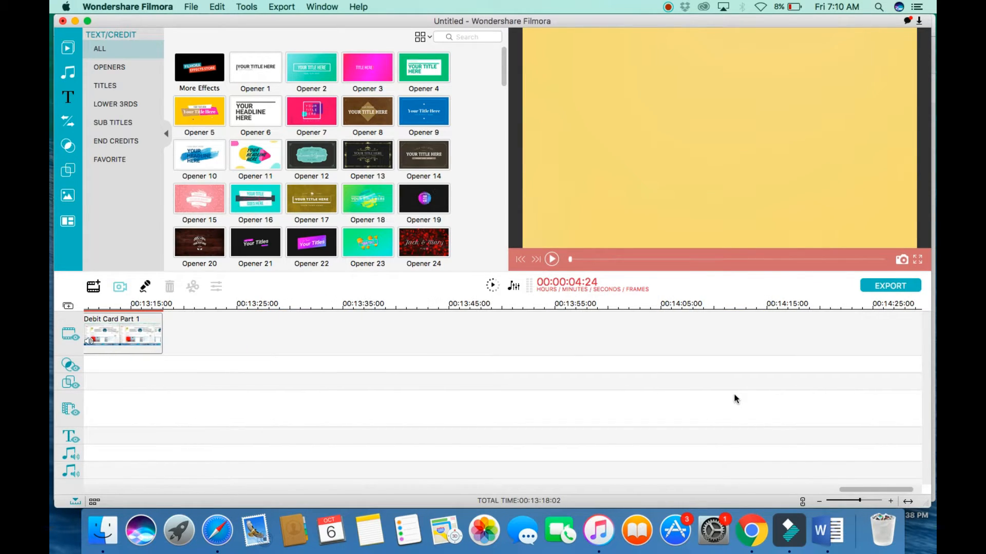
left_click_drag(367, 206, 175, 332)
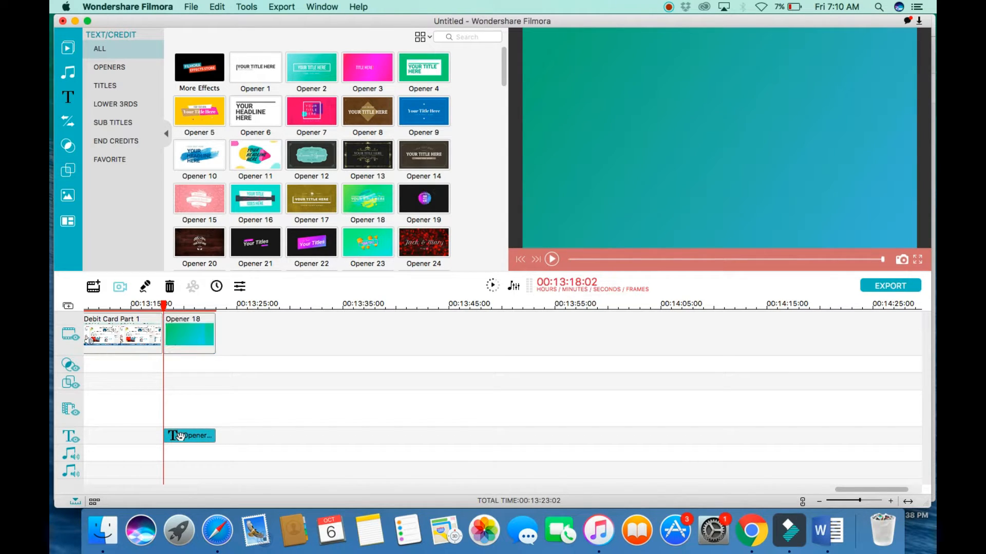
- Open the Opener 18 title for editing and delete its animated graphic and placeholder title text
double_click(181, 436)
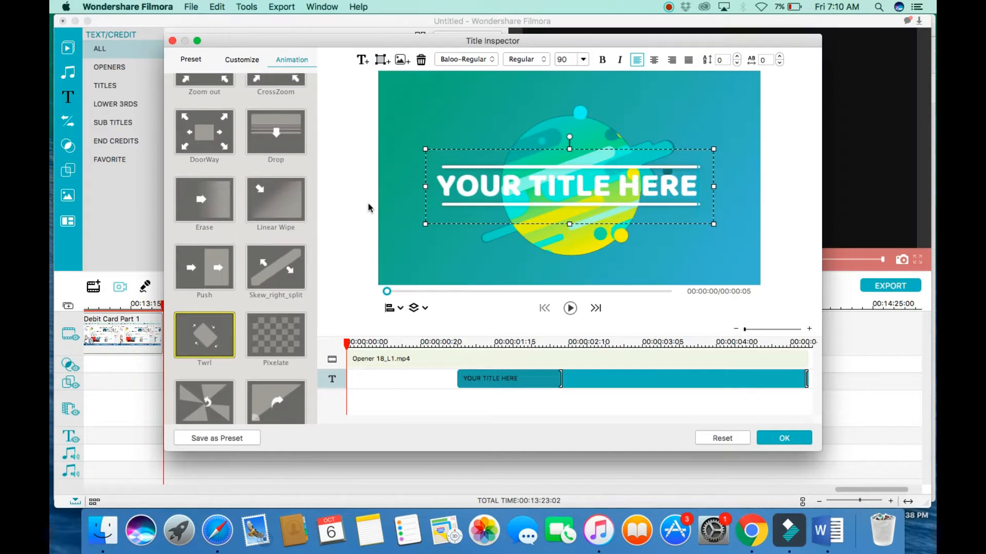
left_click(555, 107)
key("Delete")
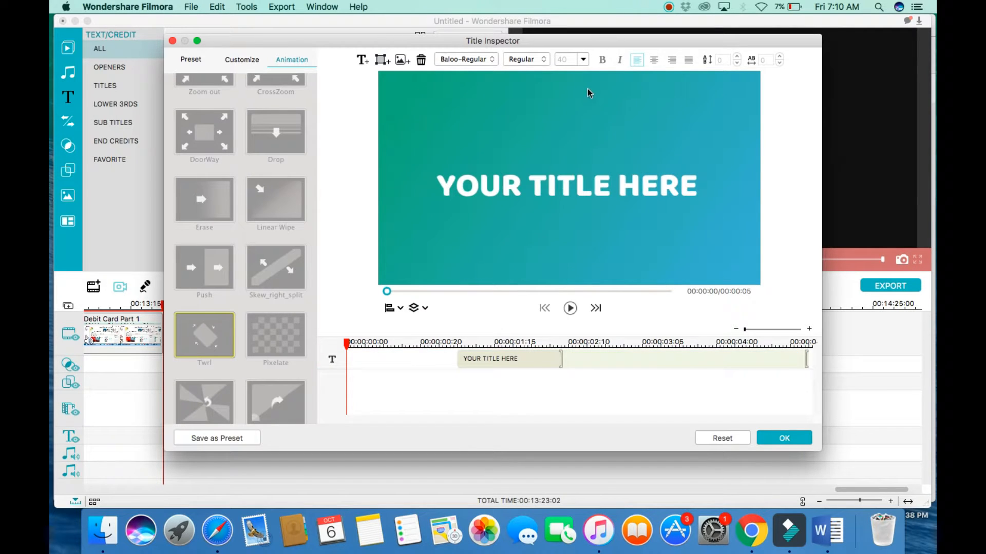
left_click(677, 186)
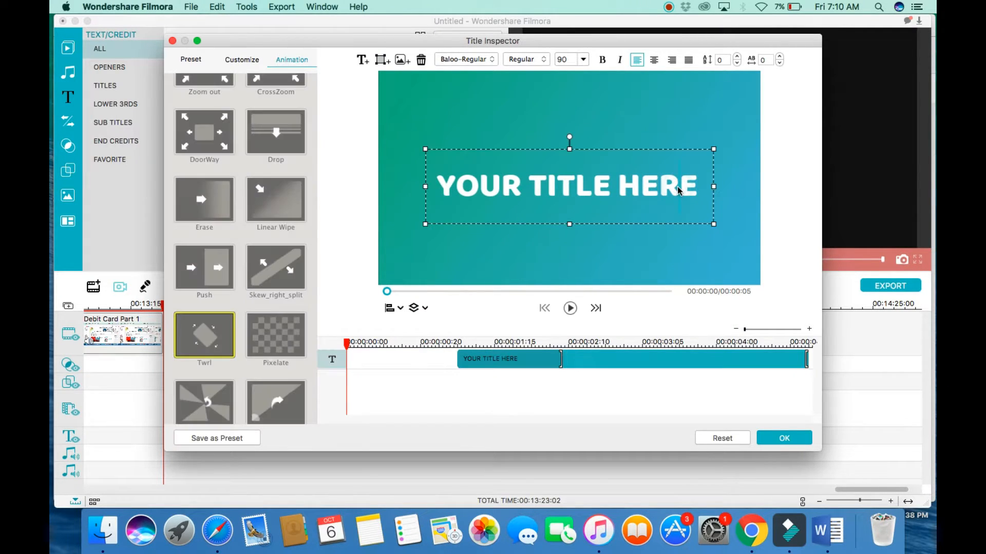
left_click(421, 60)
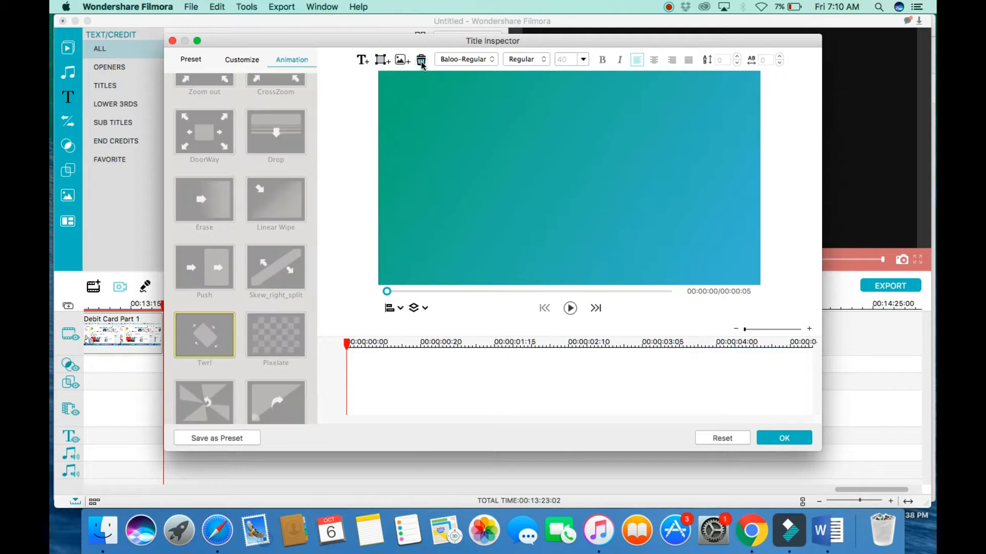
- Add a new text box to the closing title and replace its default text with "Thanks For Watching"
left_click(363, 60)
key("BackSpace")
key("BackSpace")
key("BackSpace")
key("BackSpace")
key("BackSpace")
key("BackSpace")
key("BackSpace")
key("BackSpace")
key("BackSpace")
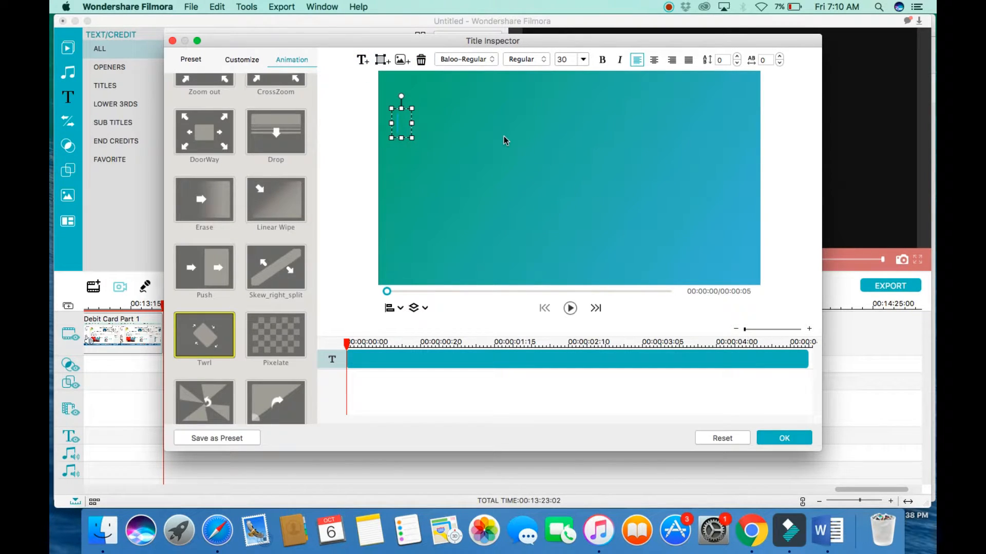
type("Than")
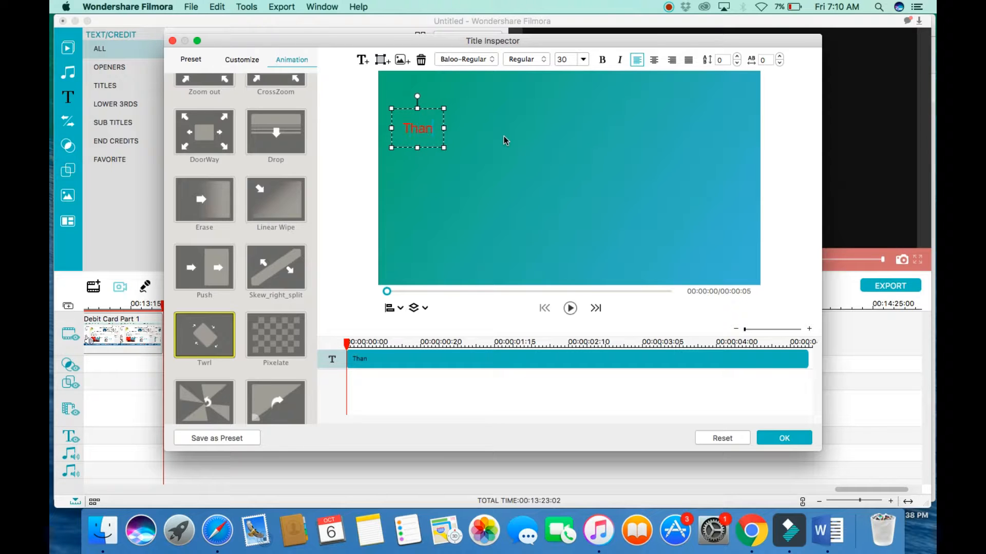
type("ks For")
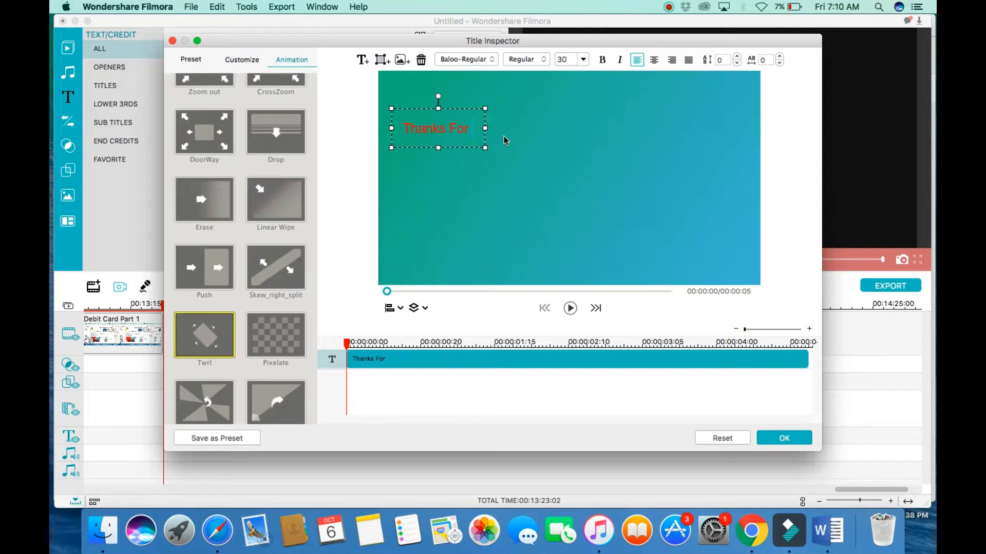
type(" Watching")
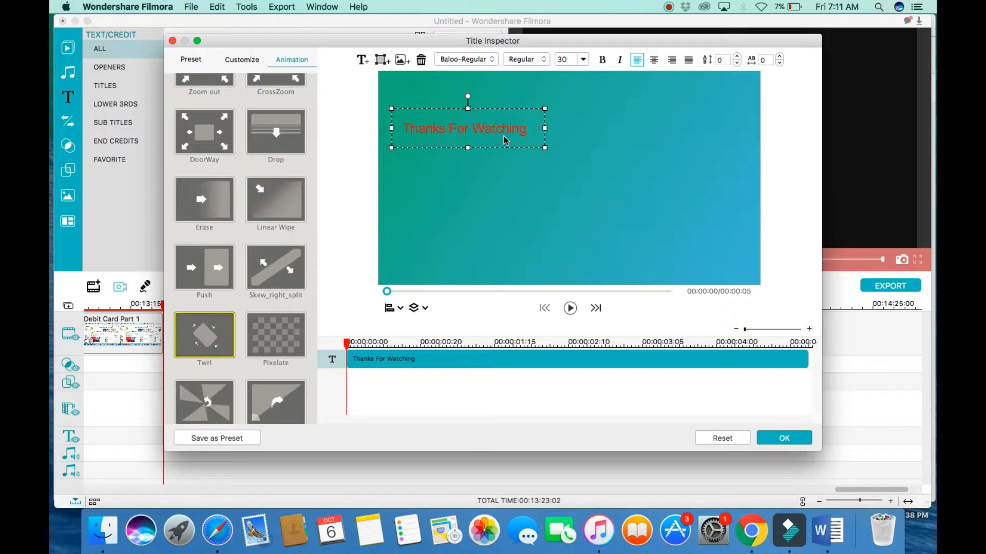
- Add the lines "Don't Forget" and "Like , Subscribes , Comment & Share" below "Thanks For Watching"
key("Return")
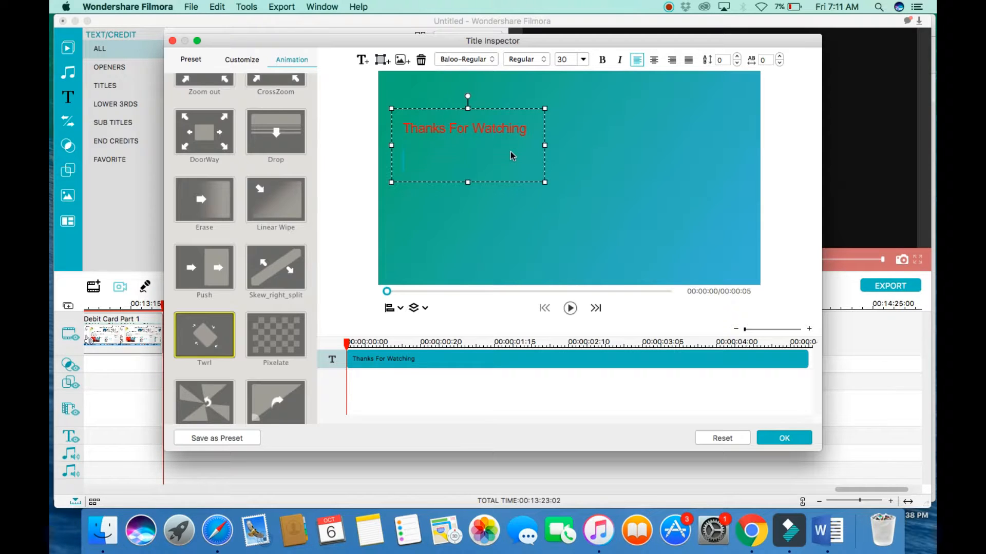
type("Don't Forget")
key("Return")
type("Like ,")
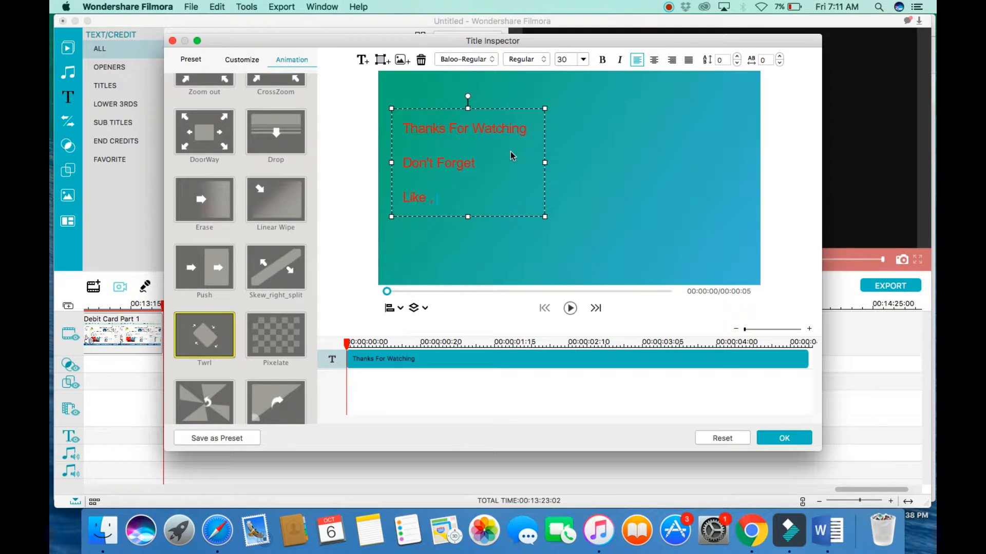
type(" Subscribes , Com")
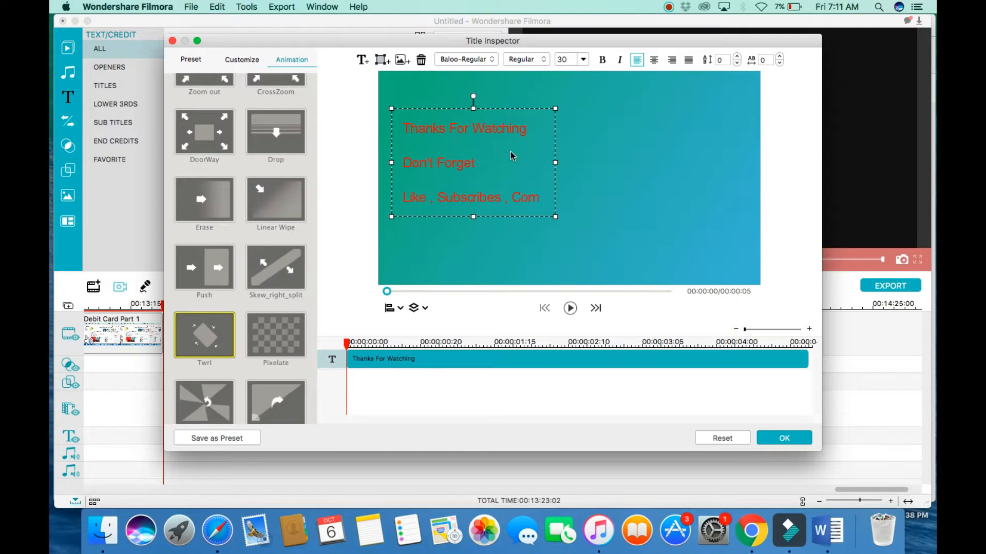
type("ment &")
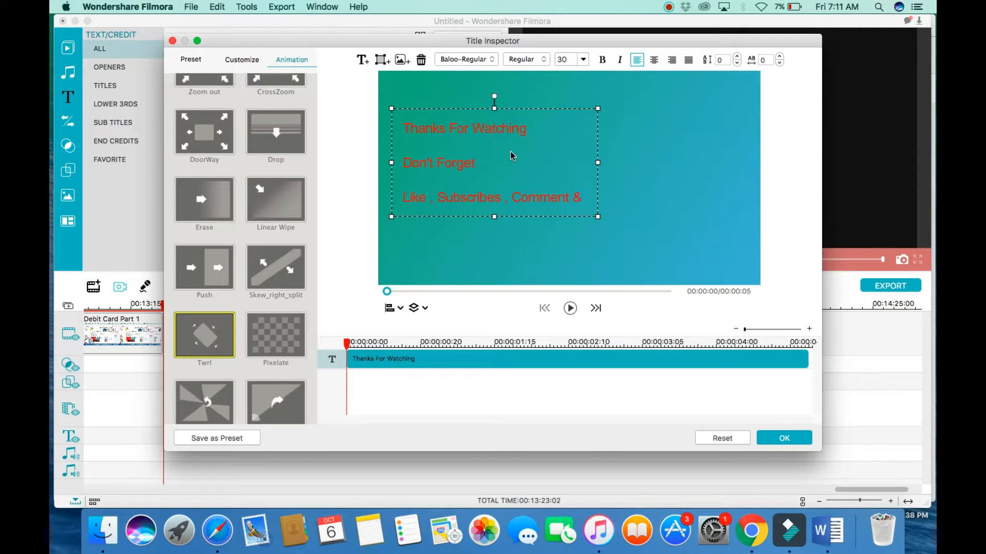
type(" Share")
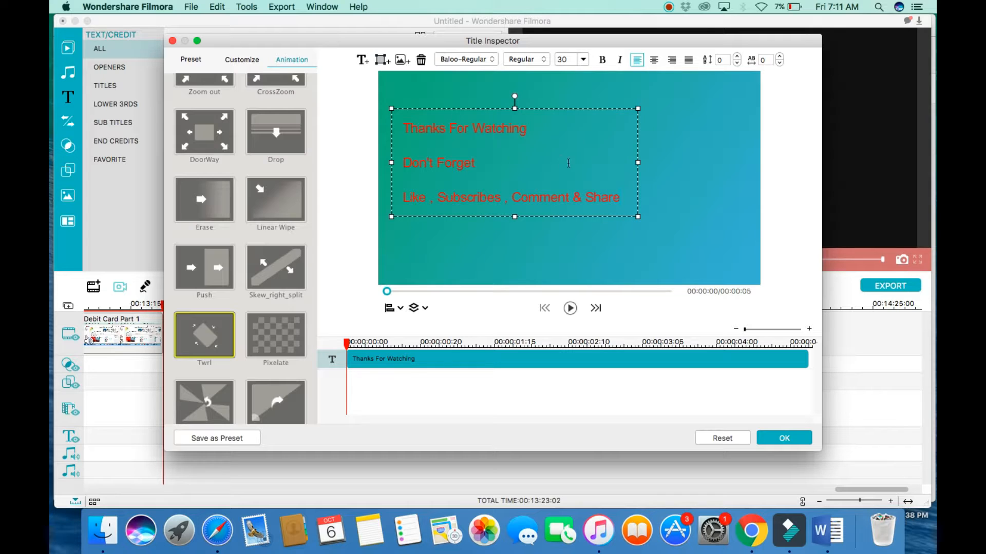
- Center-align the closing text and enlarge its text box to fill most of the frame
left_click(655, 60)
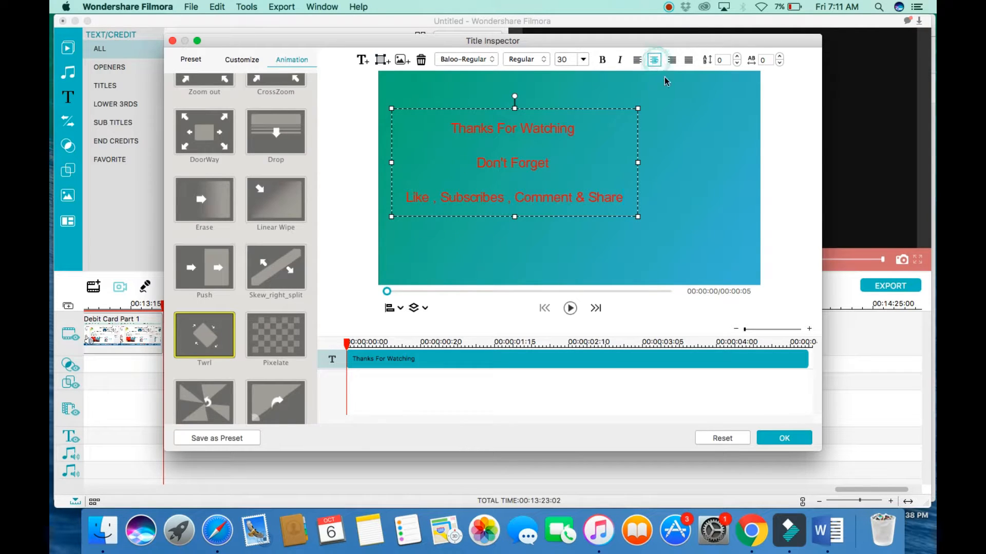
left_click_drag(638, 217, 759, 322)
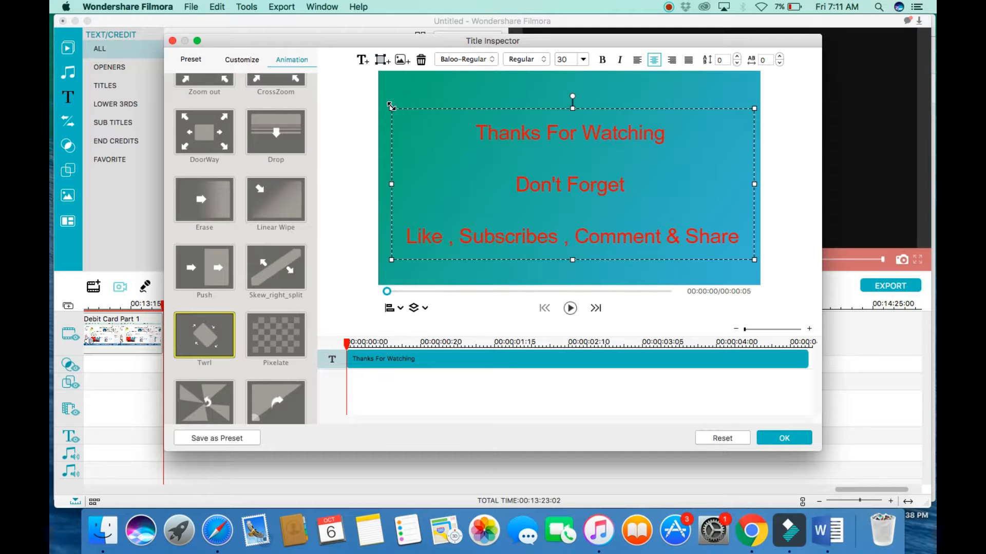
left_click_drag(391, 109, 383, 59)
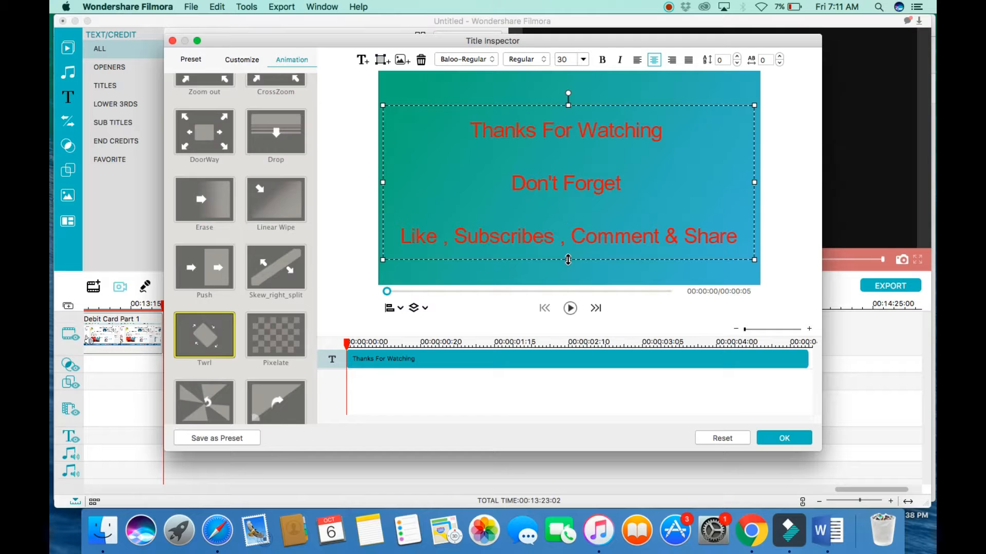
left_click_drag(568, 259, 568, 276)
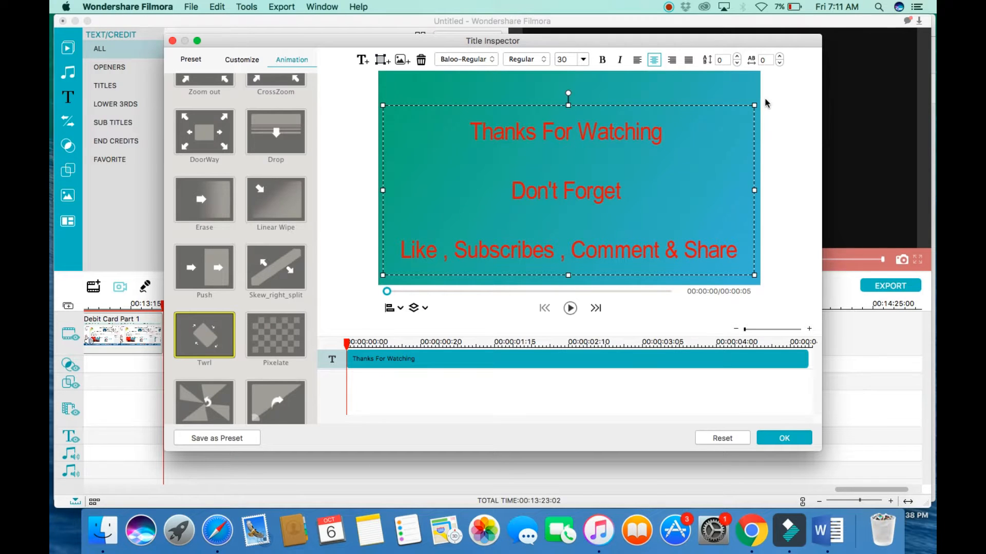
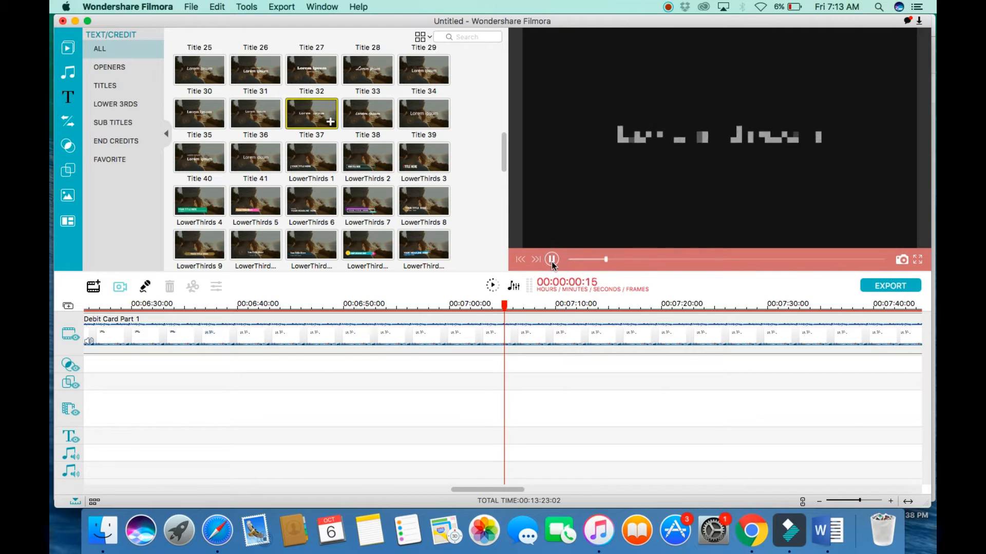
- Preview the Title 39 and Title 29 styles, and add Title 29 to the text track at 00:07:05:05 under the Debit Card clip
left_click(413, 125)
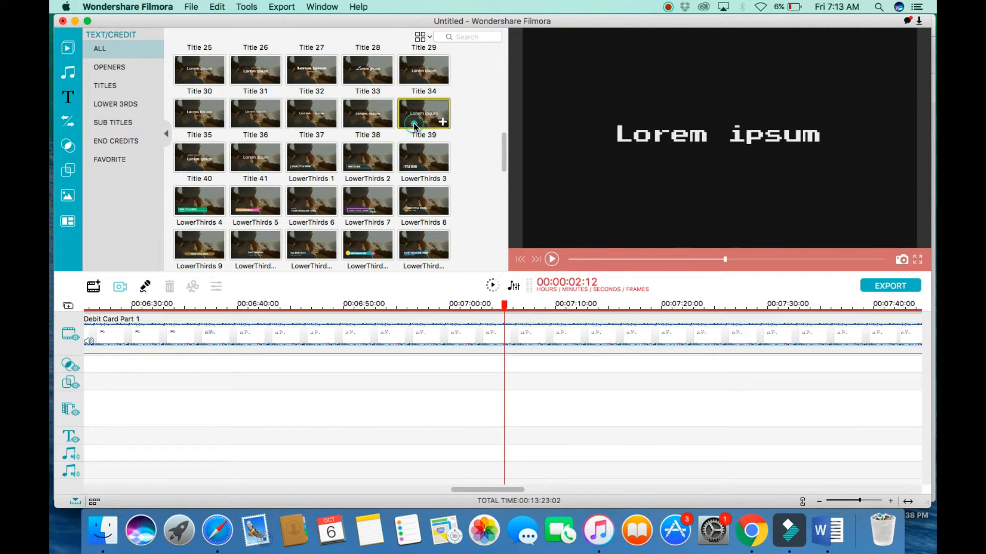
left_click(547, 259)
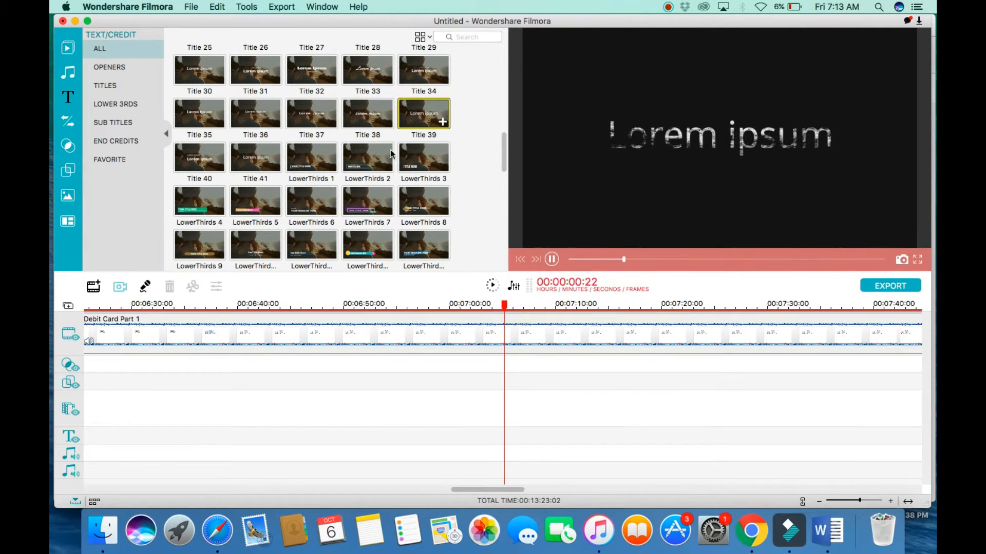
scroll(401, 95, "up", 1)
scroll(402, 96, "up", 3)
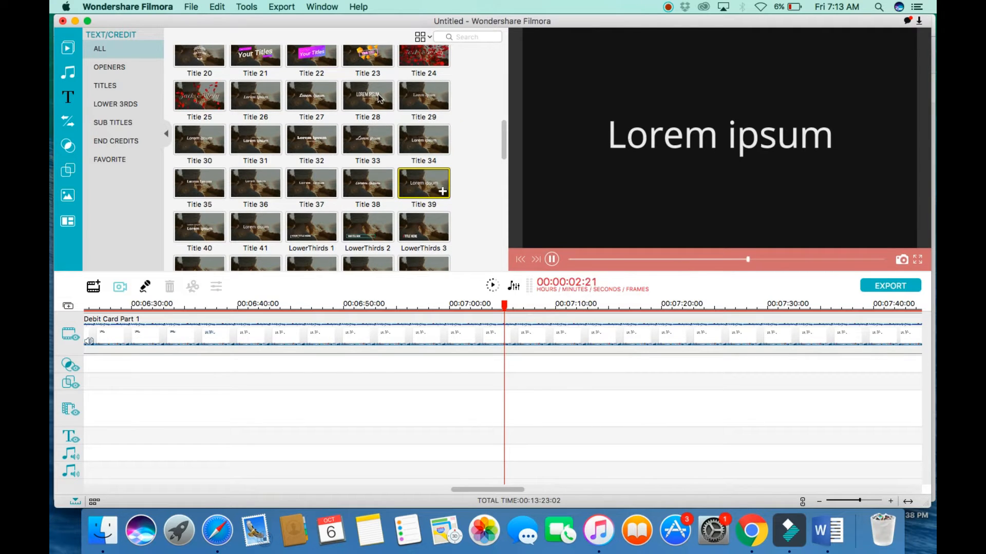
left_click(422, 105)
left_click(550, 259)
left_click_drag(423, 97, 540, 430)
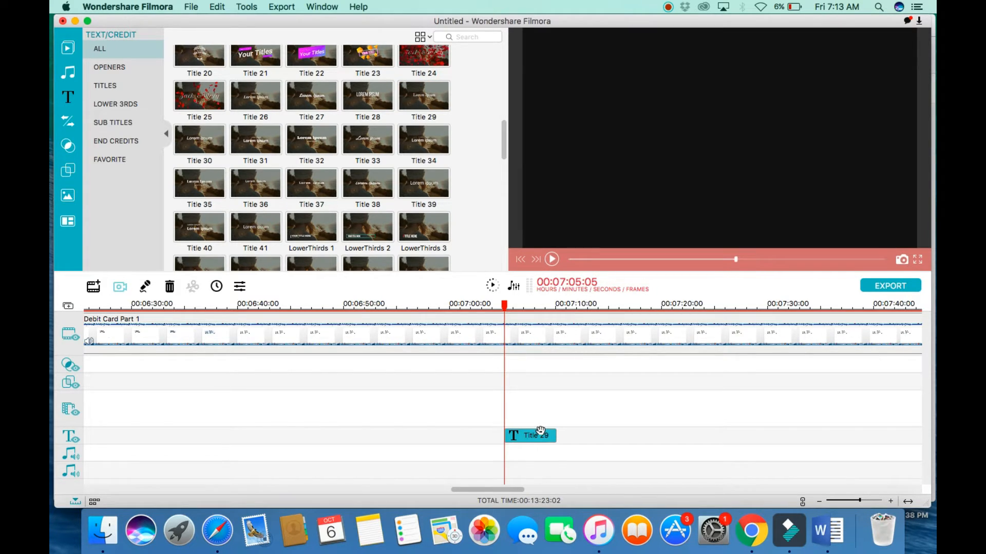
- Replace the placeholder text of the Title 29 clip with "Visit : onlinesoftteach.com"
double_click(540, 436)
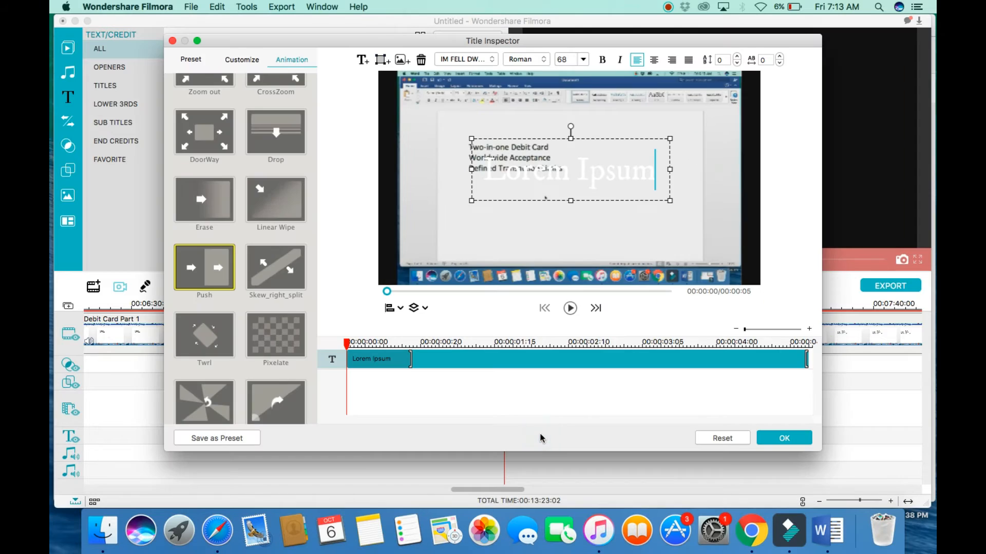
key("BackSpace")
key("BackSpace")
key("BackSpace")
key("BackSpace")
key("BackSpace")
key("BackSpace")
key("BackSpace")
key("BackSpace")
key("BackSpace")
key("BackSpace")
key("BackSpace")
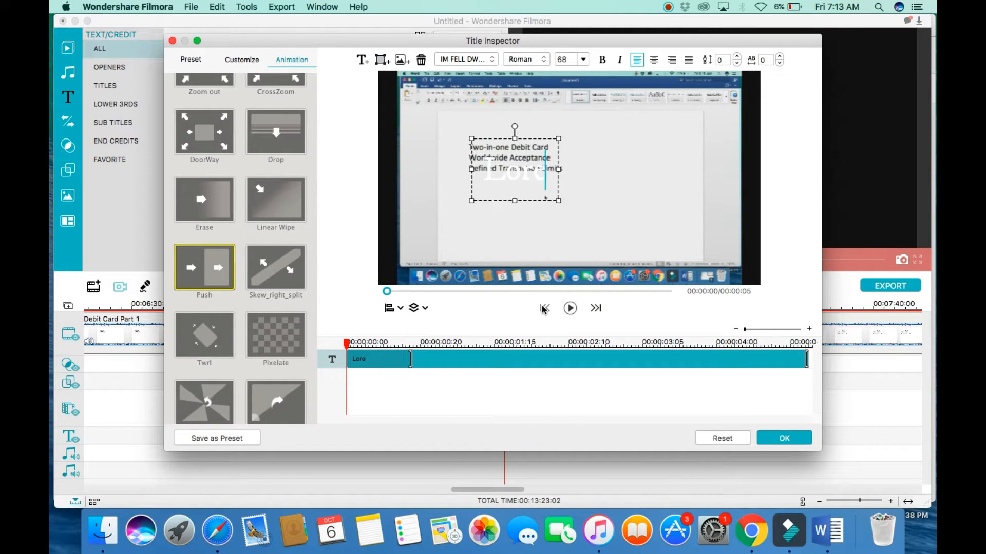
type("Visit")
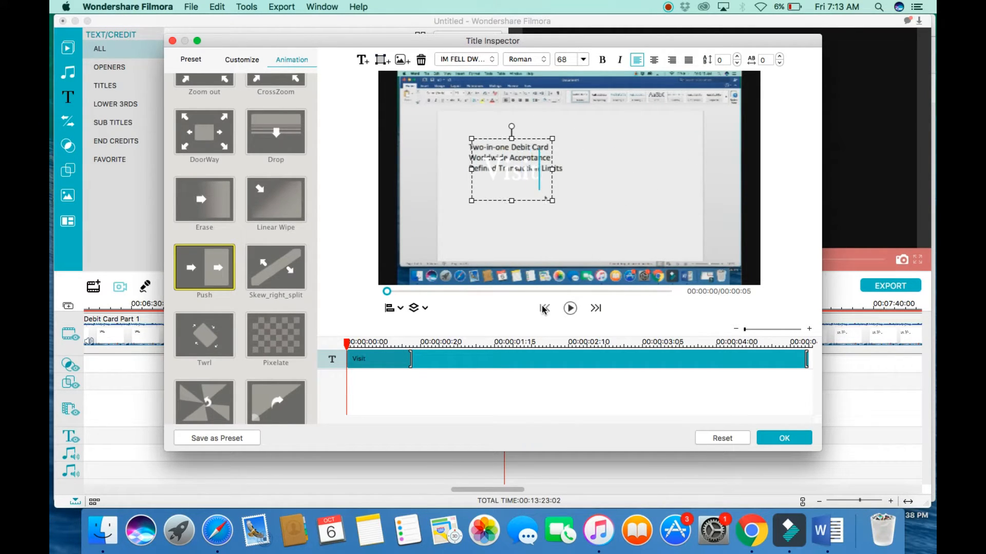
type(" : o")
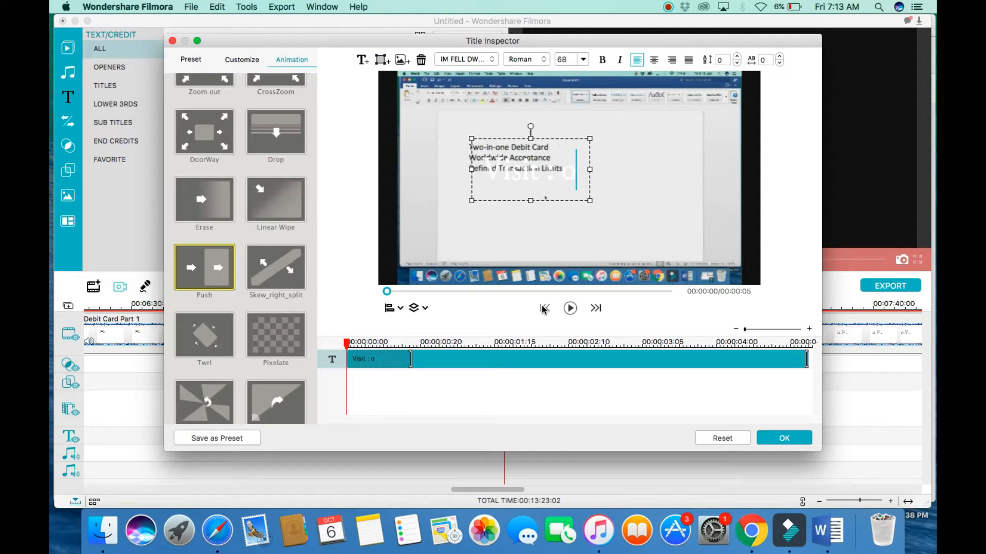
type("nlinesof")
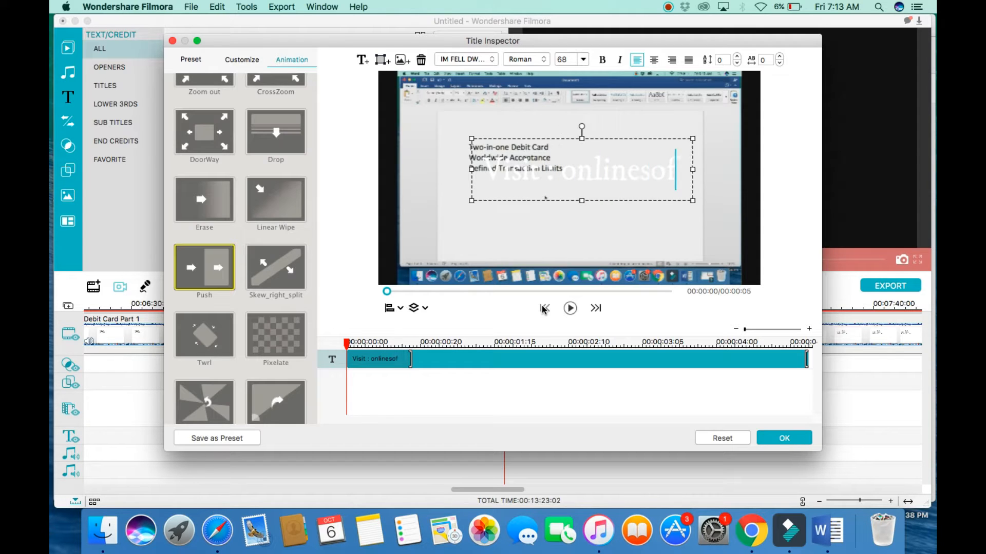
type("tteach")
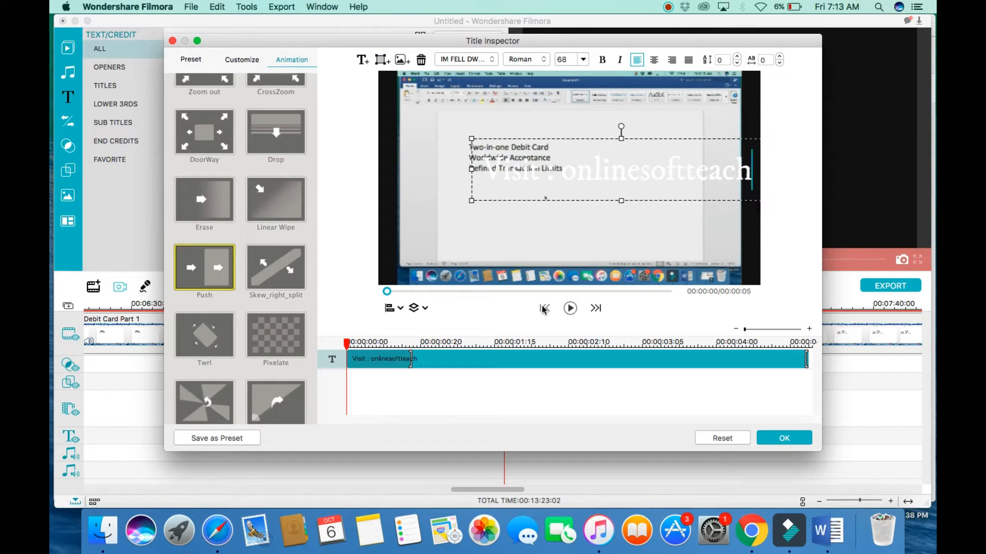
type(".com")
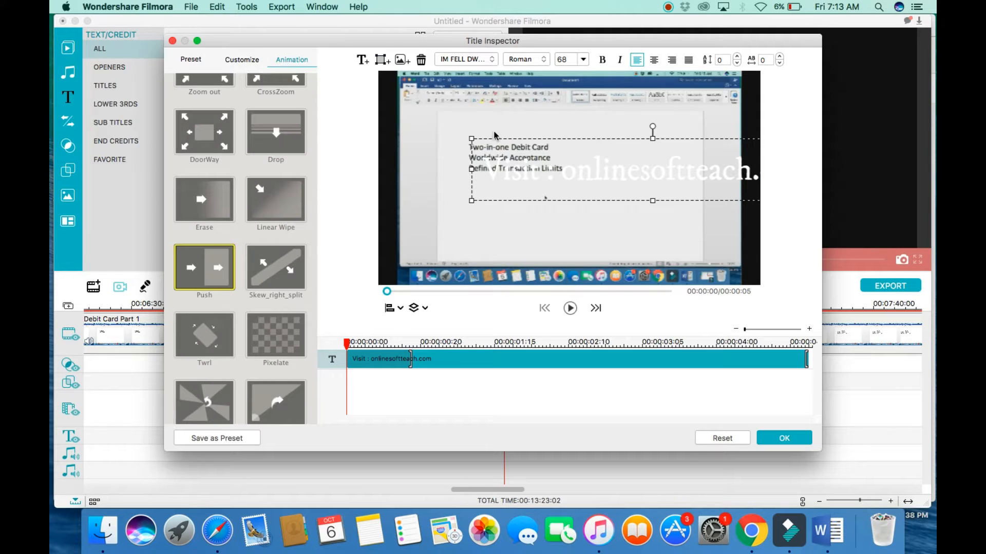
- Move the website caption to the lower part of the frame and enlarge its text box to nearly the frame's width
left_click_drag(503, 139, 457, 195)
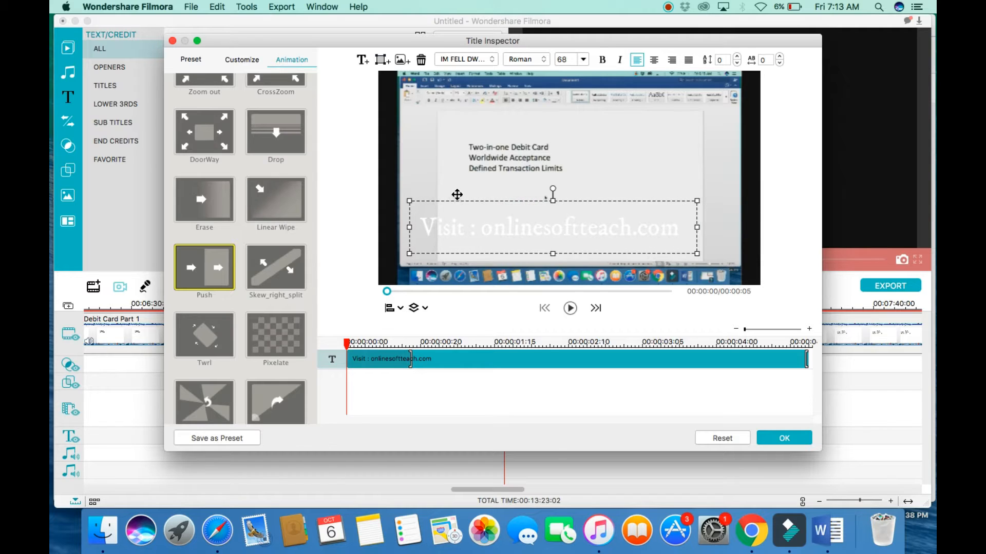
left_click_drag(699, 201, 744, 189)
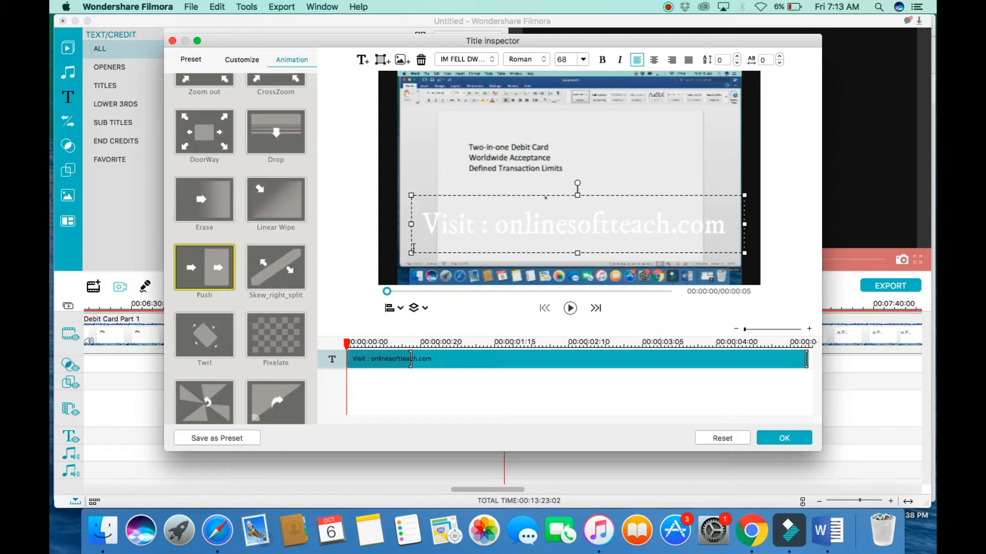
left_click_drag(411, 253, 403, 255)
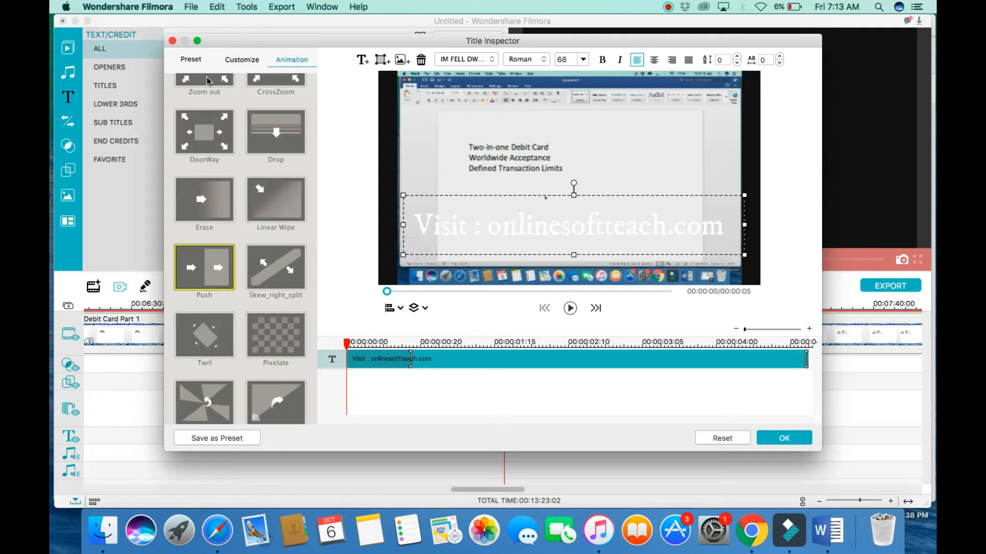
- Apply the Text style 16 preset to the website caption
left_click(234, 60)
left_click(191, 59)
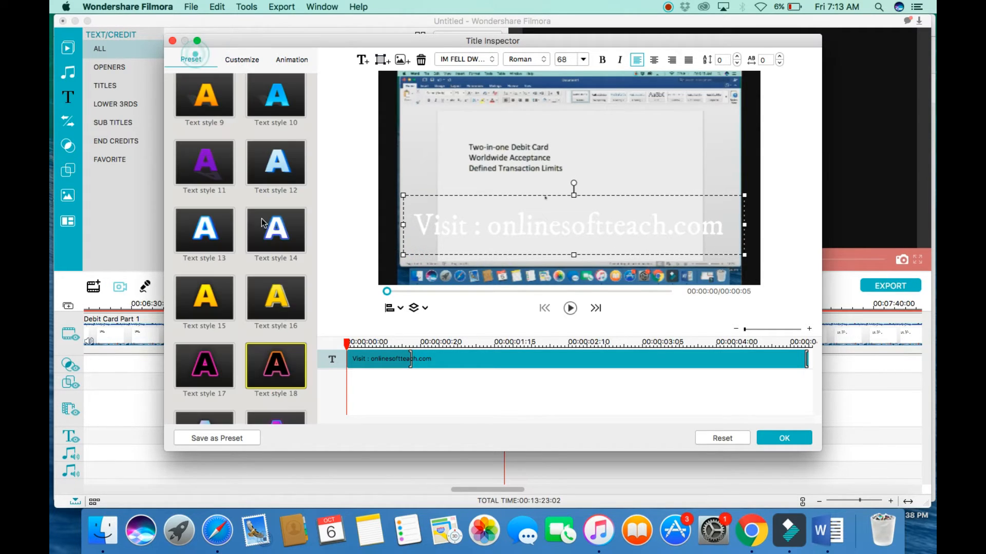
left_click(262, 308)
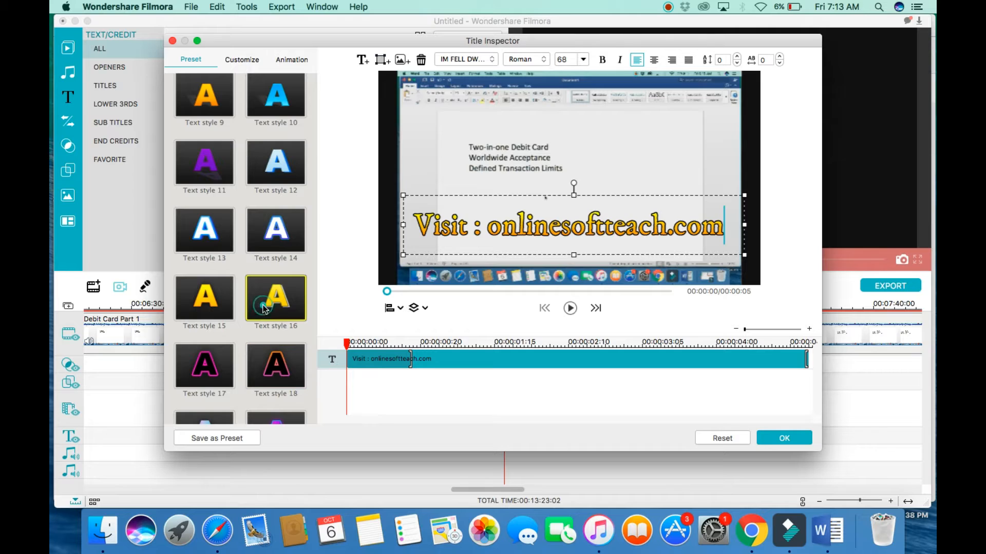
- Try several border colors on the website caption, choose Purple, and confirm the title changes
left_click(240, 59)
left_click(236, 324)
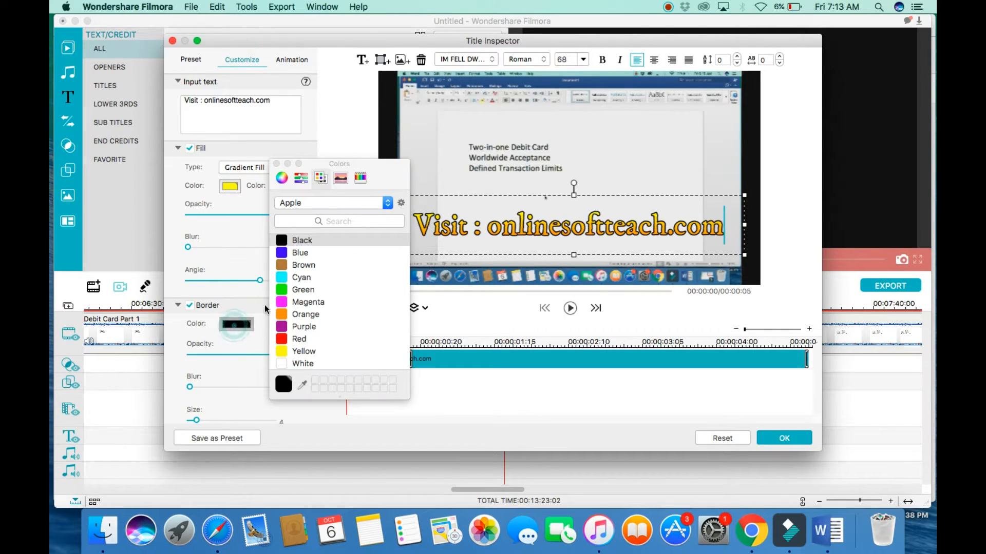
left_click(300, 338)
left_click(298, 290)
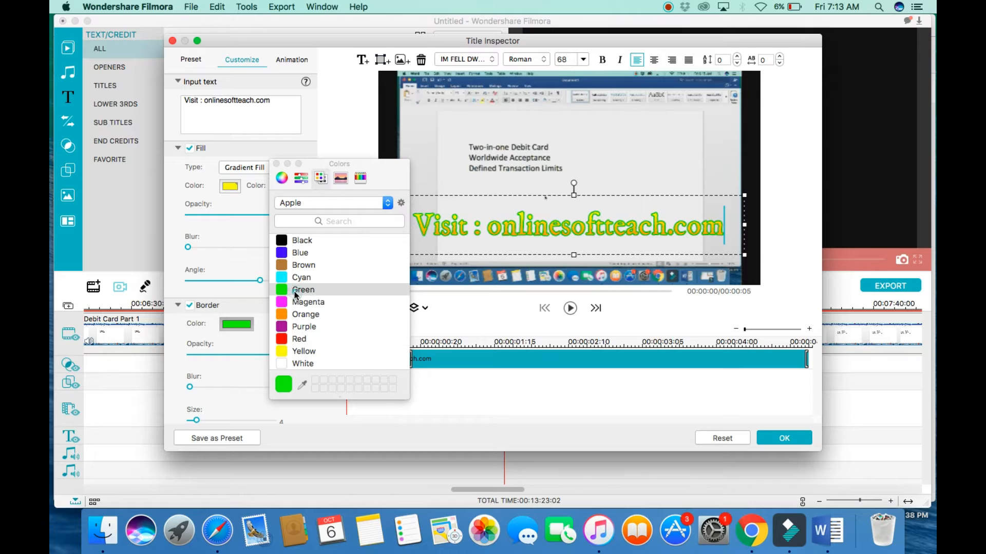
left_click(302, 267)
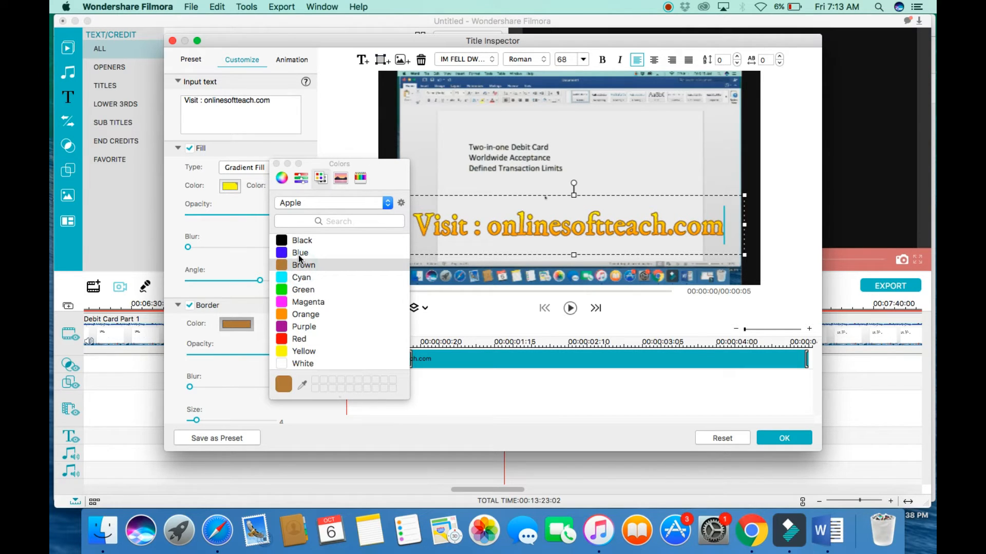
left_click(301, 253)
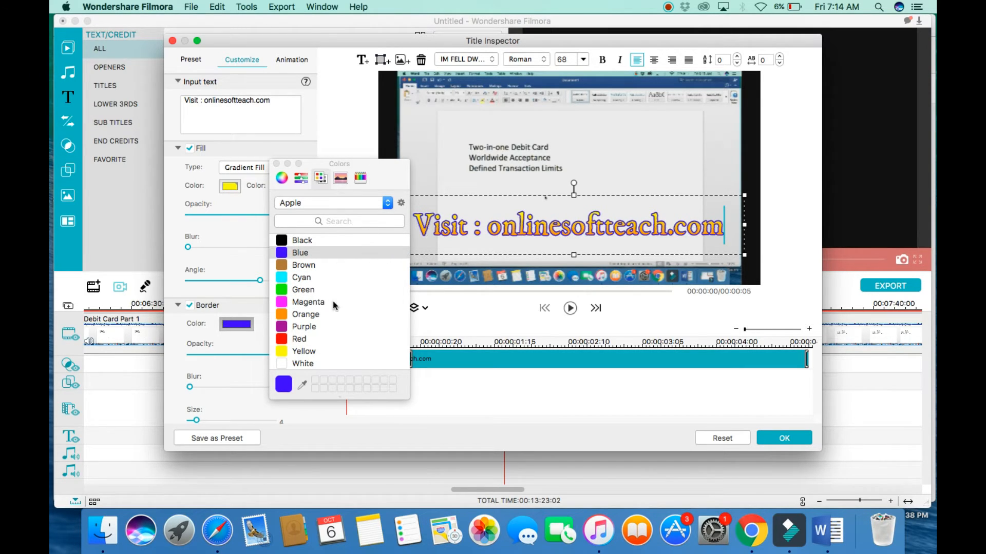
left_click(294, 339)
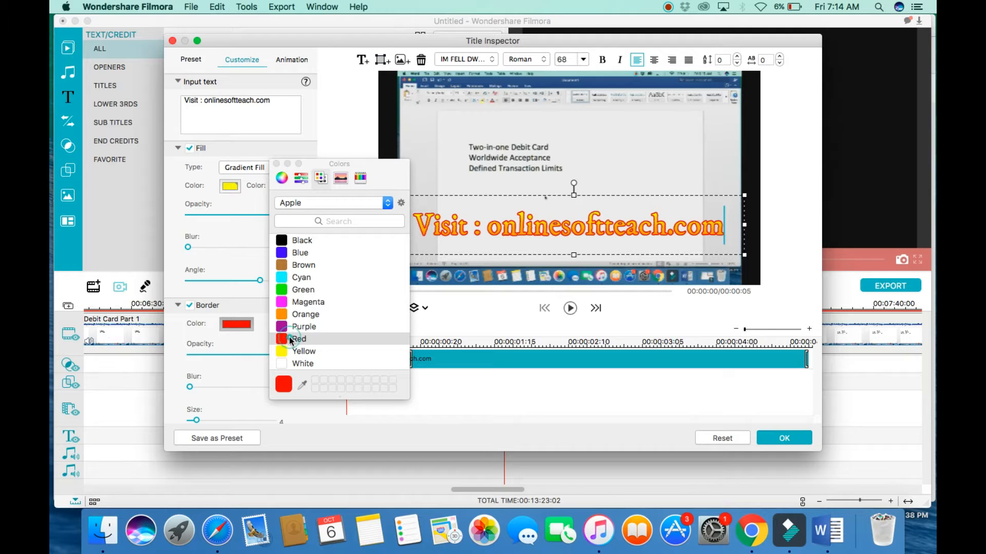
left_click(299, 240)
left_click(300, 255)
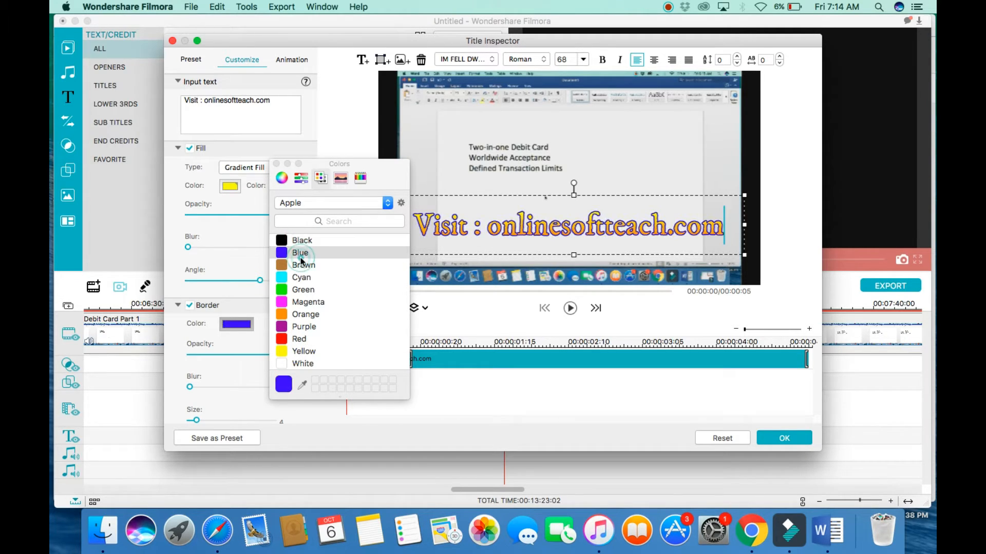
left_click(300, 280)
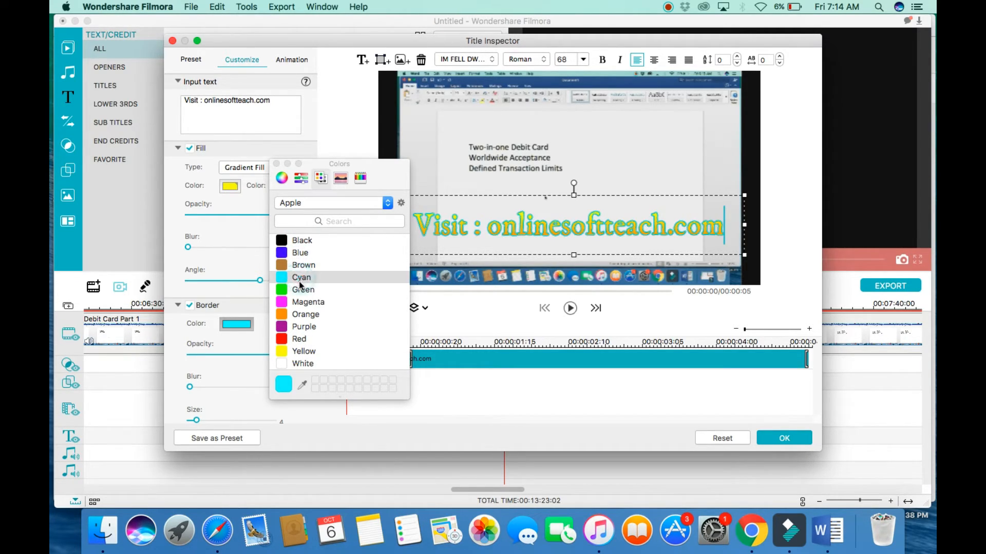
left_click(302, 290)
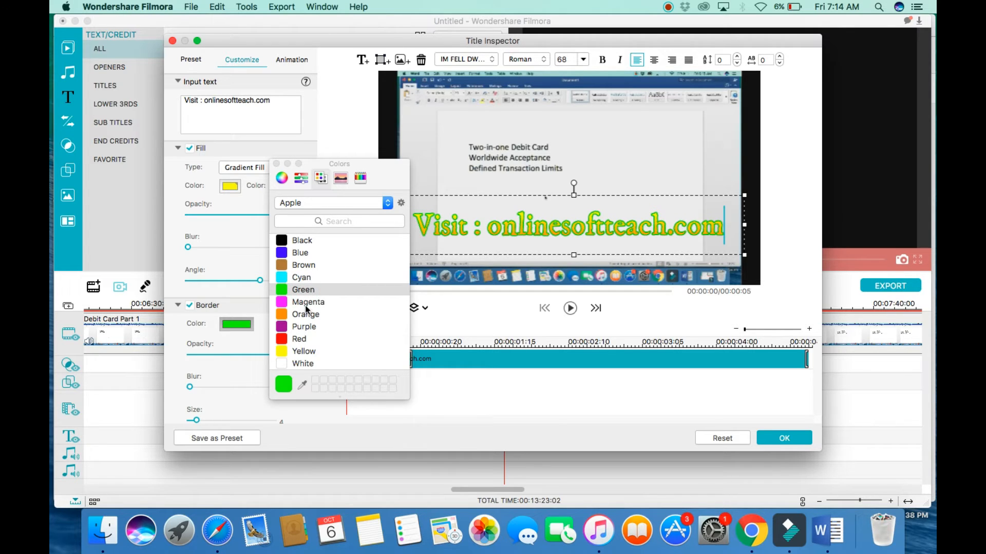
left_click(306, 304)
left_click(305, 315)
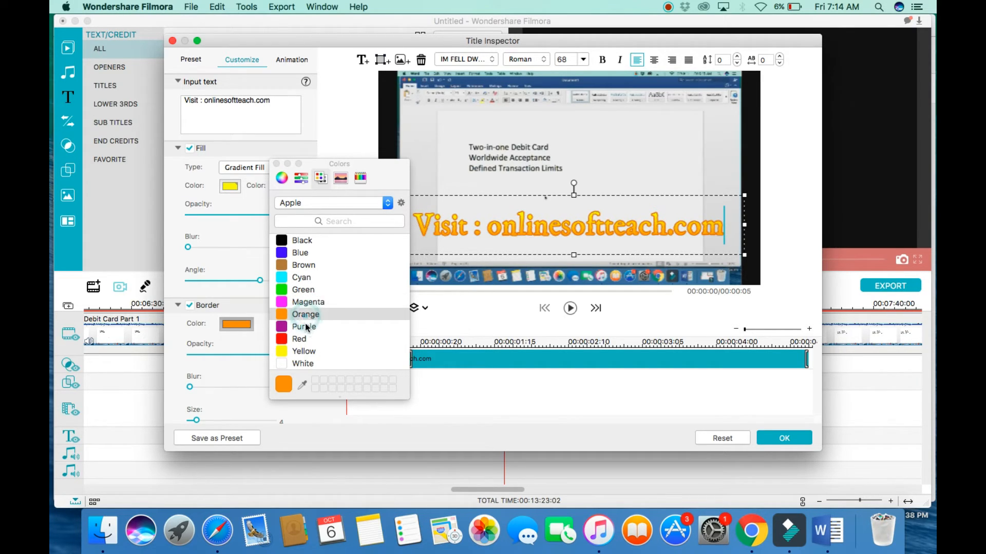
left_click(306, 327)
left_click(780, 439)
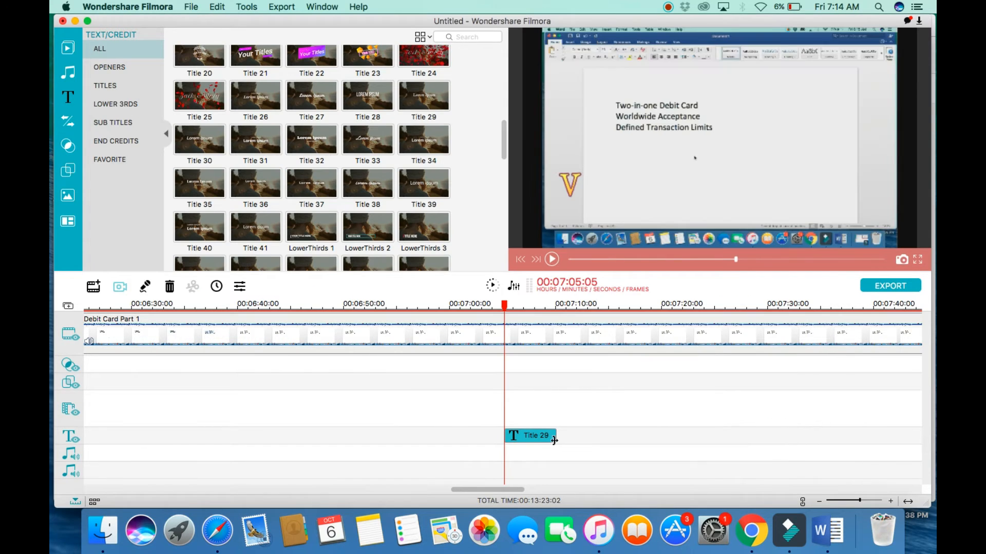
- Try a few animations on the Title 29 caption, apply Type Writer, and play the caption back on the timeline
double_click(535, 435)
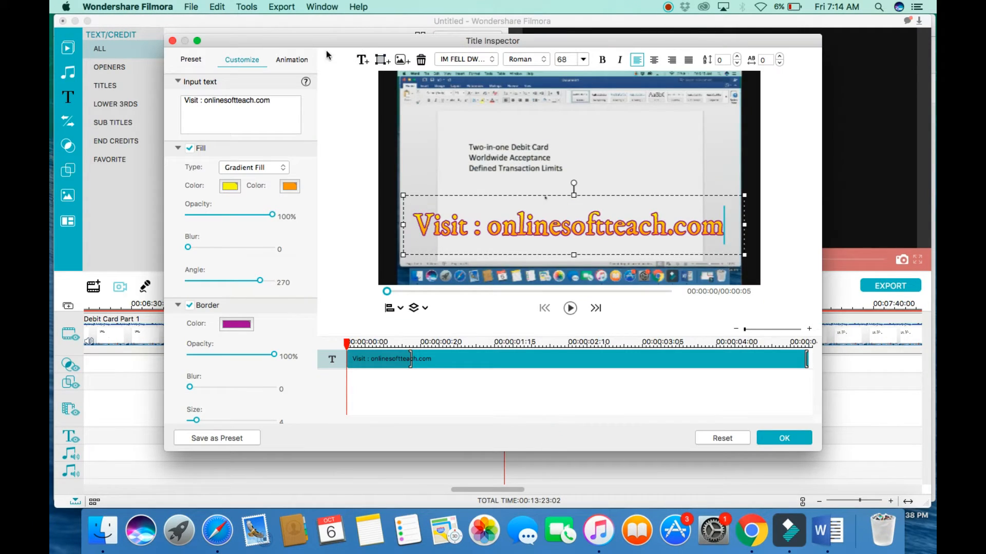
left_click(291, 60)
left_click(276, 335)
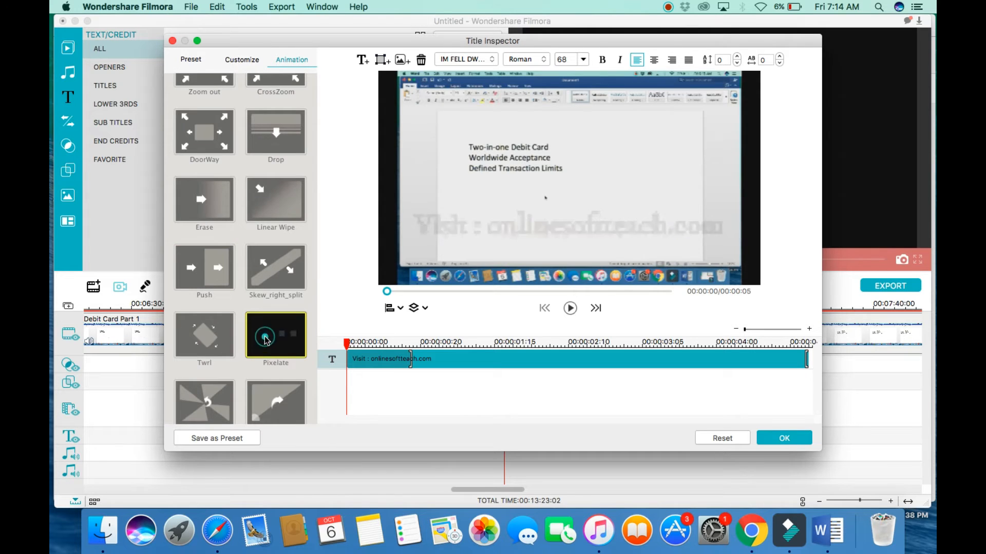
left_click(215, 344)
scroll(211, 332, "down", 10)
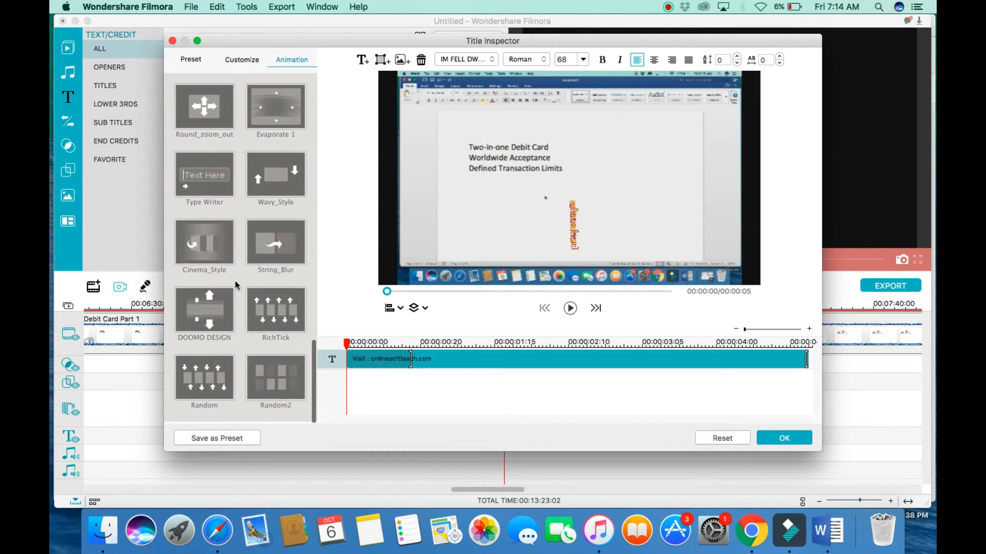
left_click(220, 248)
left_click(221, 191)
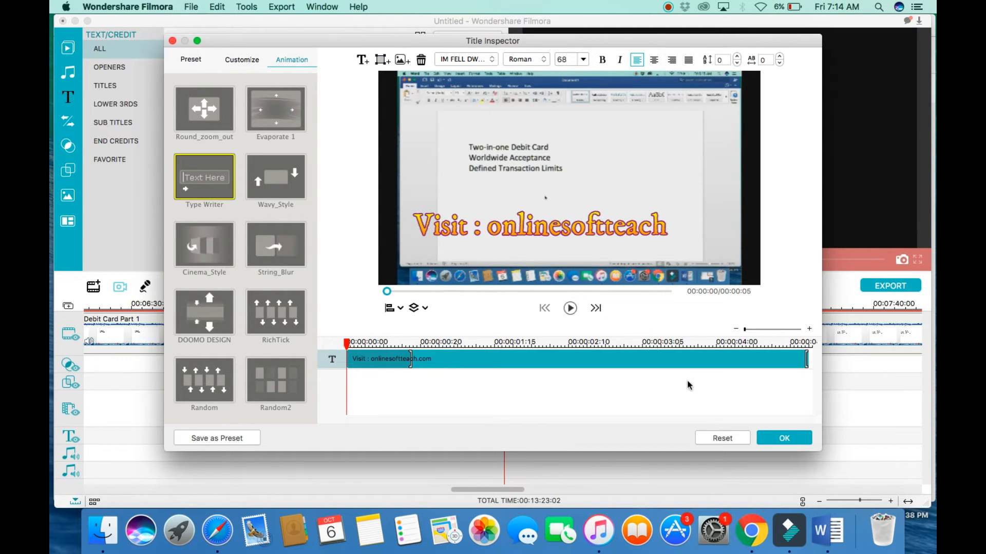
left_click(782, 436)
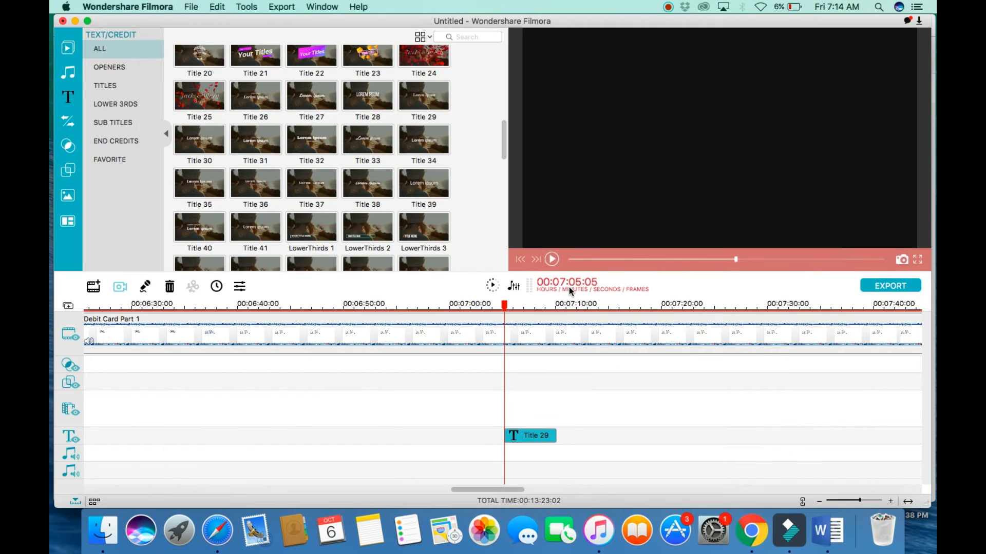
left_click(552, 260)
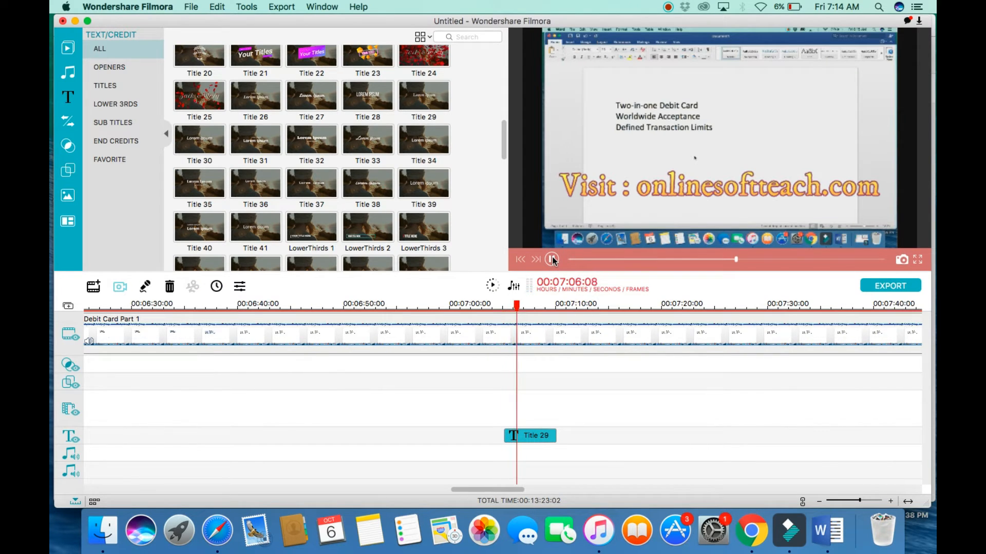
left_click(552, 260)
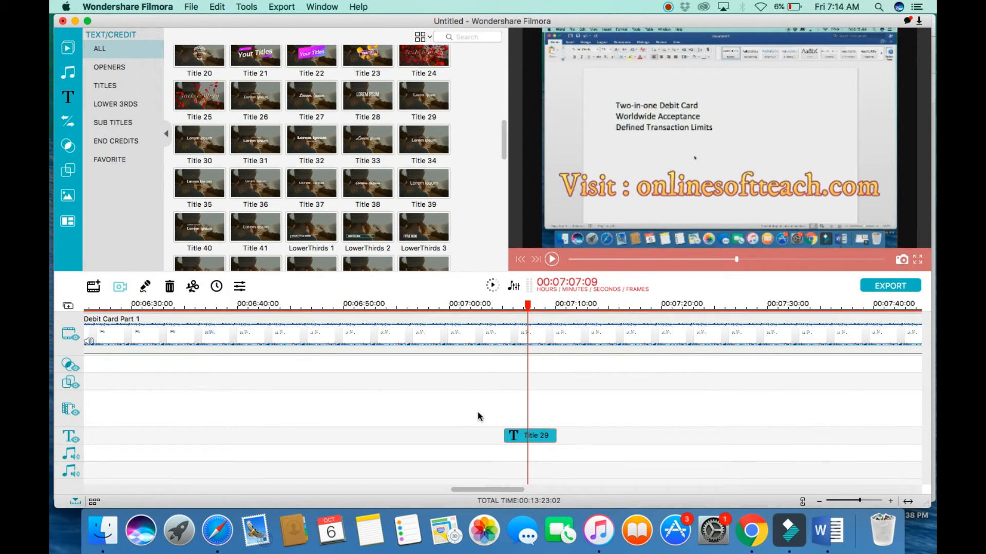
- Export the video as a MOV file named "Part Editing" to the Downloads folder
left_click(890, 286)
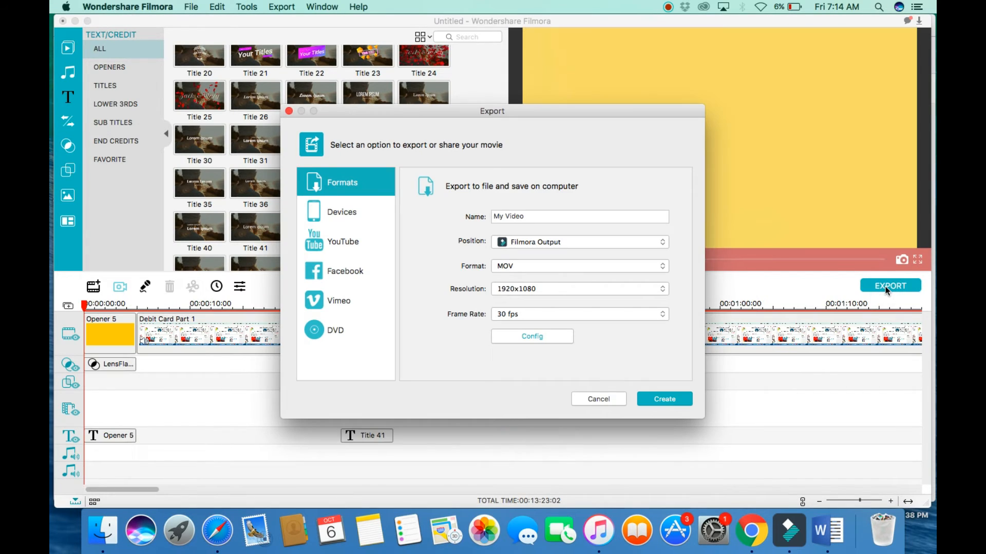
left_click_drag(524, 215, 430, 226)
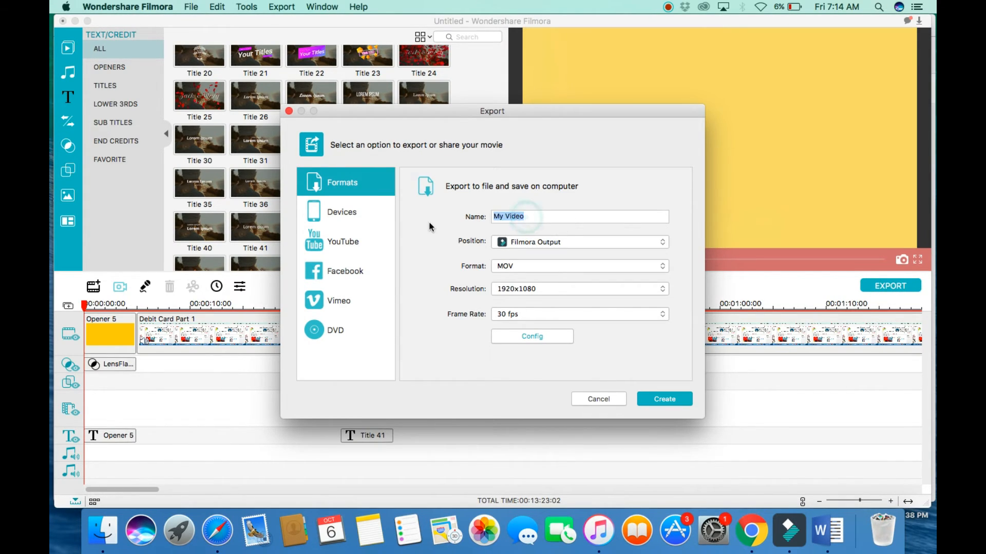
type("Pa")
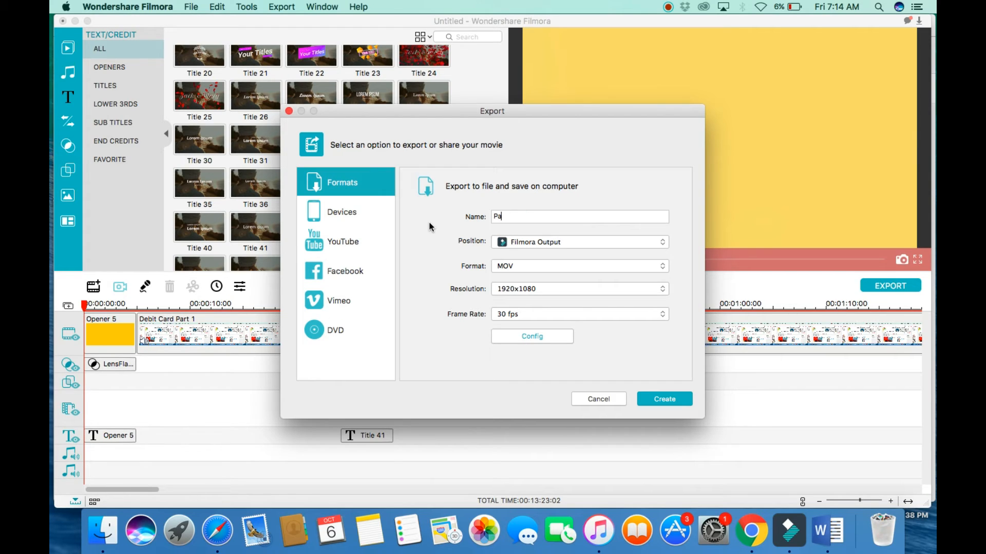
type("rt Editing")
left_click(531, 244)
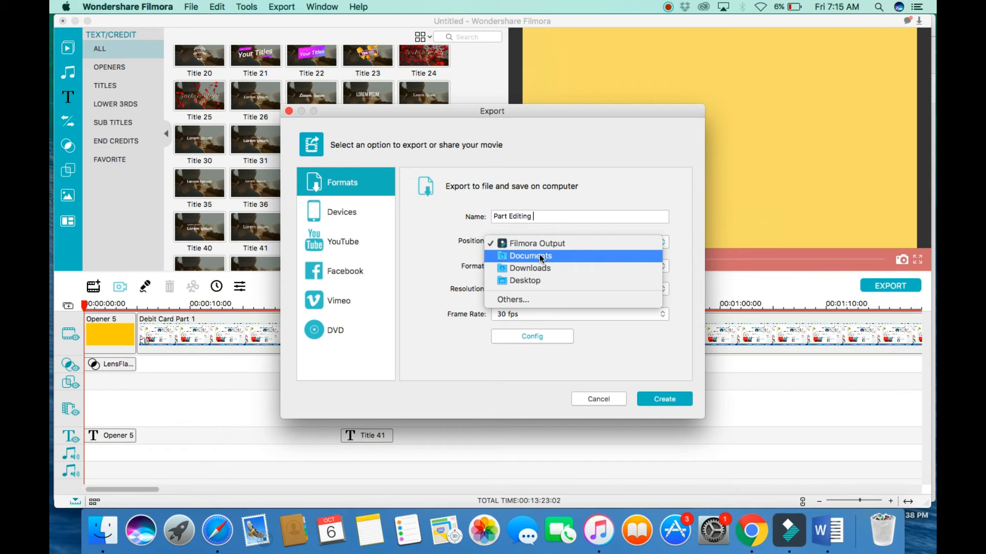
left_click(537, 268)
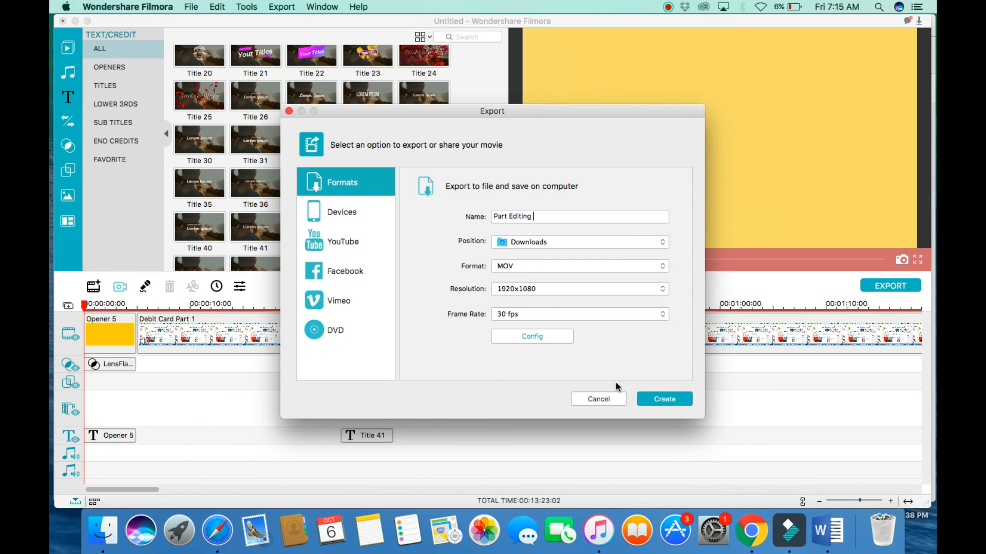
left_click(668, 399)
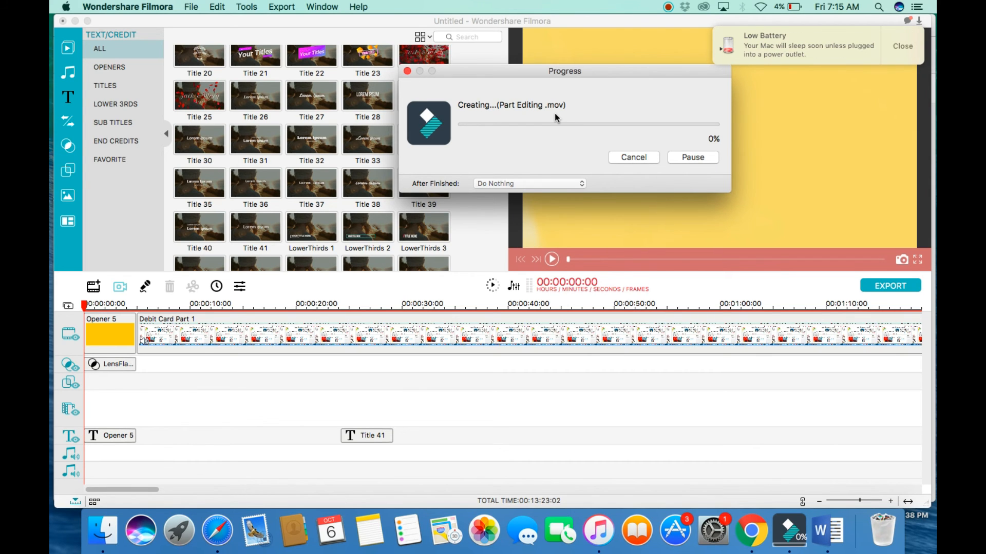
- Switch to Finder, locate Part Editing .mov in the Downloads folder, and return to Filmora's export progress
key("ctrl+Up")
left_click(402, 47)
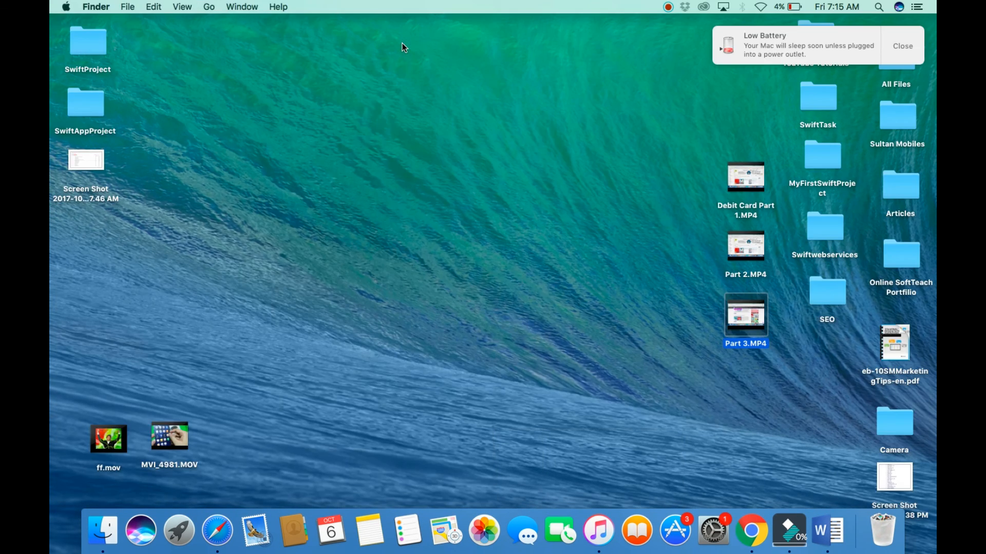
left_click(209, 8)
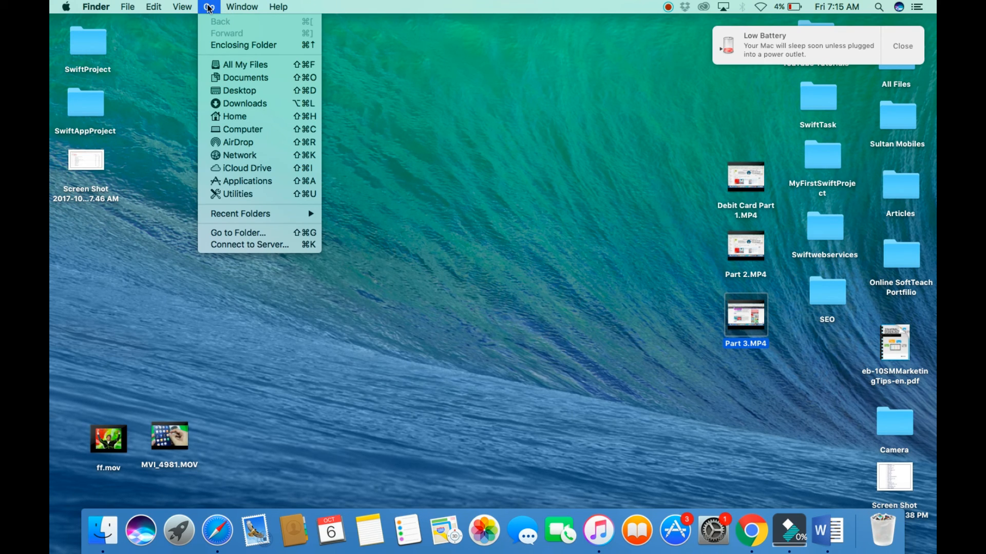
left_click(250, 103)
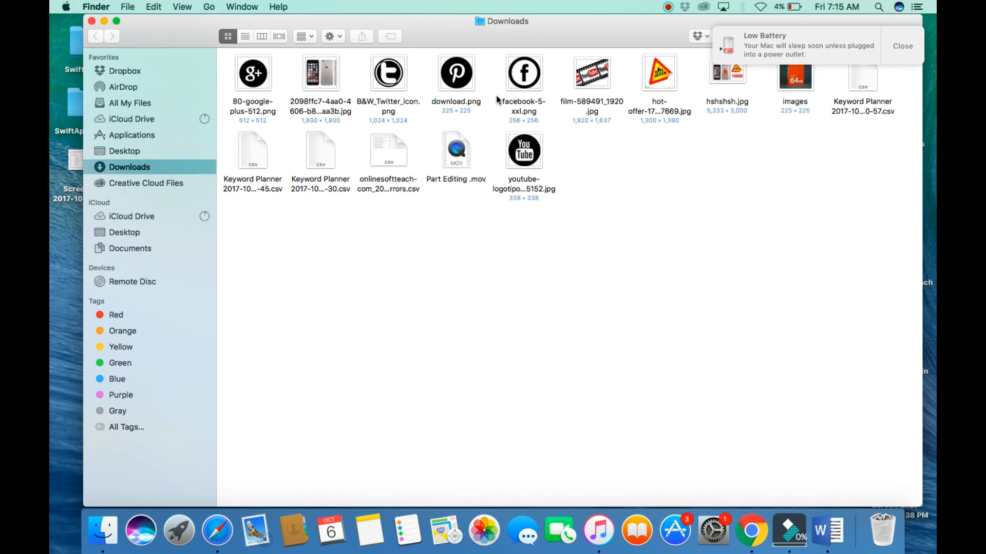
left_click(460, 149)
left_click_drag(456, 150, 526, 298)
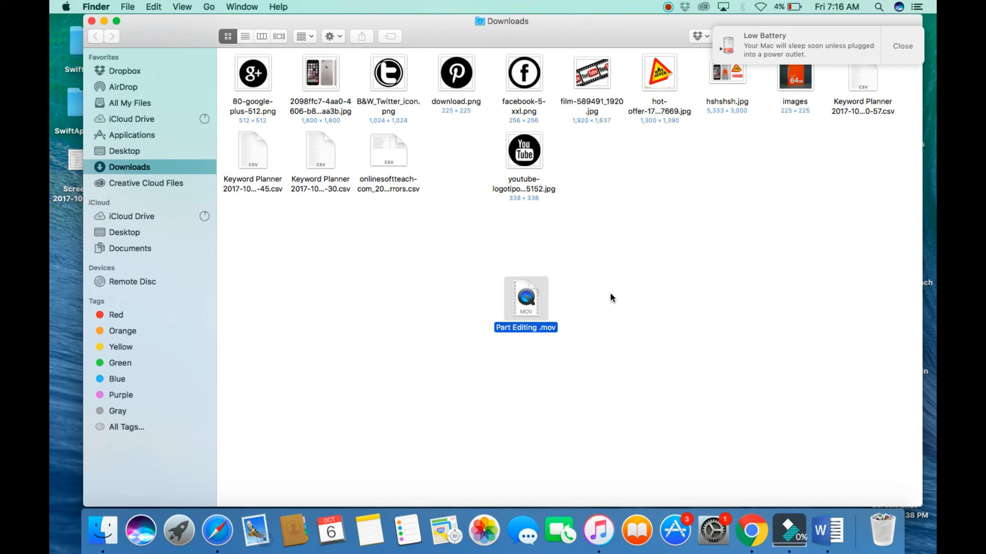
left_click(897, 46)
left_click(793, 537)
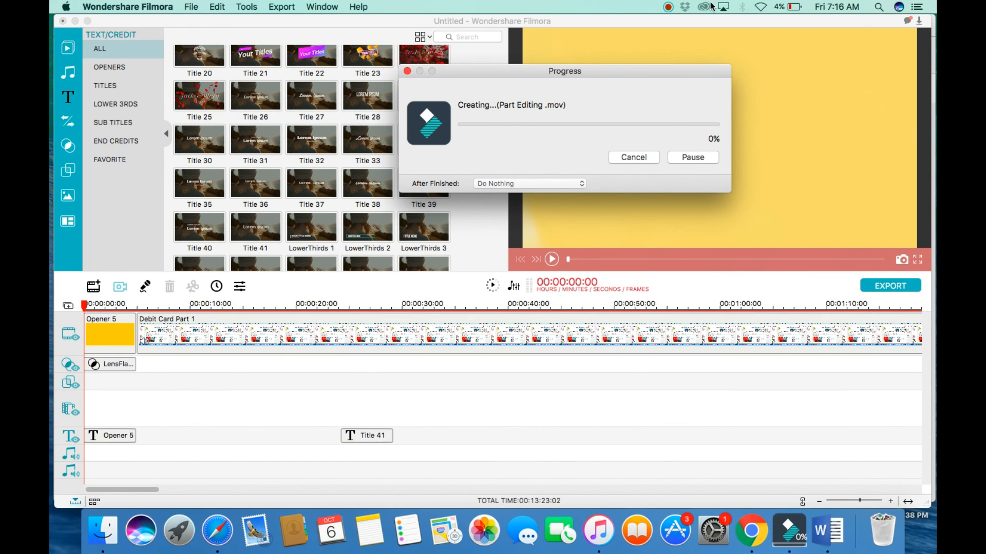
left_click(669, 7)
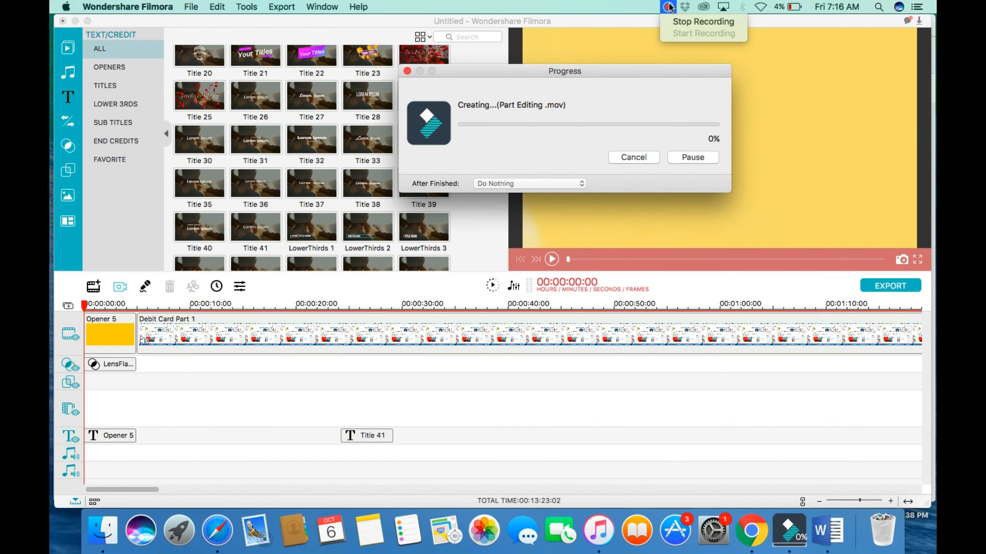
left_click(699, 23)
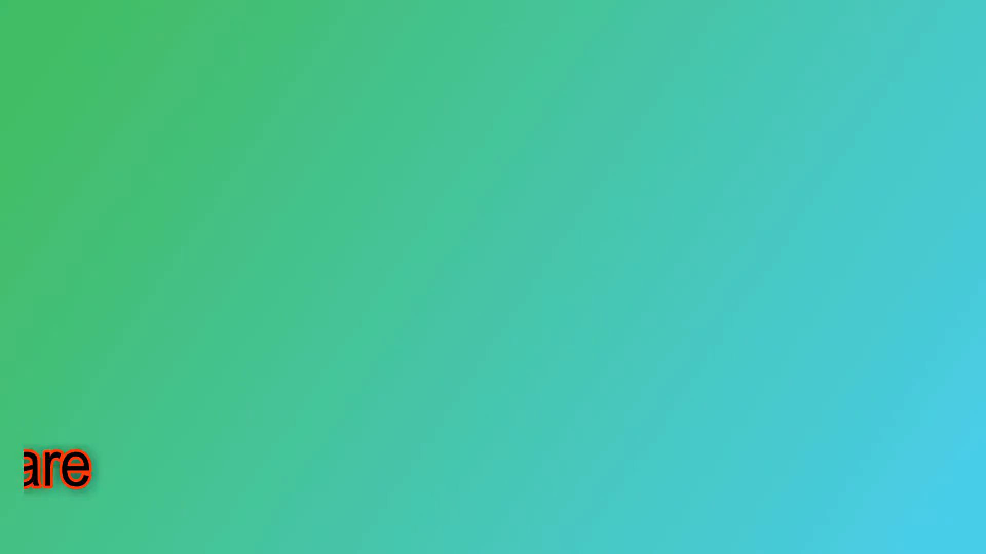